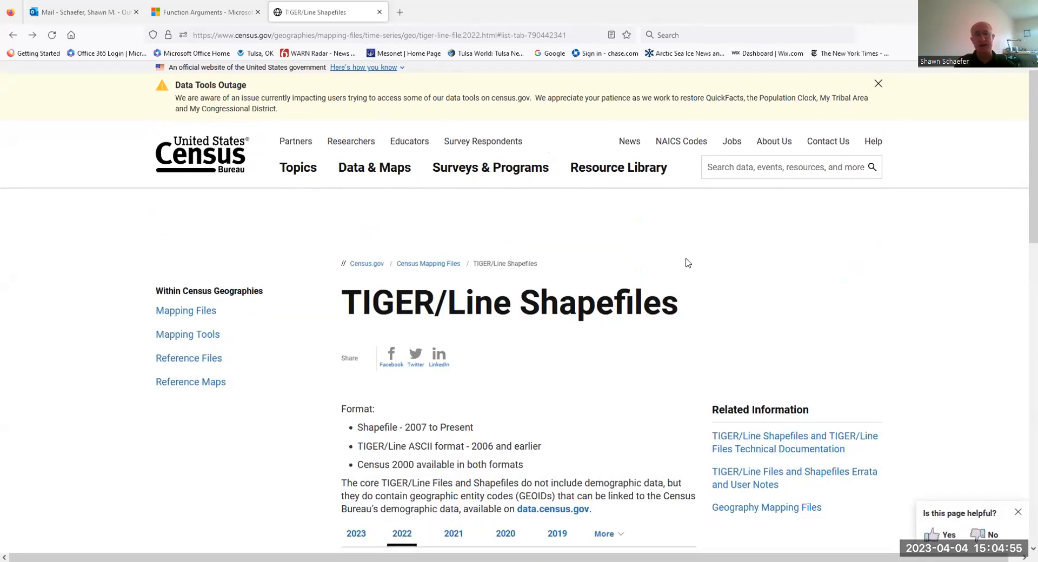
- Download the national 2022 Counties (and equivalent) shapefile through the TIGER/Line web interface
scroll(346, 286, "down", 5)
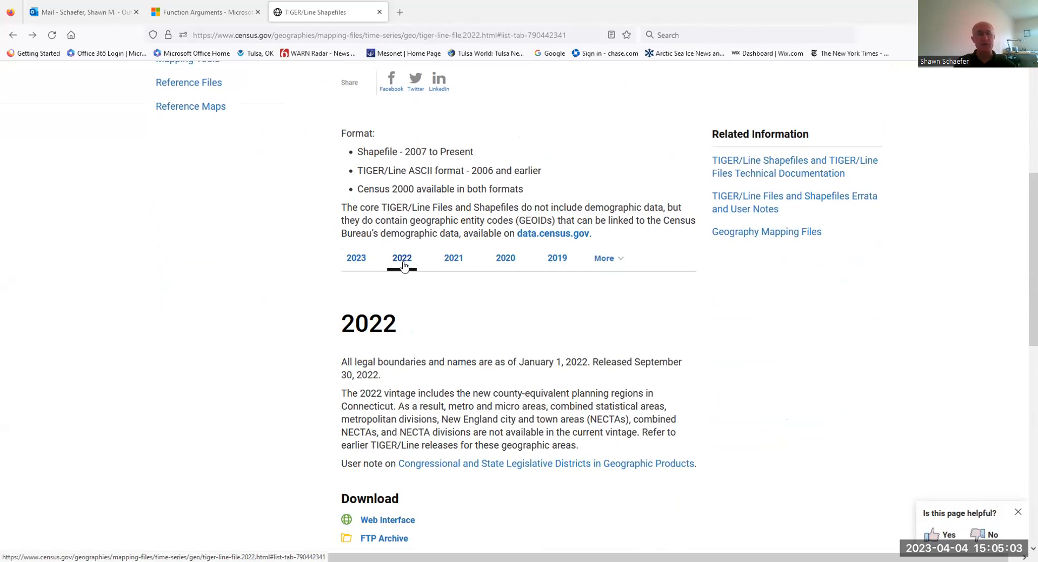
scroll(402, 265, "down", 3)
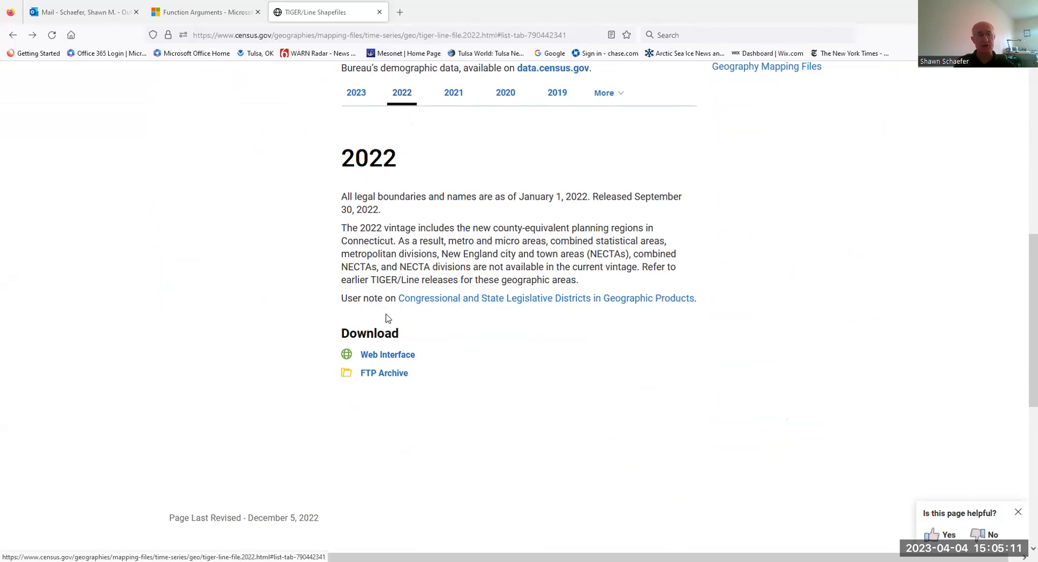
left_click(389, 356)
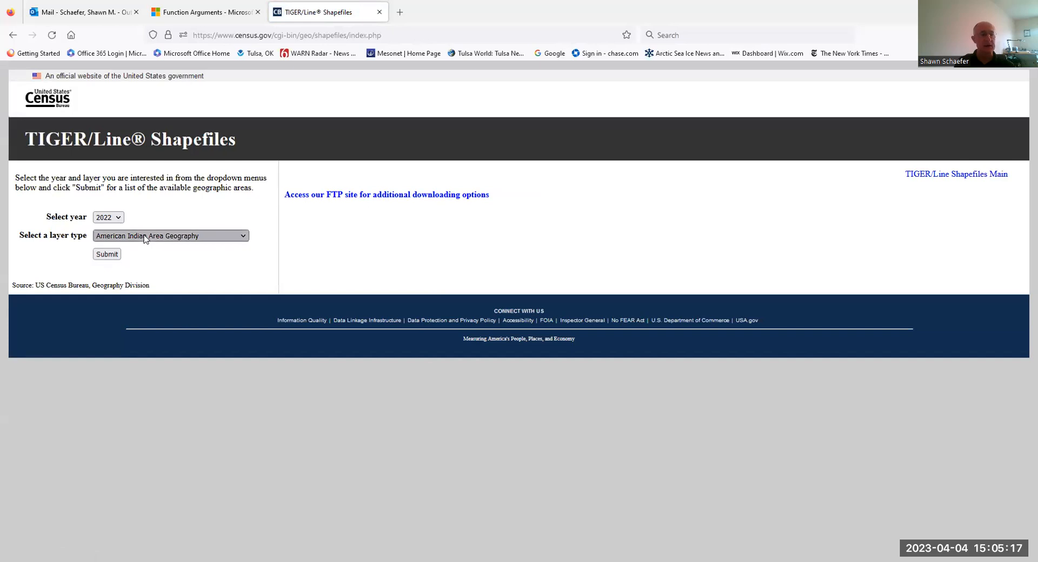
left_click(145, 239)
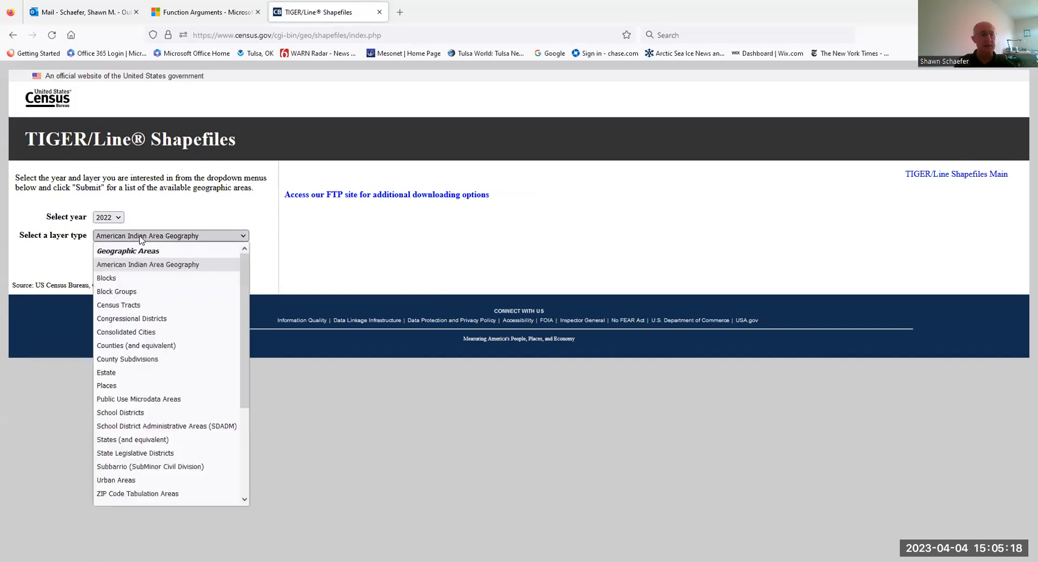
left_click(124, 349)
left_click(108, 254)
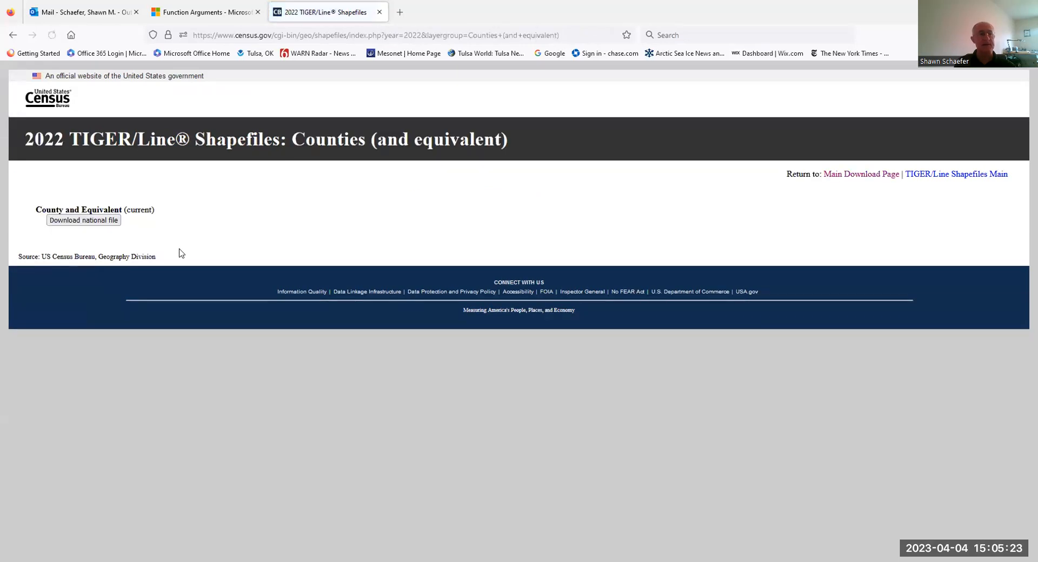
left_click(78, 223)
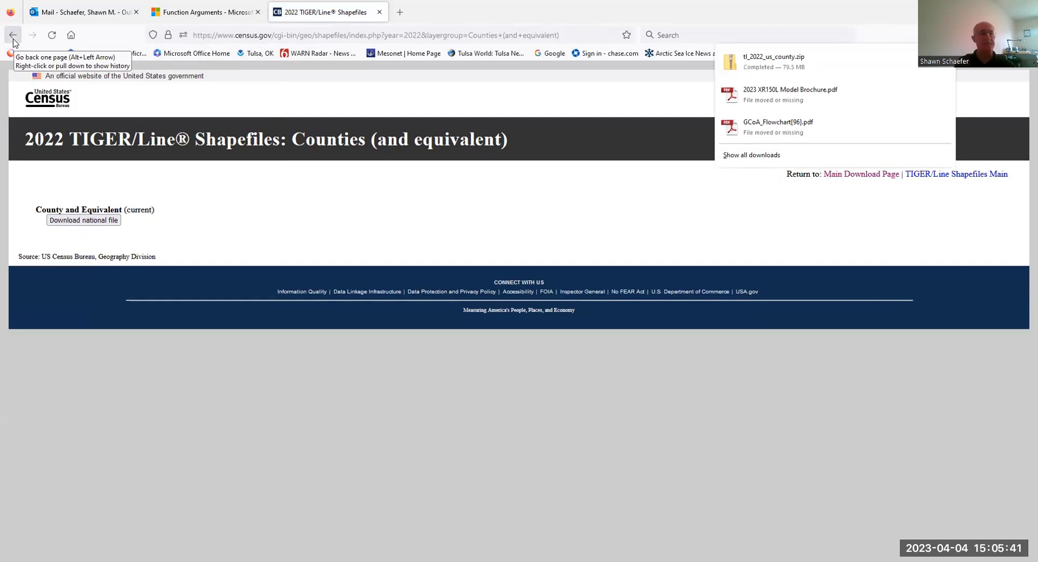
- Return to the layer selection, submit Census Tracts for 2022, and choose a state for the tract shapefile
left_click(13, 36)
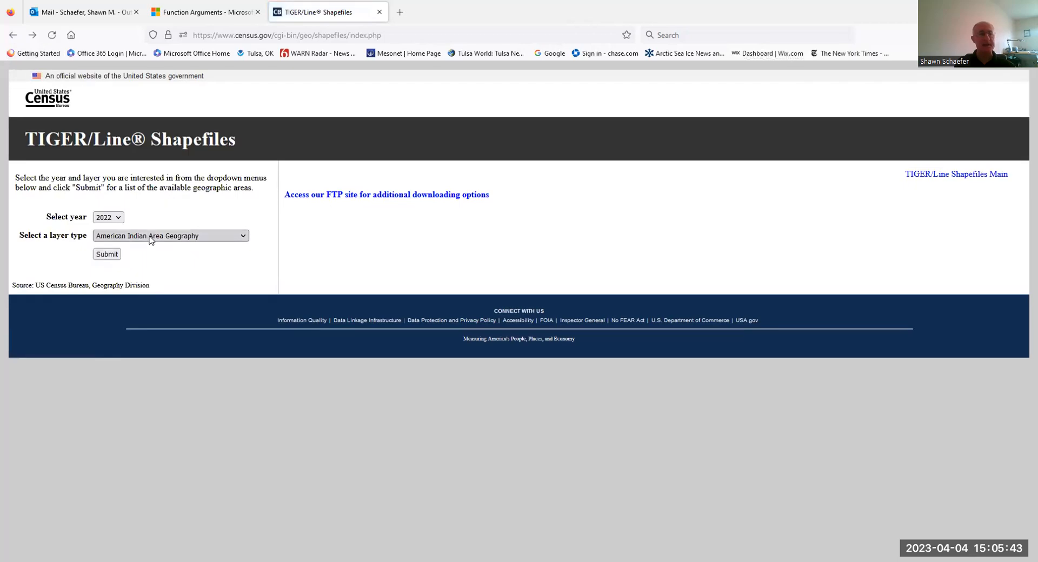
left_click(151, 238)
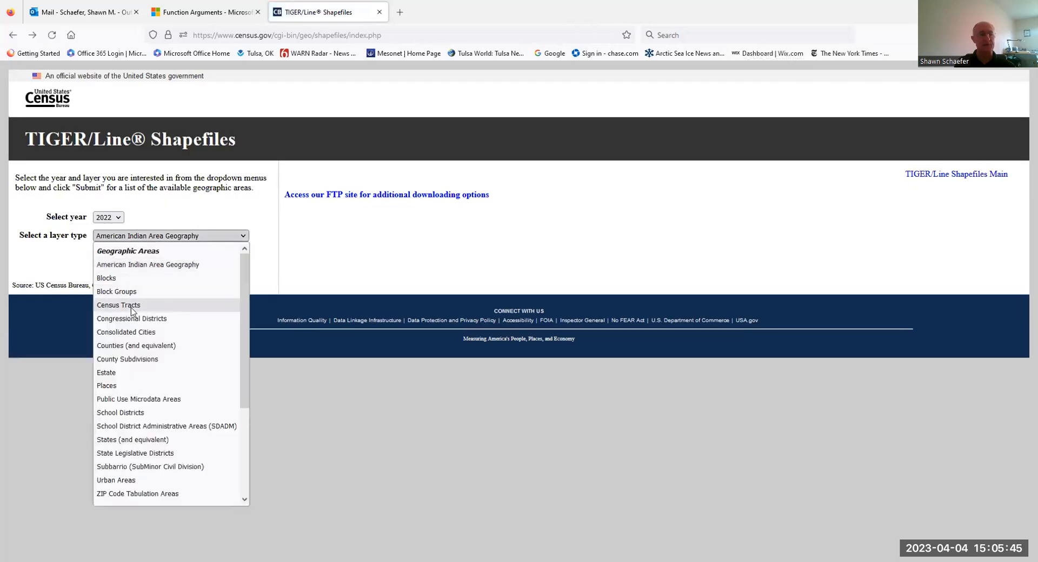
left_click(132, 306)
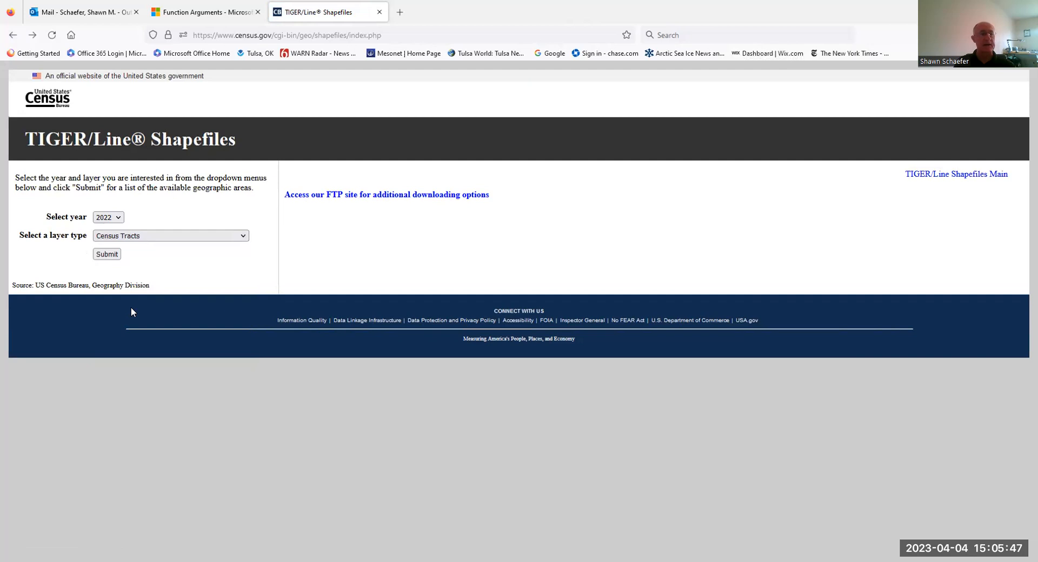
left_click(107, 255)
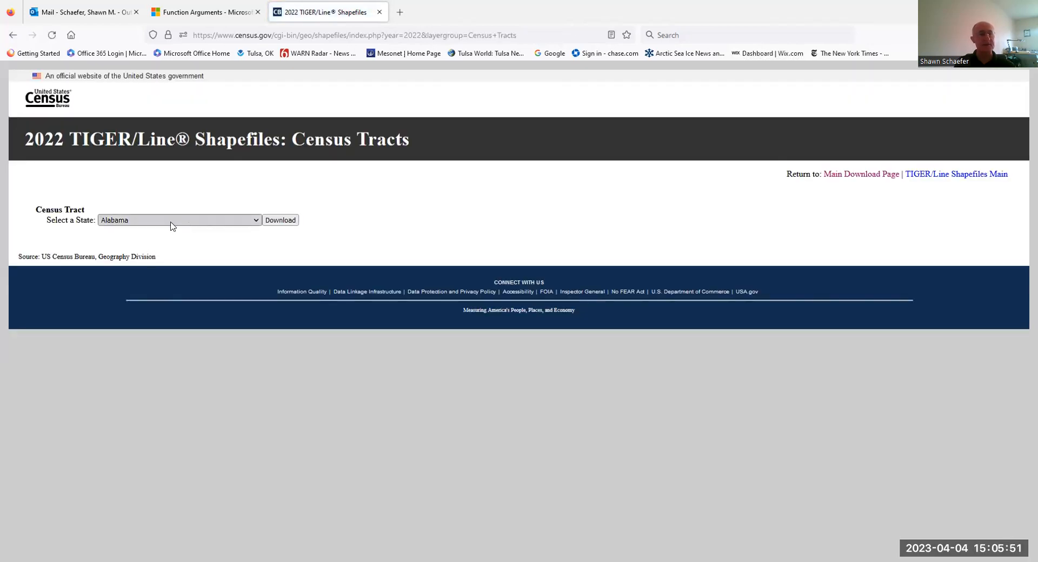
left_click(206, 219)
scroll(169, 357, "down", 10)
left_click(150, 281)
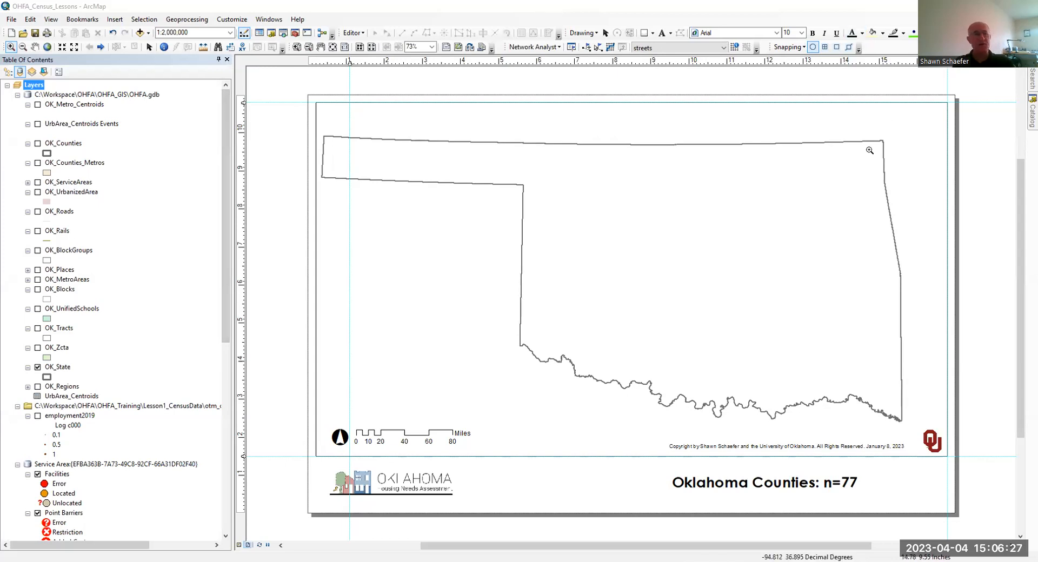
- Switch to ArcMap, list the layers by drawing order, and open the Home - OHFA\OHFA_GIS folder for adding data
left_click(8, 72)
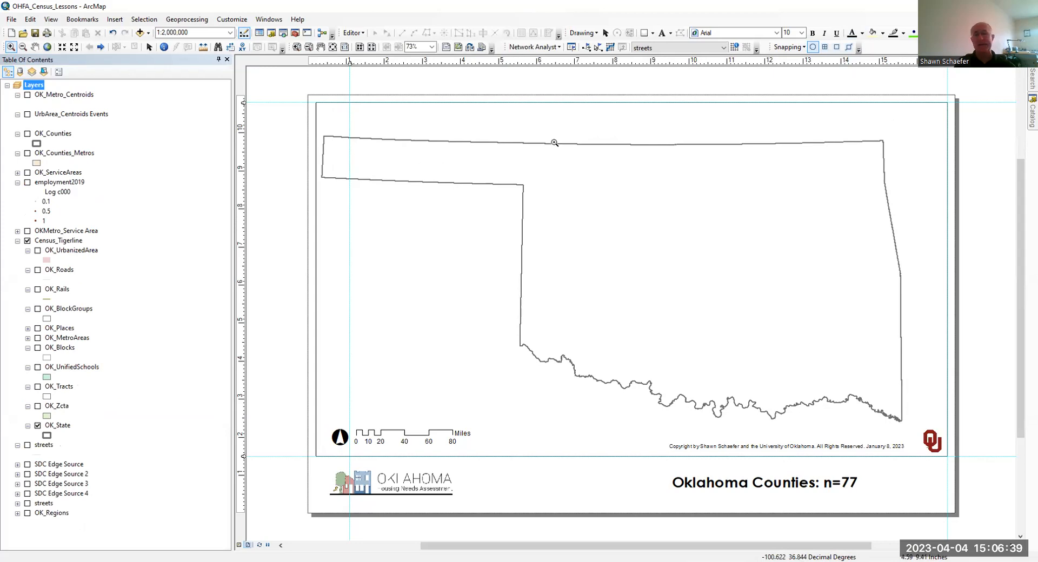
left_click(140, 33)
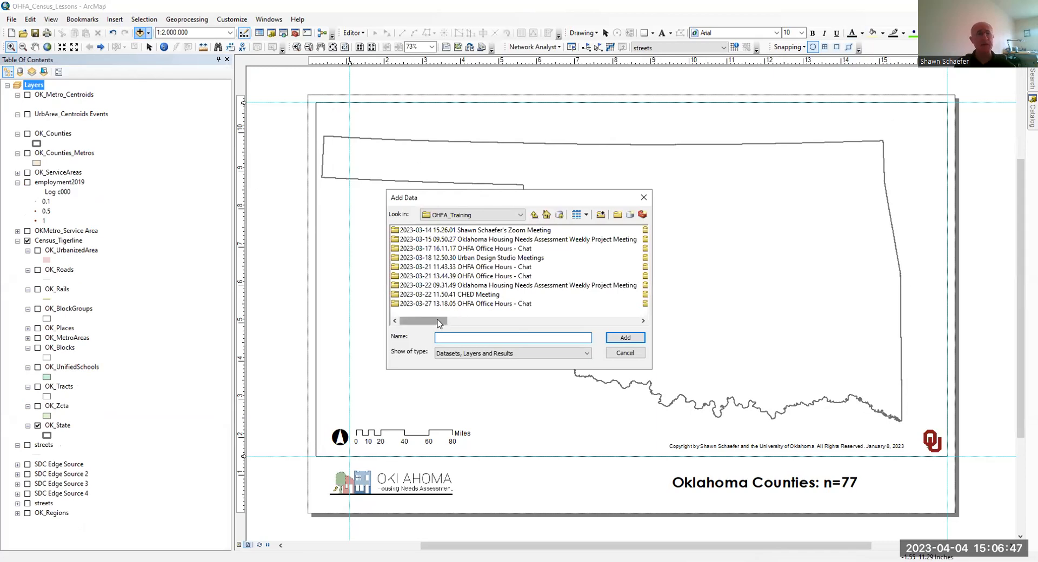
left_click_drag(438, 323, 354, 325)
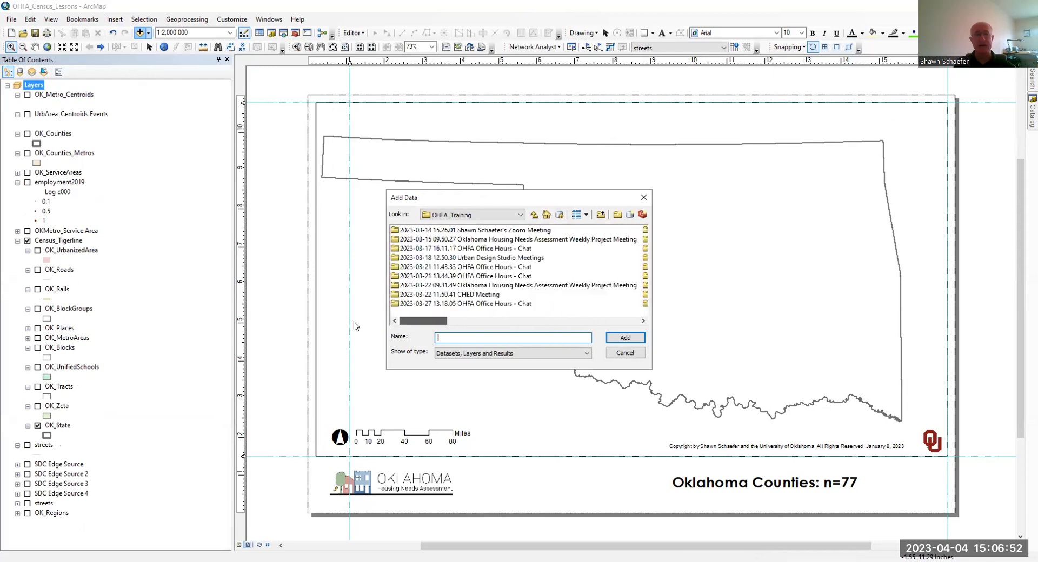
left_click(522, 216)
scroll(503, 260, "up", 2)
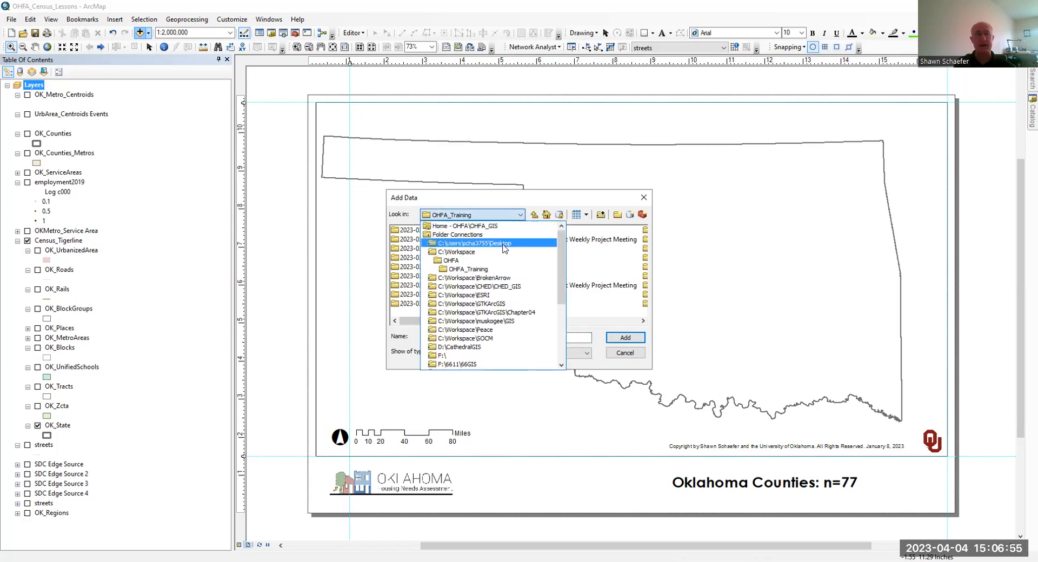
left_click(504, 227)
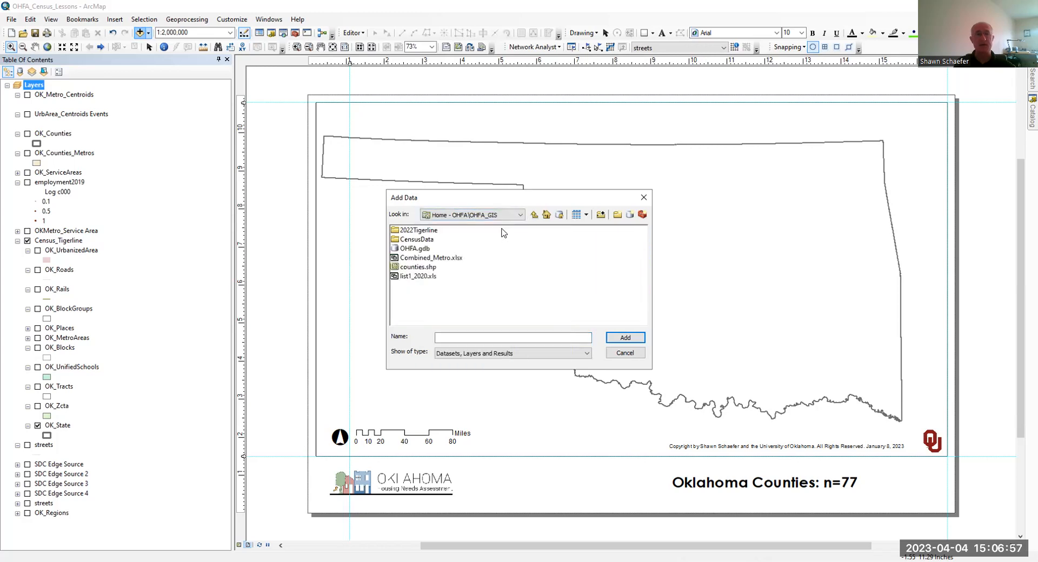
- Look through the feature classes stored in OHFA.gdb and return to the OHFA_GIS folder
double_click(412, 250)
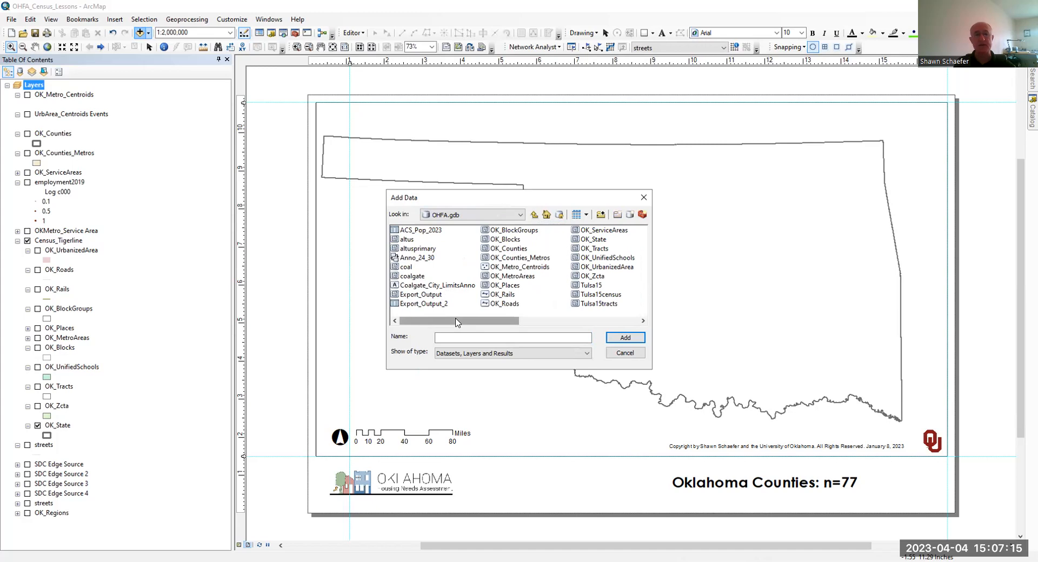
left_click_drag(457, 323, 436, 327)
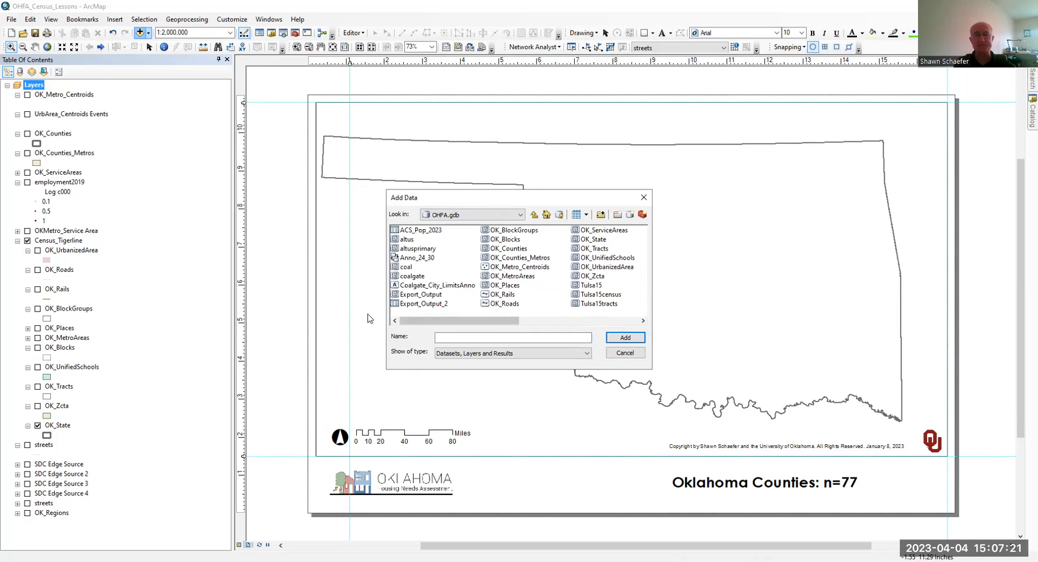
left_click(534, 215)
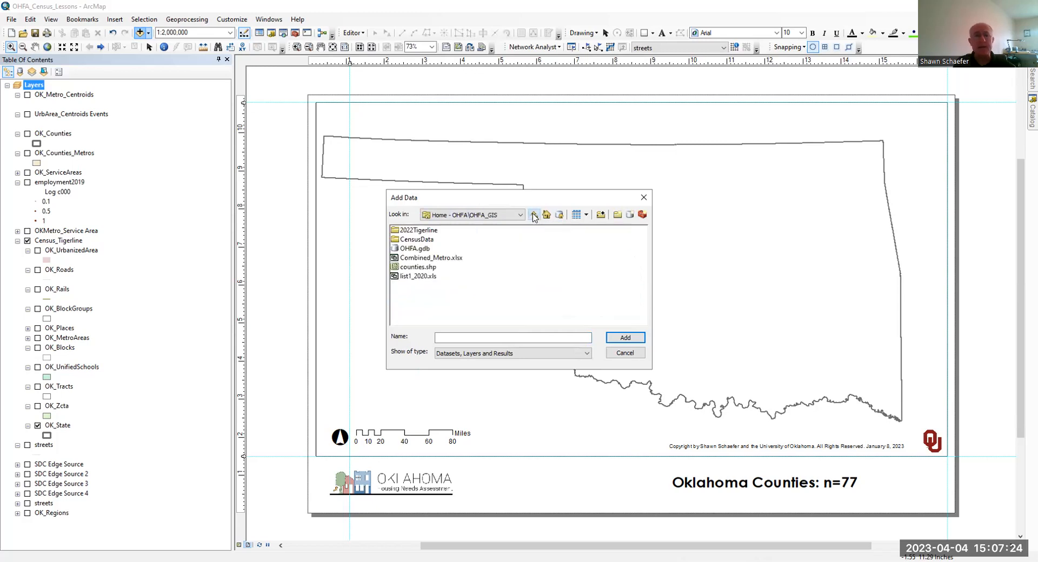
- Add tl_2022_us_county.shp from the 2022Tigerline folder and place its layer below OK_State in the Census_Tigerline group
double_click(415, 231)
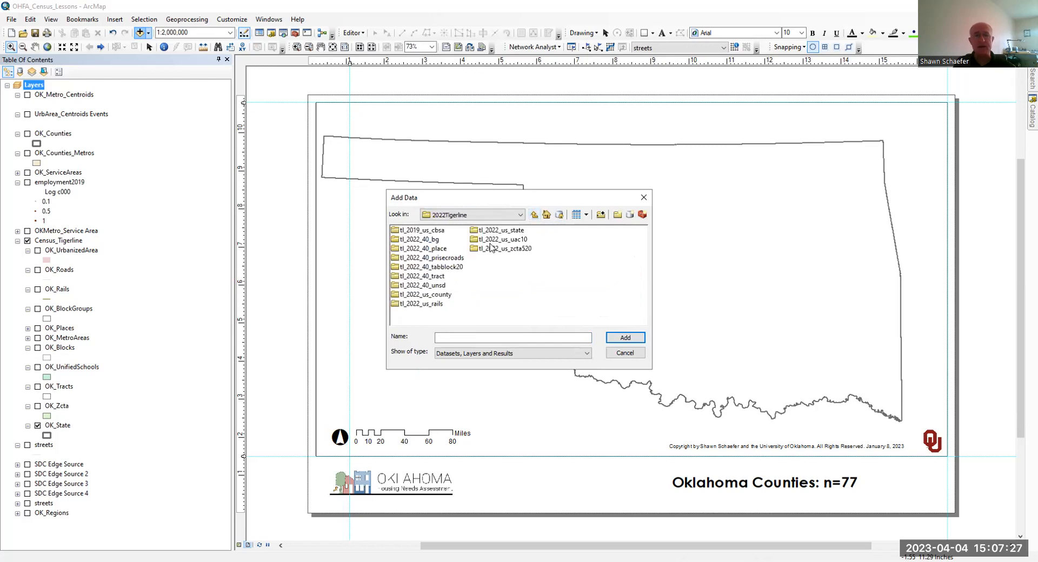
double_click(434, 294)
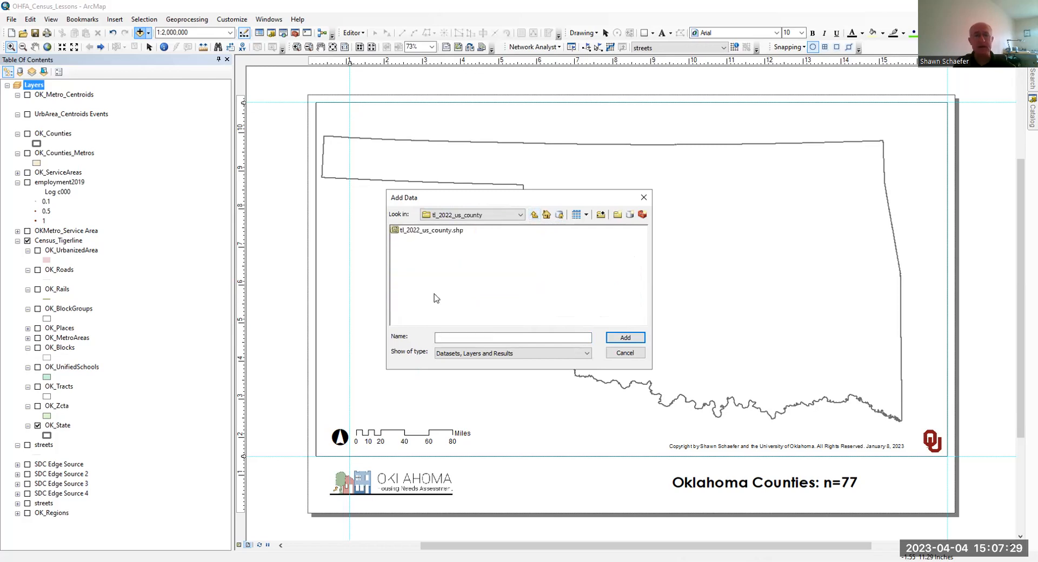
left_click(437, 233)
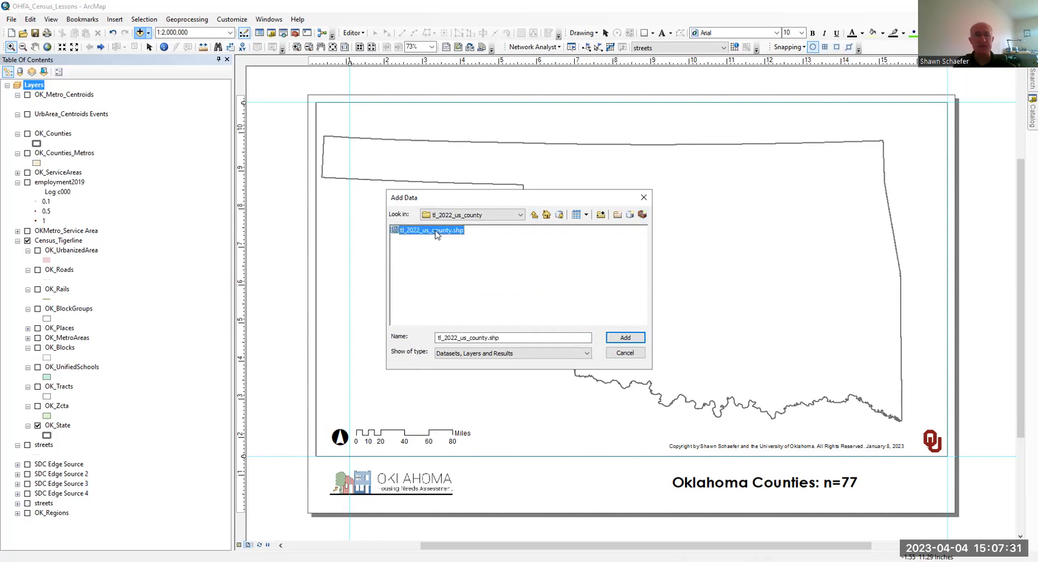
double_click(437, 231)
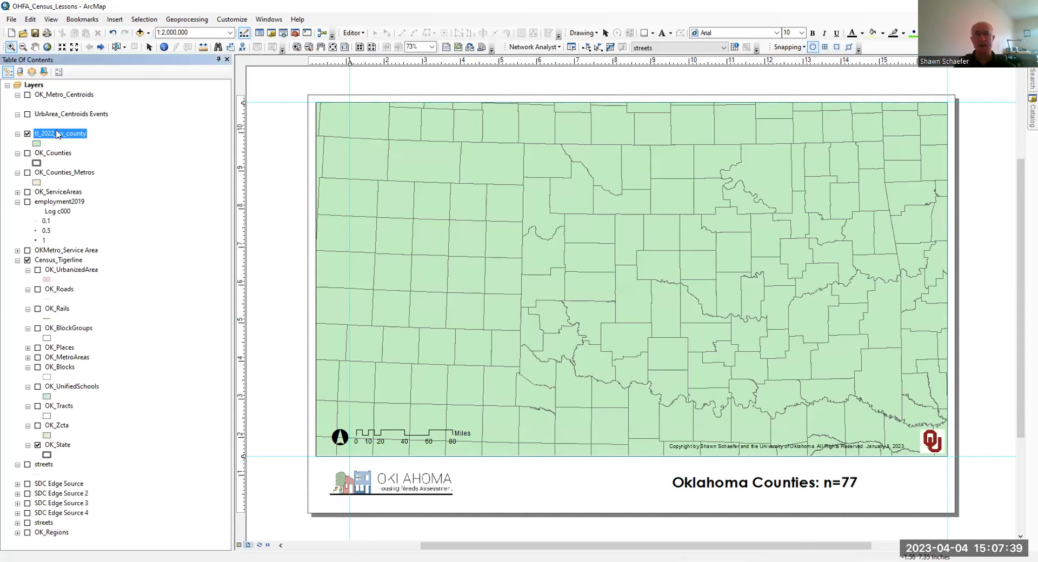
left_click_drag(56, 131, 92, 450)
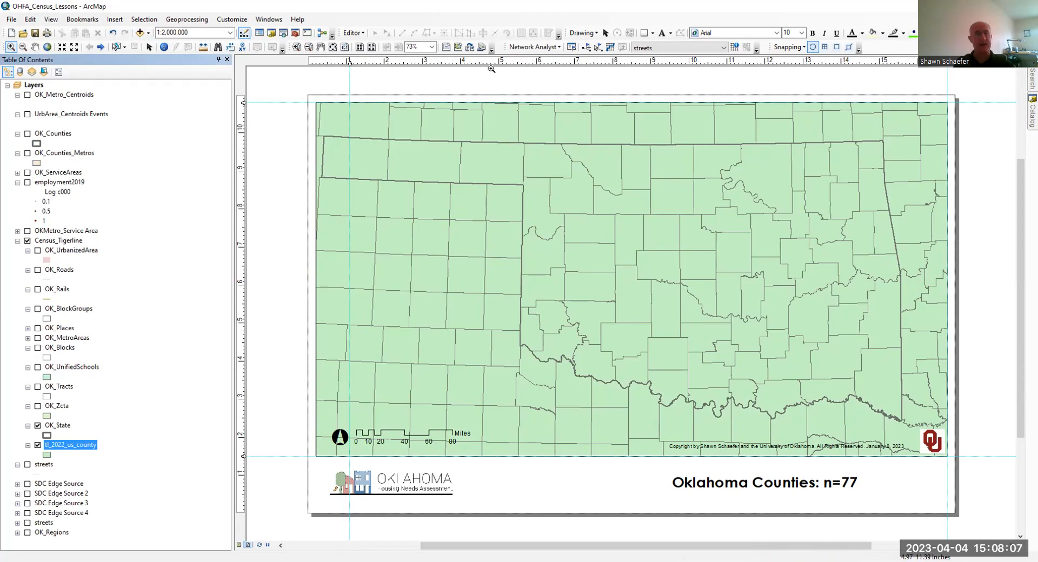
- Start the Clip geoprocessing tool with tl_2022_us_county as the input features and consult the tool's help page
left_click(195, 20)
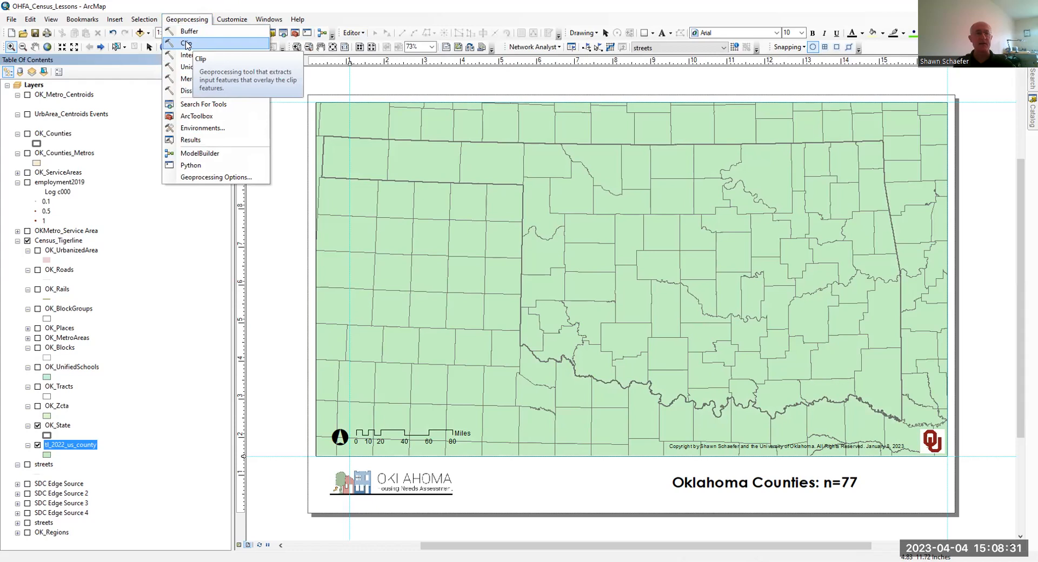
left_click(186, 44)
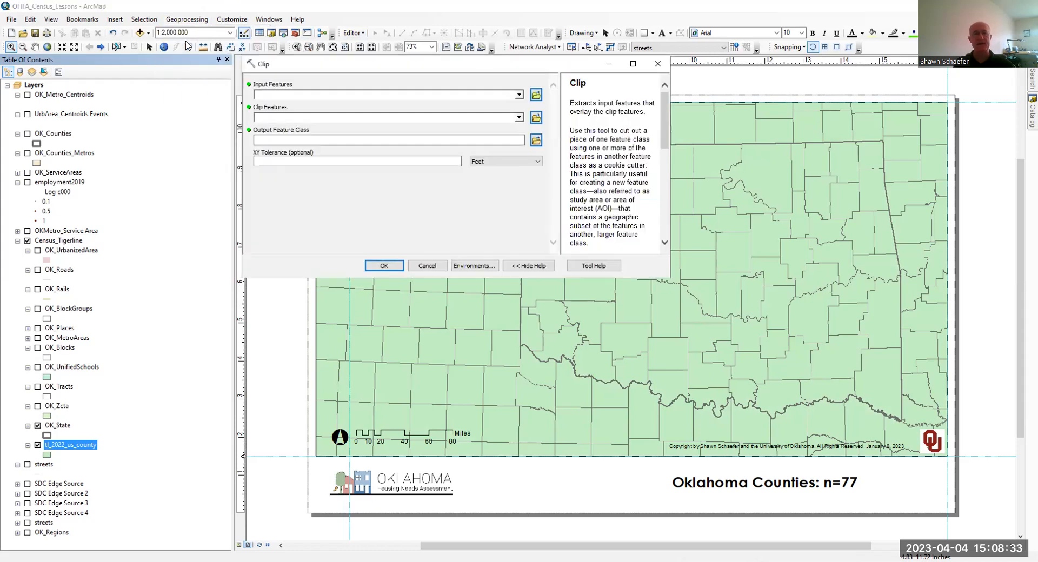
left_click(519, 95)
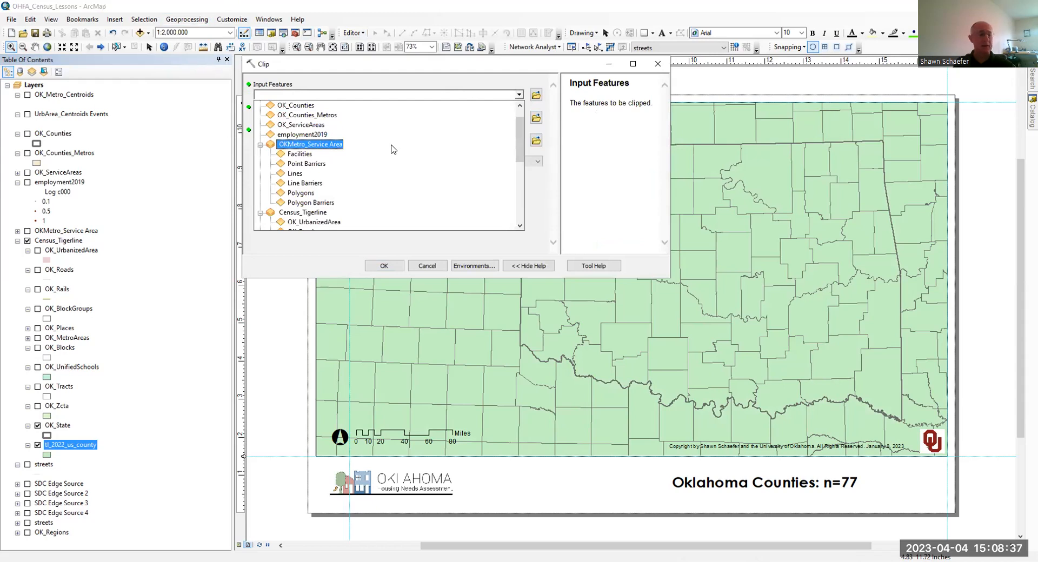
scroll(384, 149, "up", 1)
scroll(379, 149, "down", 6)
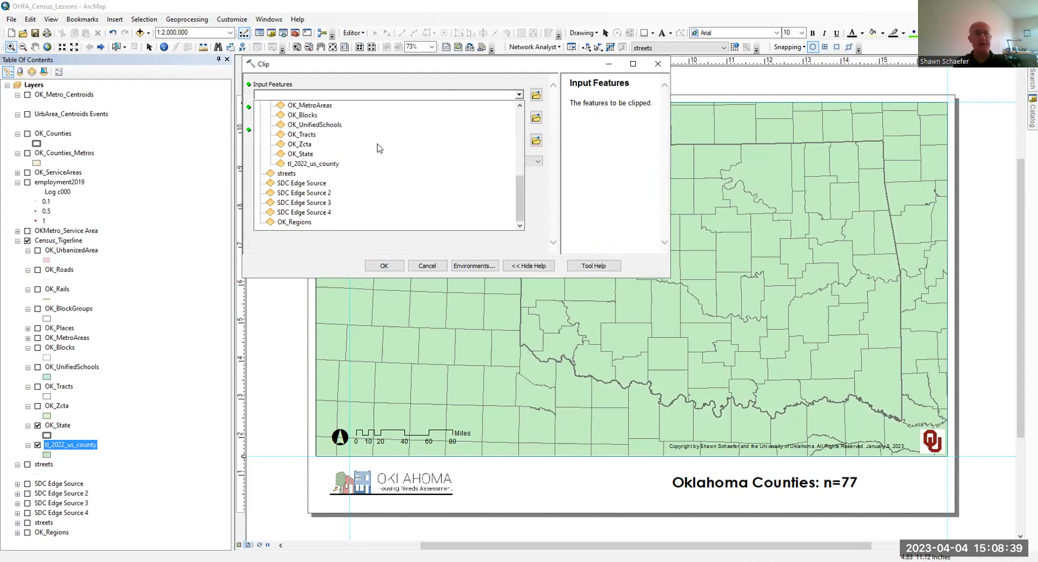
left_click(307, 163)
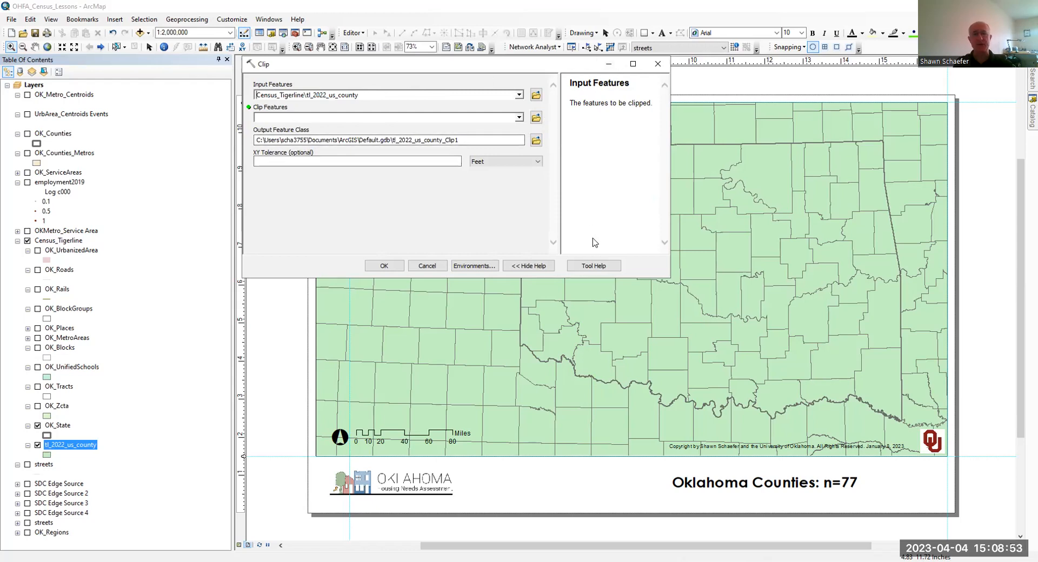
left_click(582, 267)
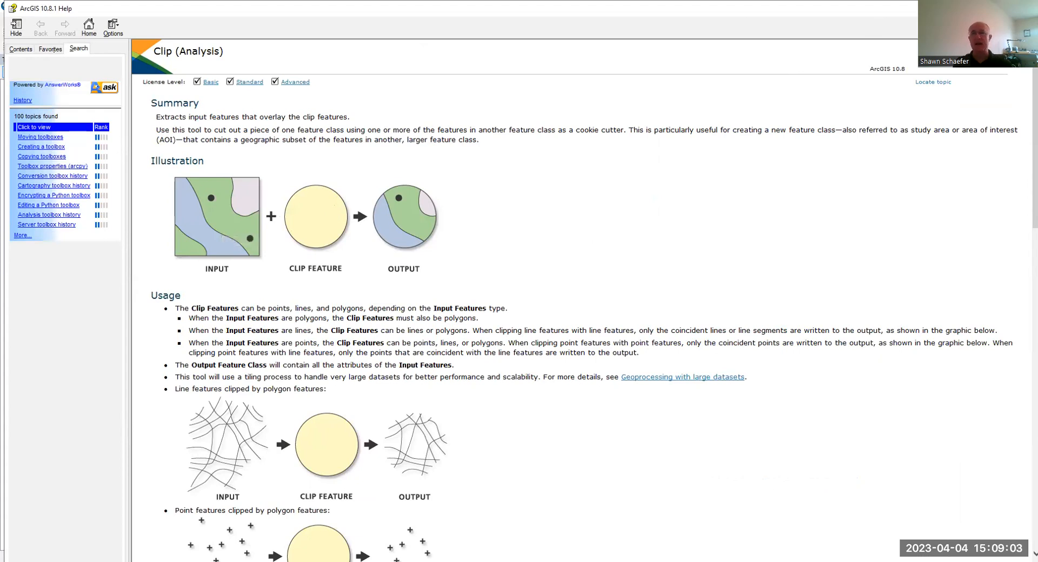
left_click(1026, 9)
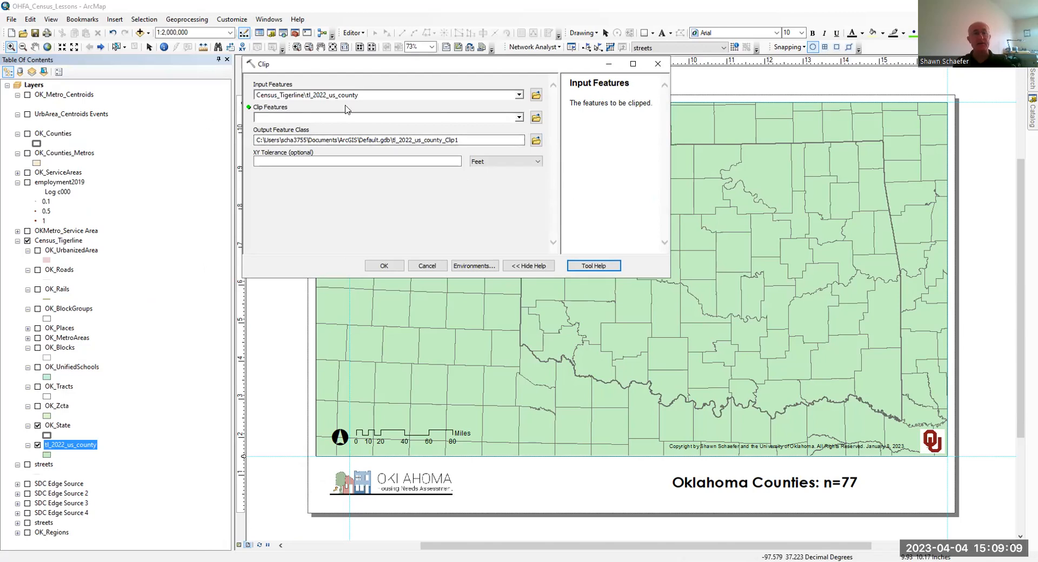
- Set the OK_State layer from the Census_Tigerline group as the clip features
left_click(518, 118)
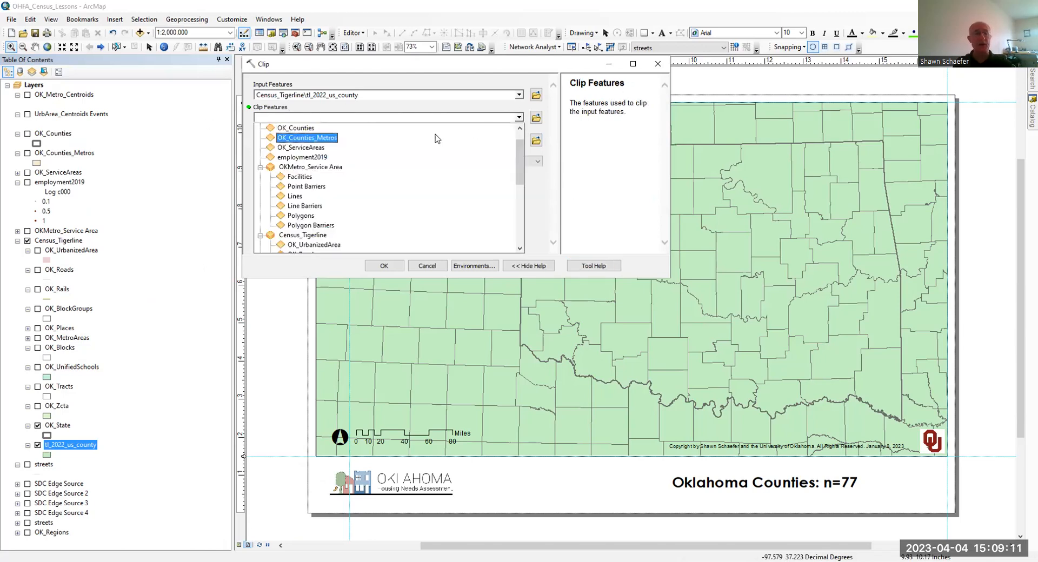
scroll(437, 139, "down", 4)
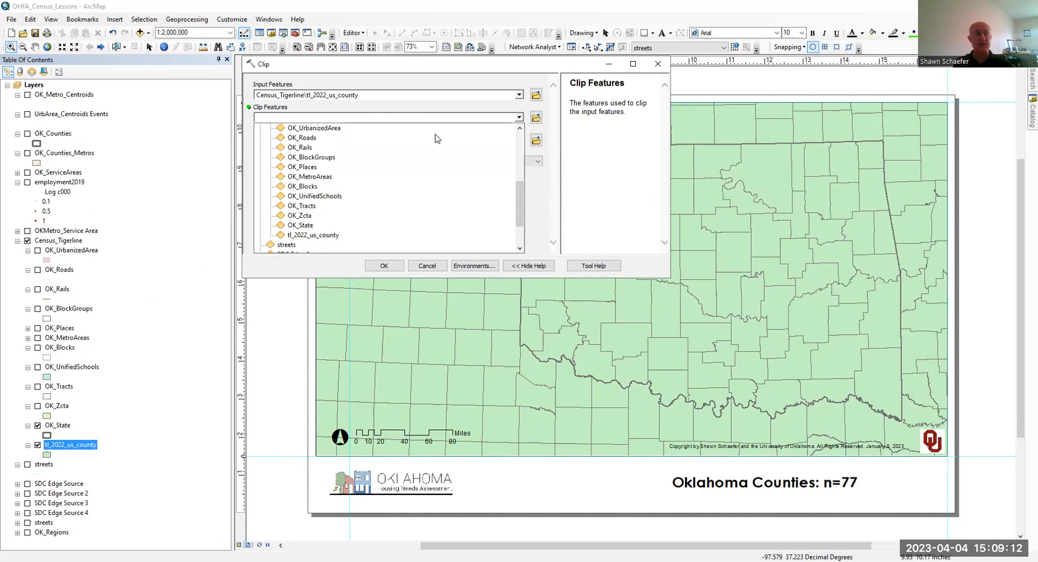
left_click(311, 227)
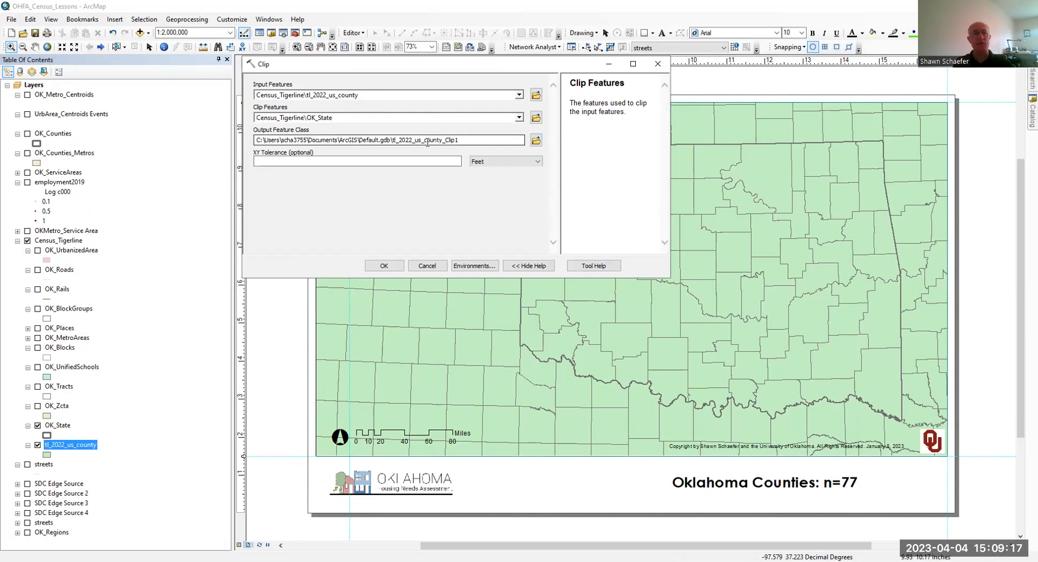
- Run the clip with its output saved as oklahomaciounties in the OHFA_GIS folder, and hide the tl_2022_us_county layer
left_click(532, 140)
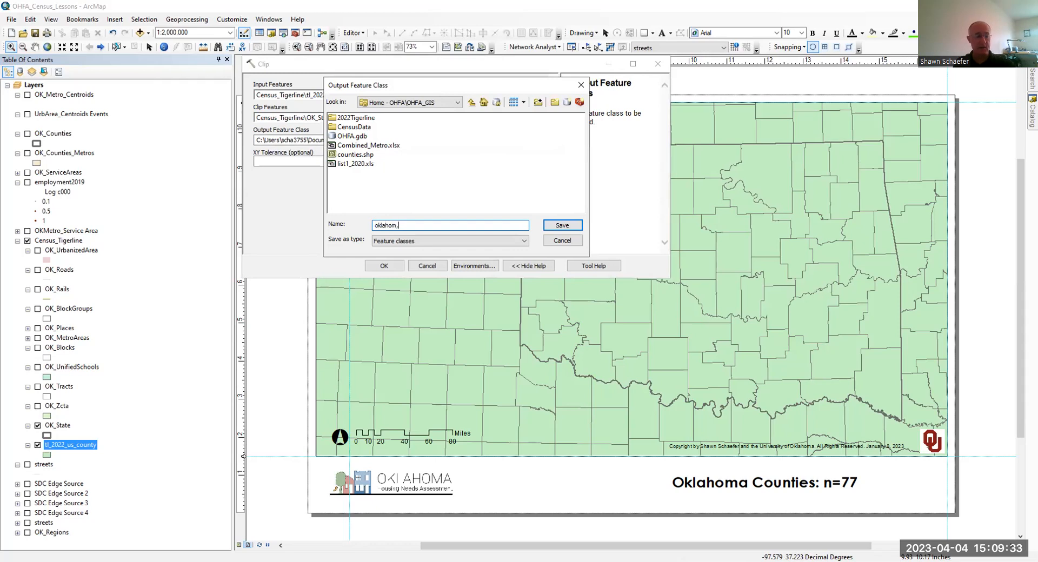
type("acounties")
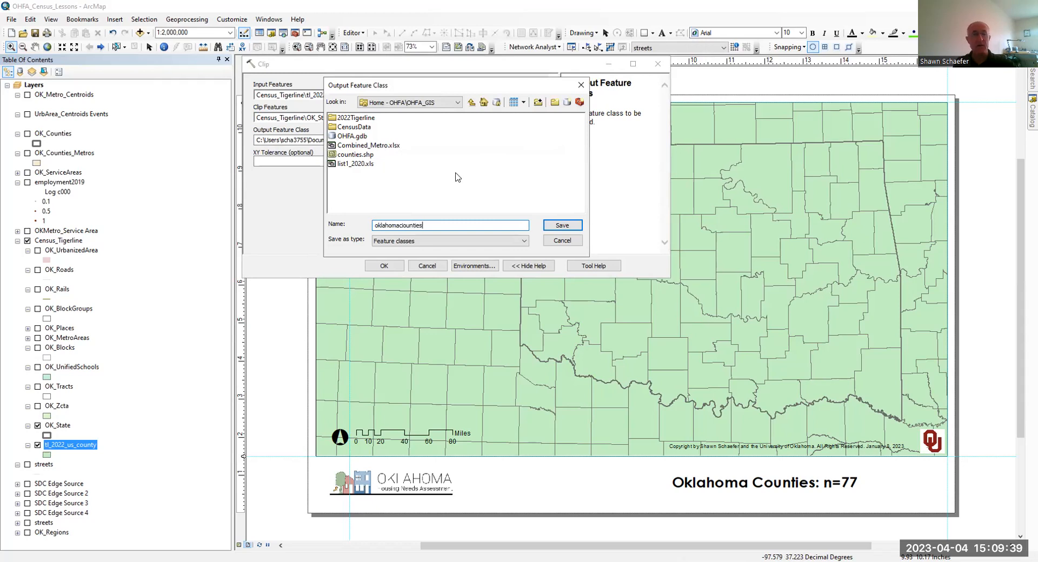
left_click(561, 225)
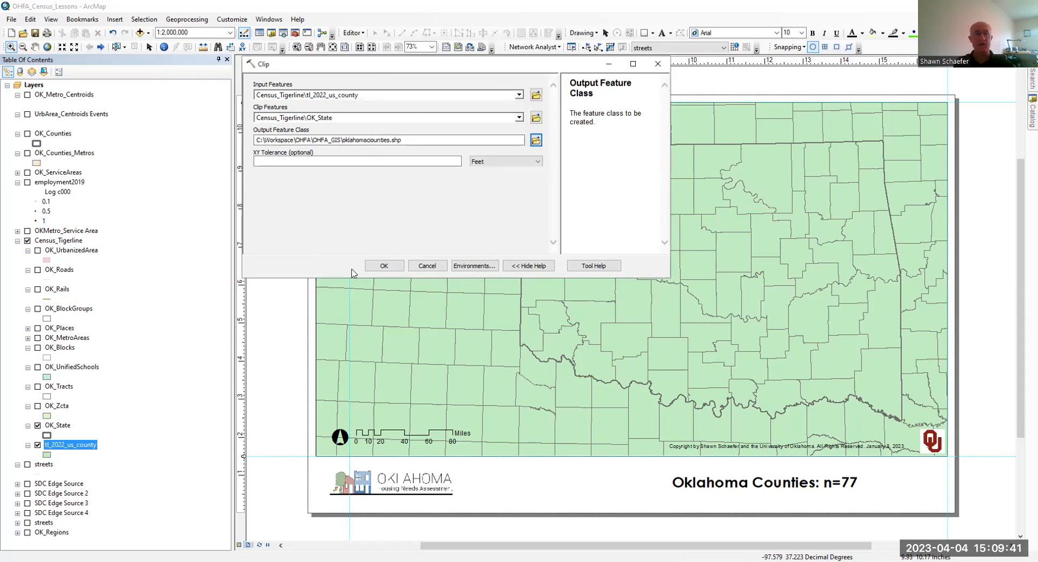
left_click(382, 266)
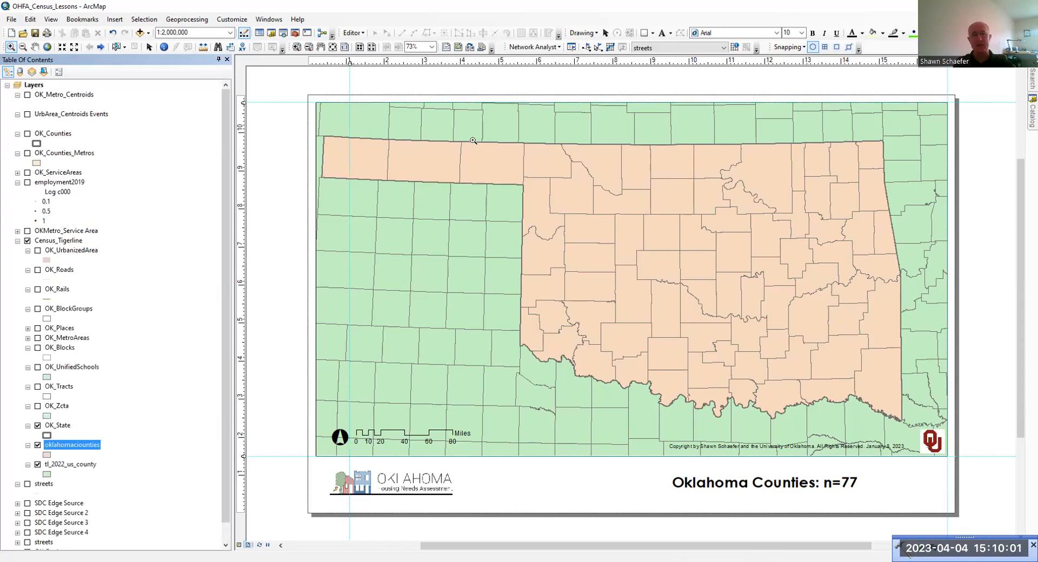
left_click(38, 464)
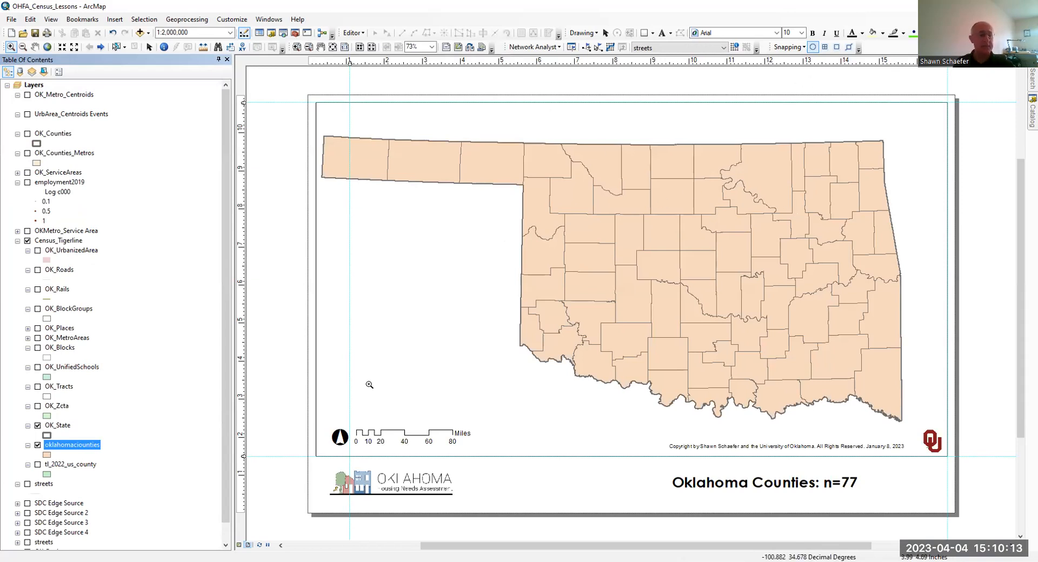
- Add tl_2022_40_tract.shp from the 2022Tigerline folder and place its layer directly below OK_State in the Census_Tigerline group
left_click(139, 34)
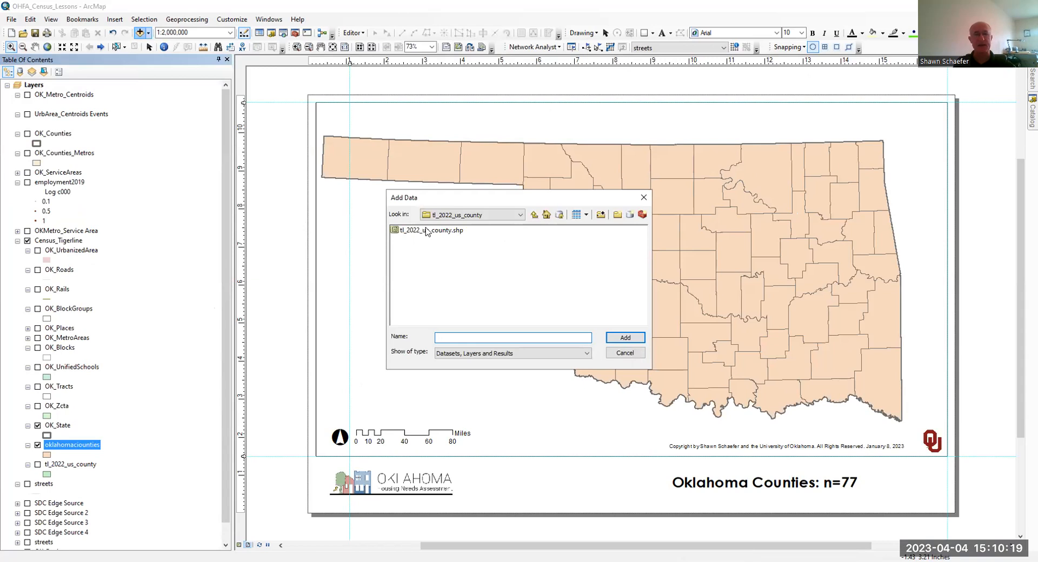
left_click(535, 215)
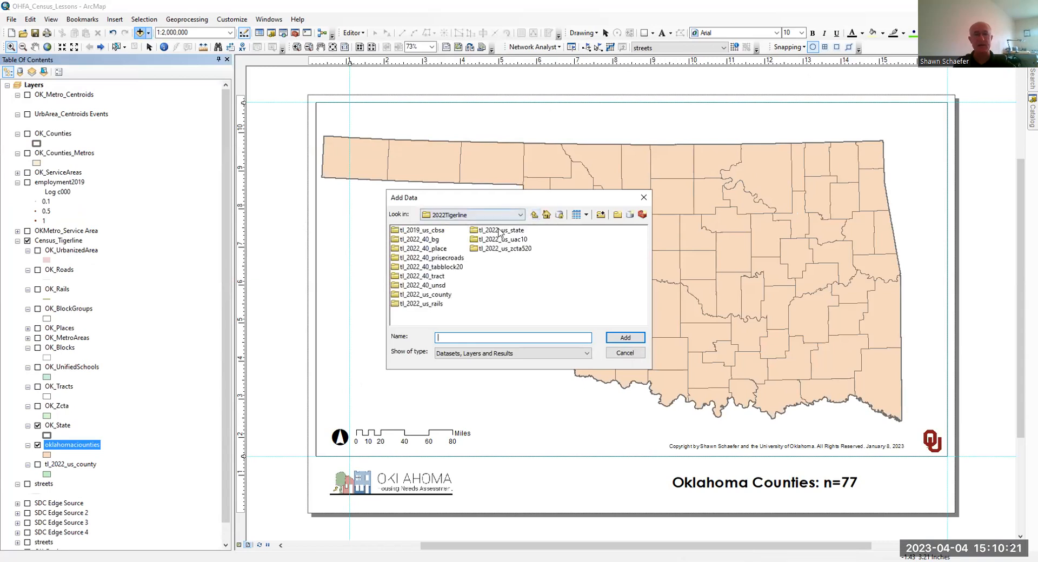
double_click(439, 277)
left_click(443, 232)
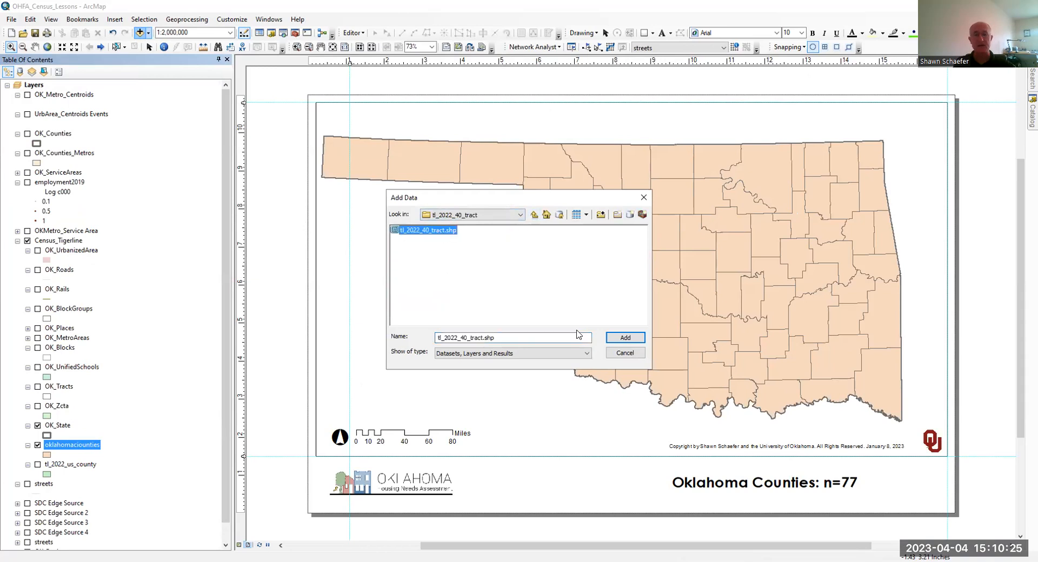
left_click(619, 336)
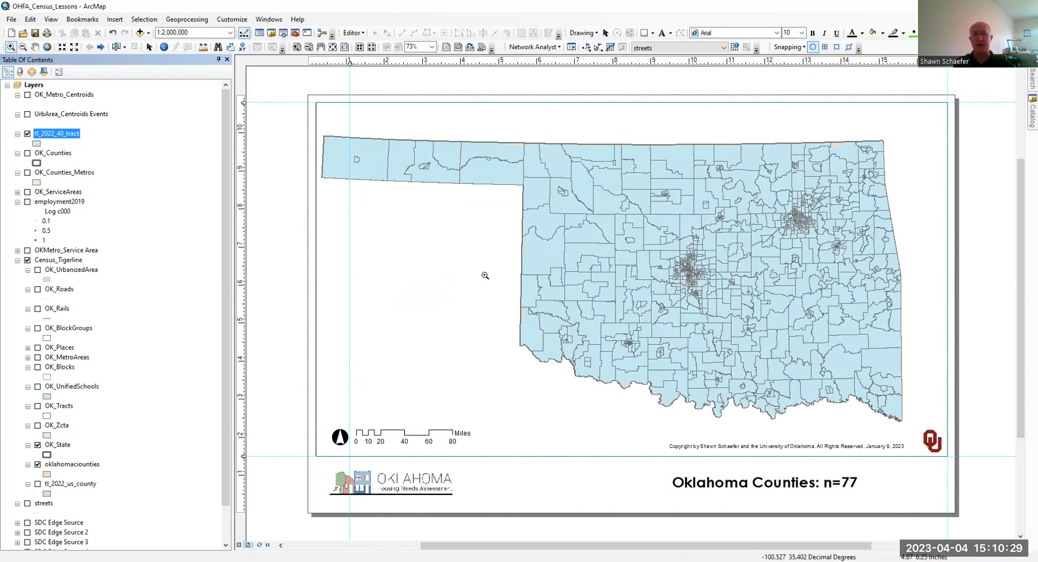
left_click_drag(60, 140, 89, 450)
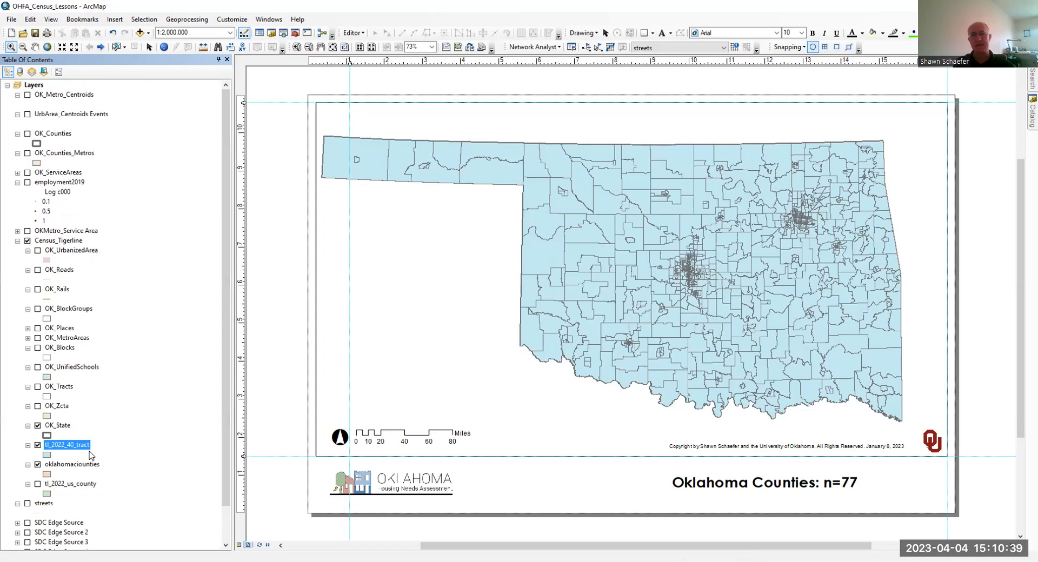
- Symbolize the oklahomaciounties layer with no fill and a 1.00 outline width
left_click(48, 473)
left_click(347, 167)
left_click(348, 183)
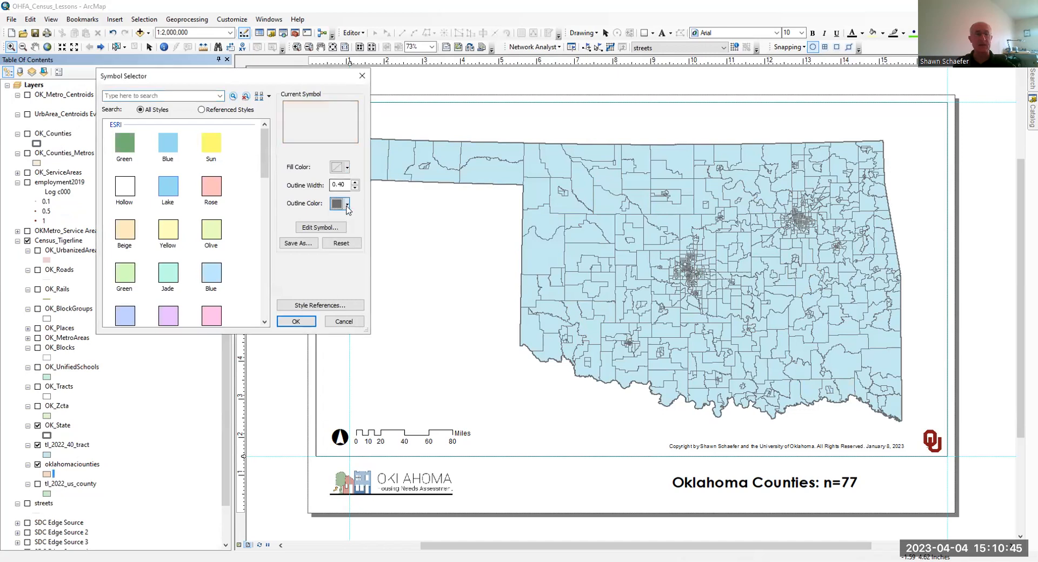
left_click(347, 204)
left_click(356, 183)
left_click(356, 182)
left_click(301, 320)
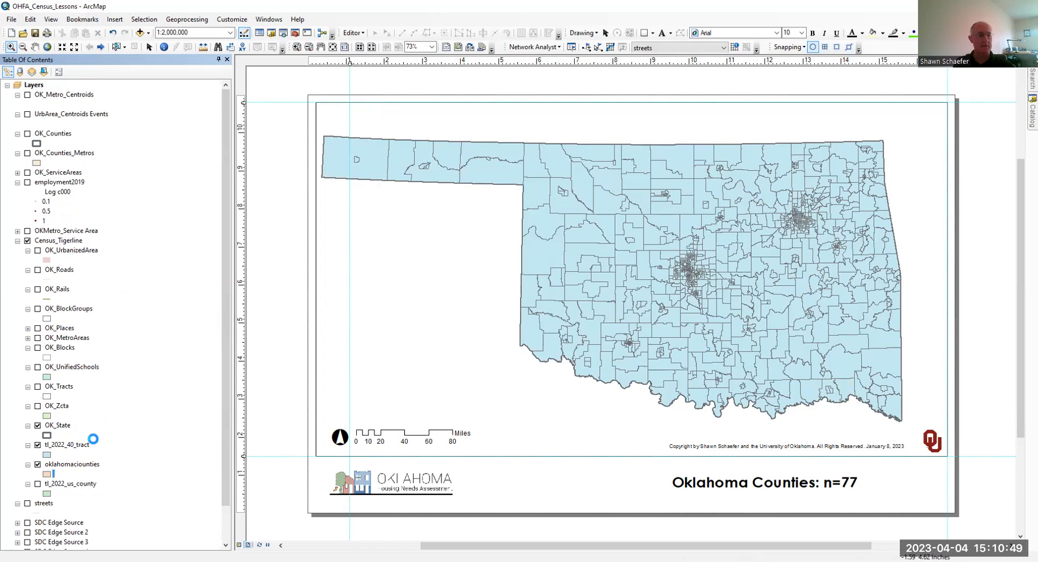
- Move the oklahomaciounties layer above tl_2022_40_tract and thicken its county outlines
left_click_drag(83, 464, 80, 440)
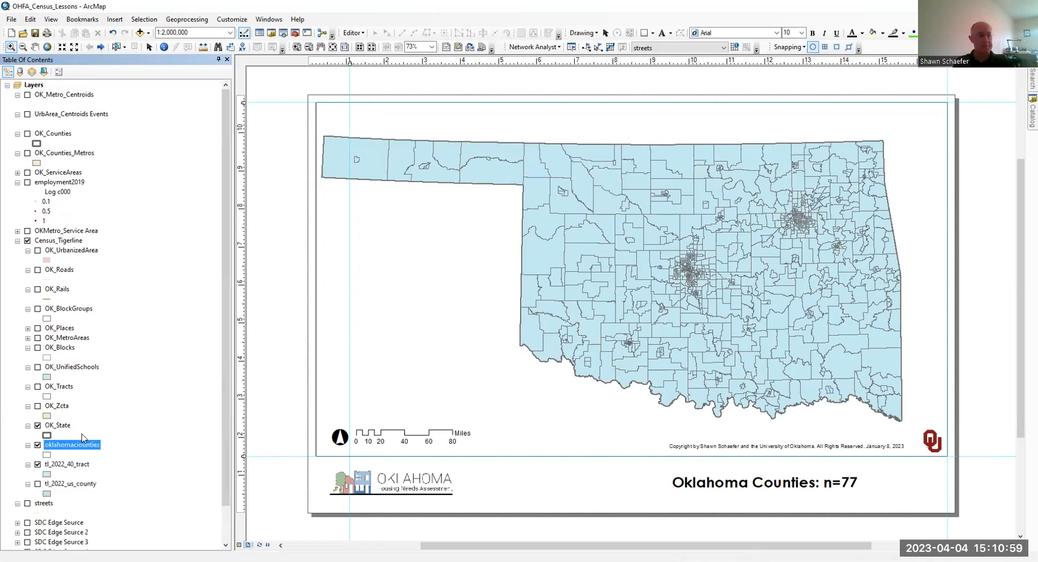
left_click(46, 455)
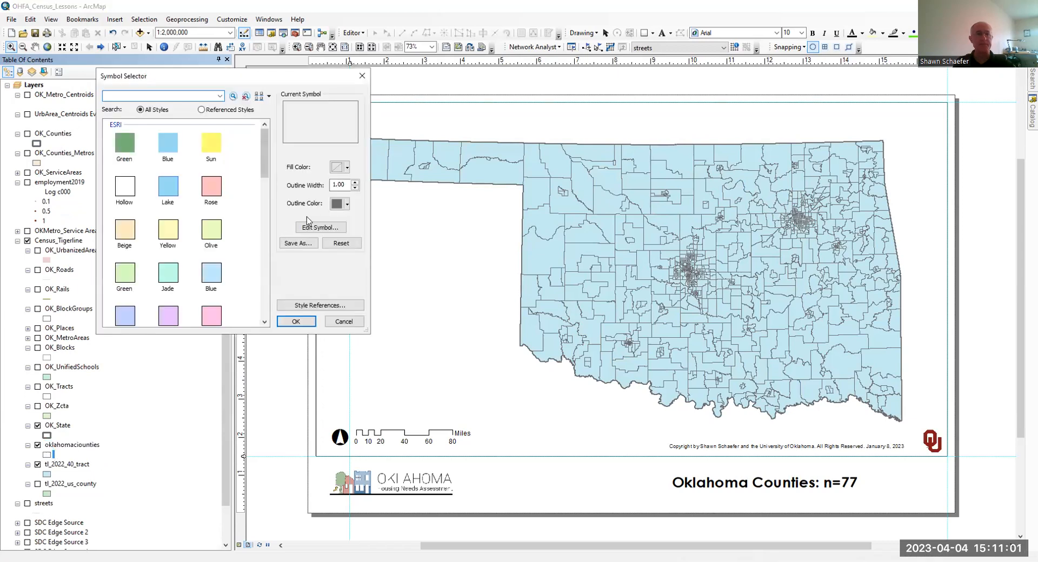
left_click(344, 205)
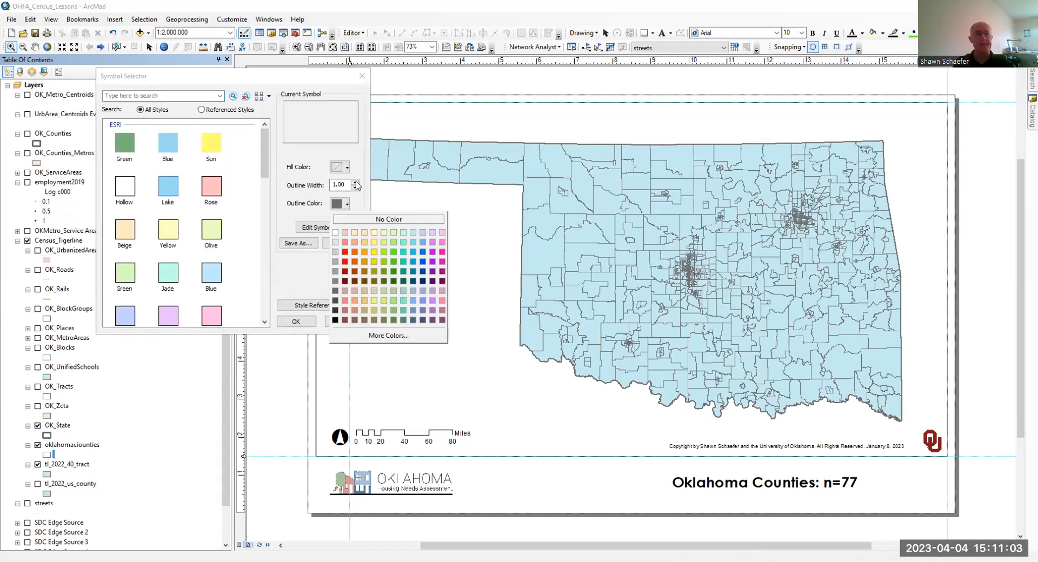
left_click(357, 184)
left_click(305, 322)
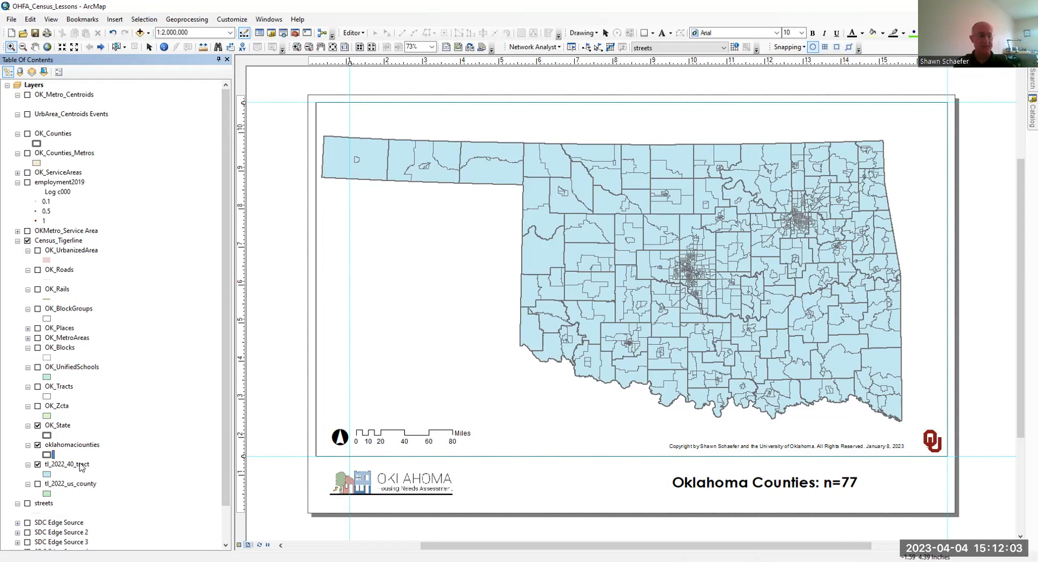
left_click(84, 445)
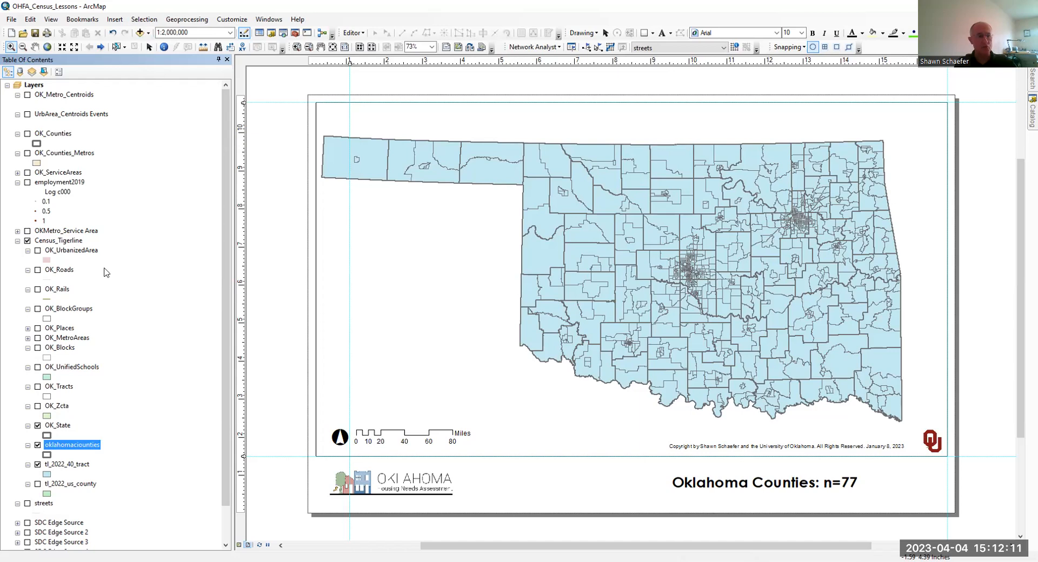
left_click(138, 21)
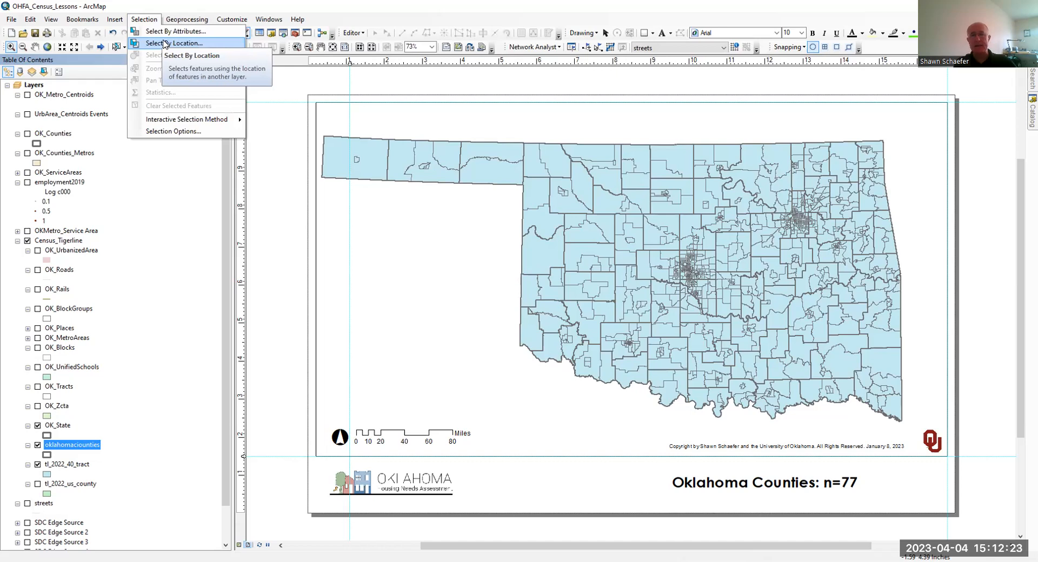
left_click(166, 43)
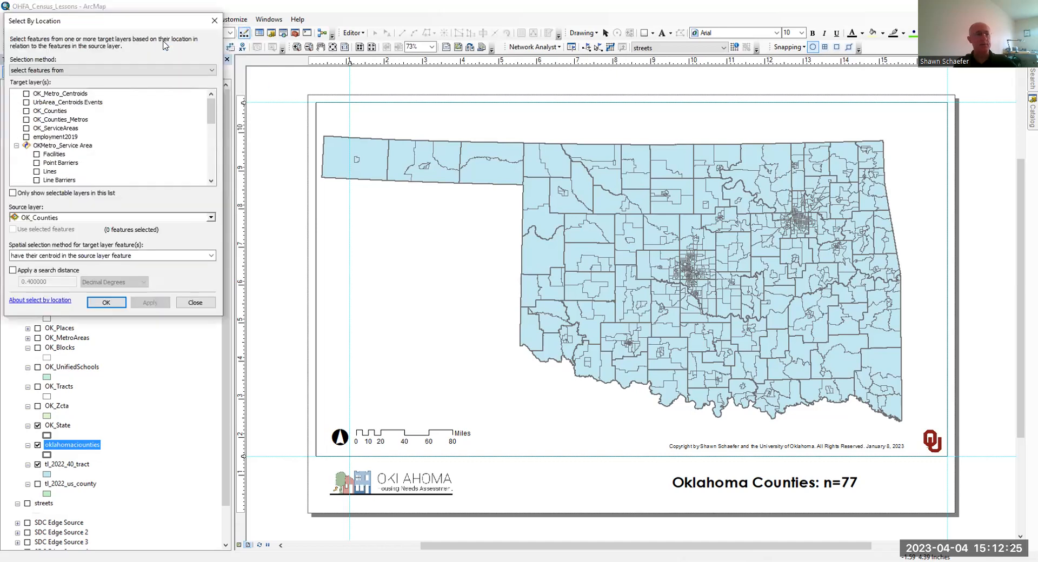
left_click(196, 302)
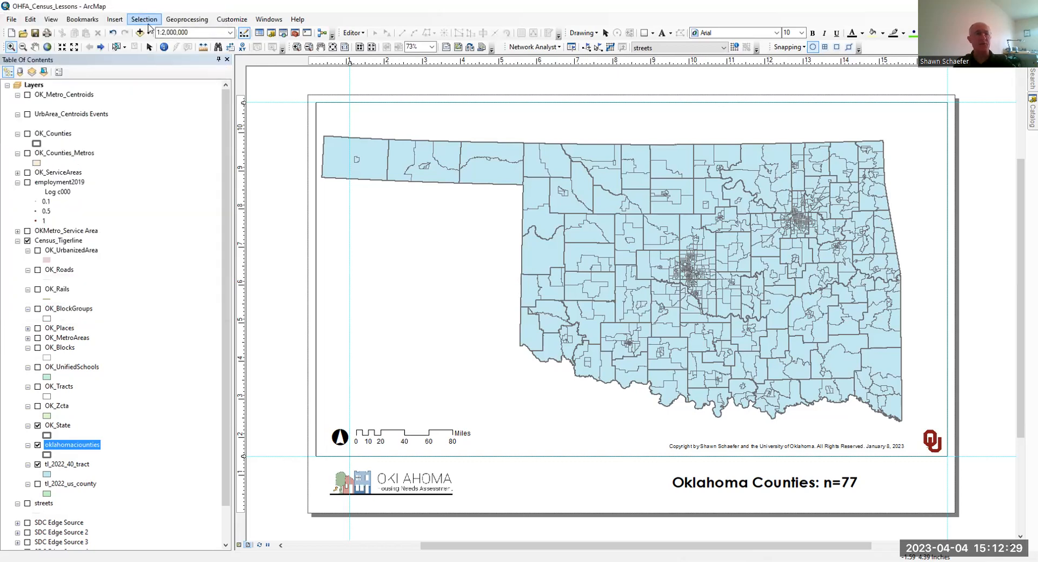
- Start a Select By Attributes query on the oklahomaciounties layer
left_click(144, 19)
left_click(152, 31)
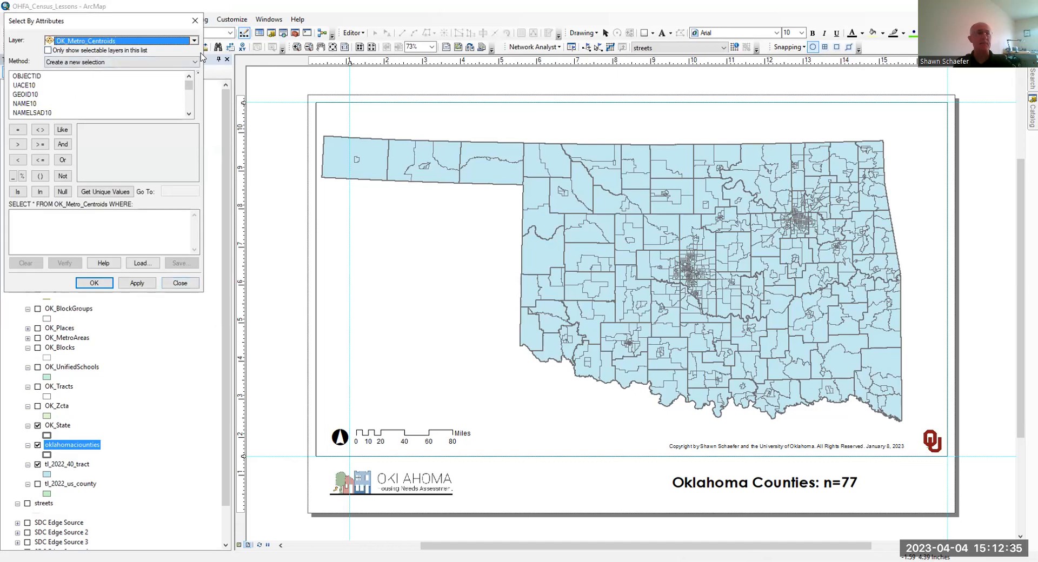
left_click(194, 41)
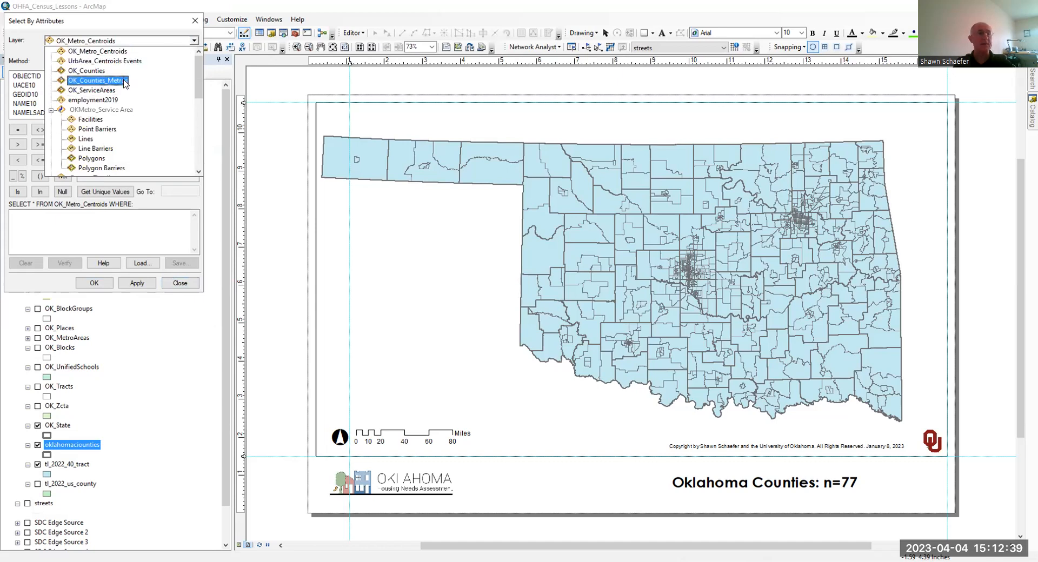
scroll(126, 86, "down", 6)
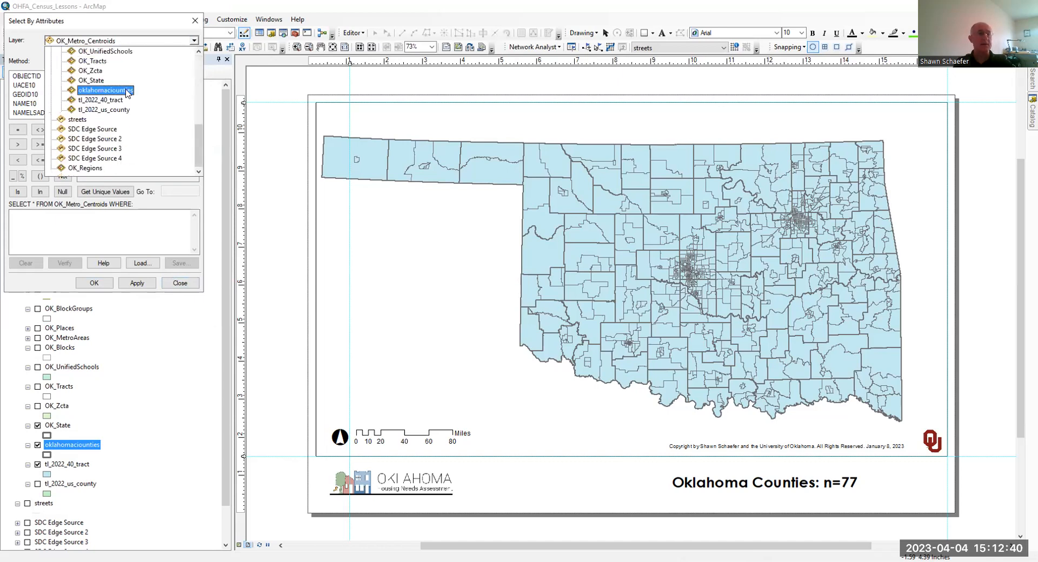
left_click(81, 91)
- Select Tulsa County by building and running the expression "NAME" = 'Tulsa'
scroll(39, 97, "down", 1)
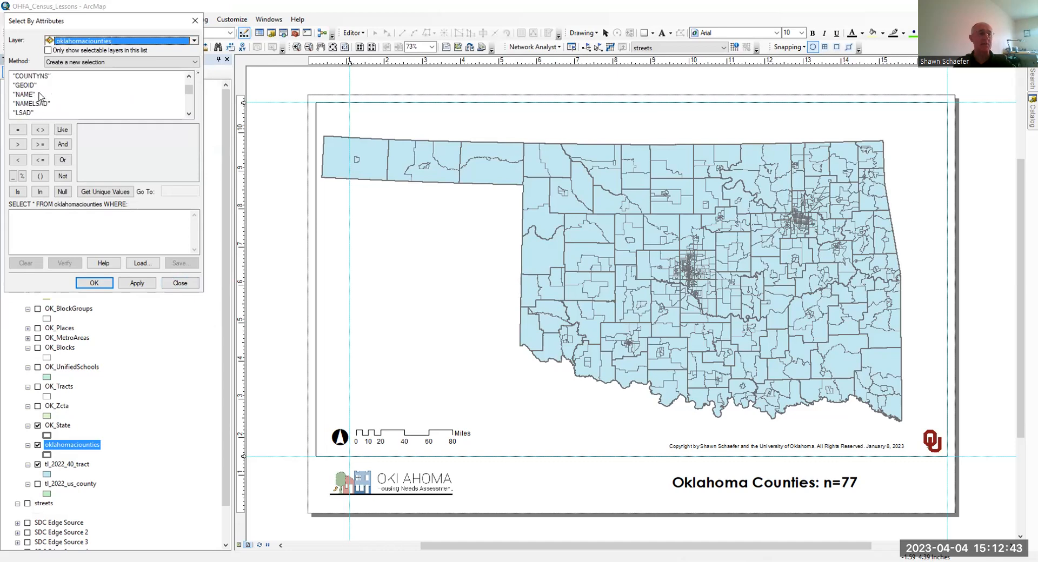
double_click(24, 94)
left_click(19, 130)
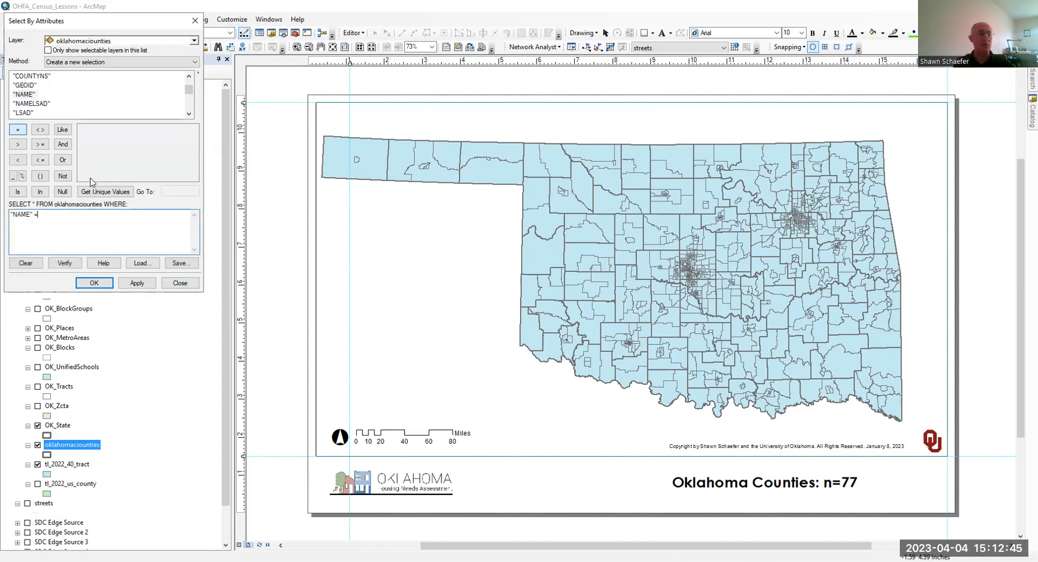
left_click(106, 192)
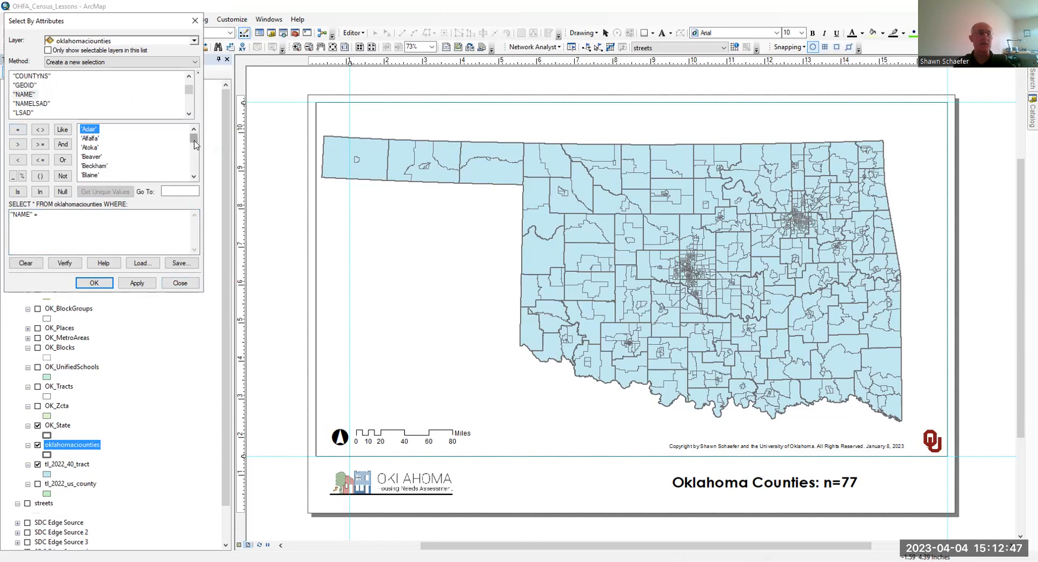
left_click_drag(193, 141, 180, 179)
left_click(90, 129)
double_click(95, 131)
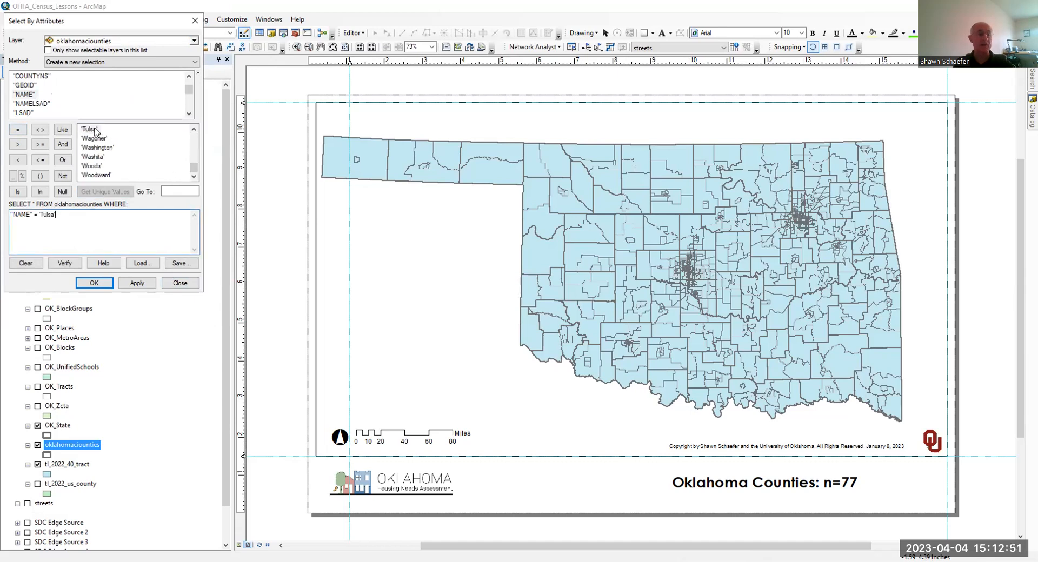
left_click(95, 282)
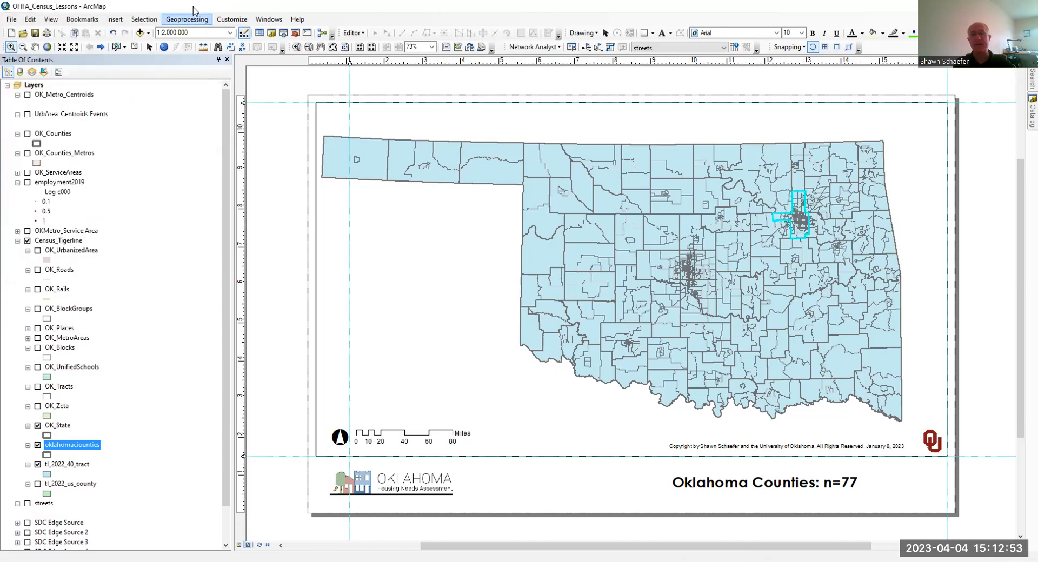
- Start a Select By Location query with tl_2022_40_tract as the target layer
left_click(153, 21)
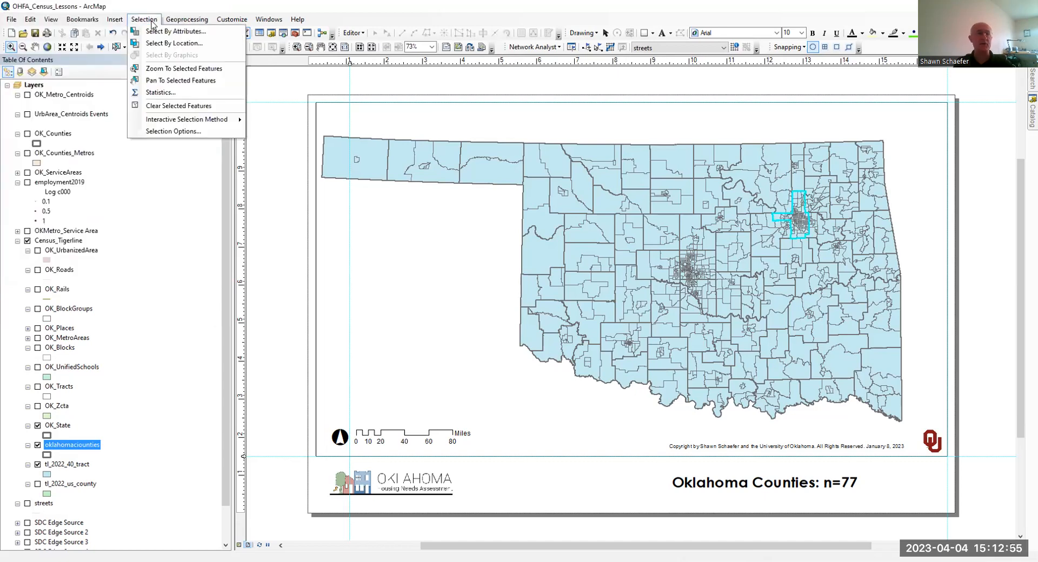
left_click(161, 43)
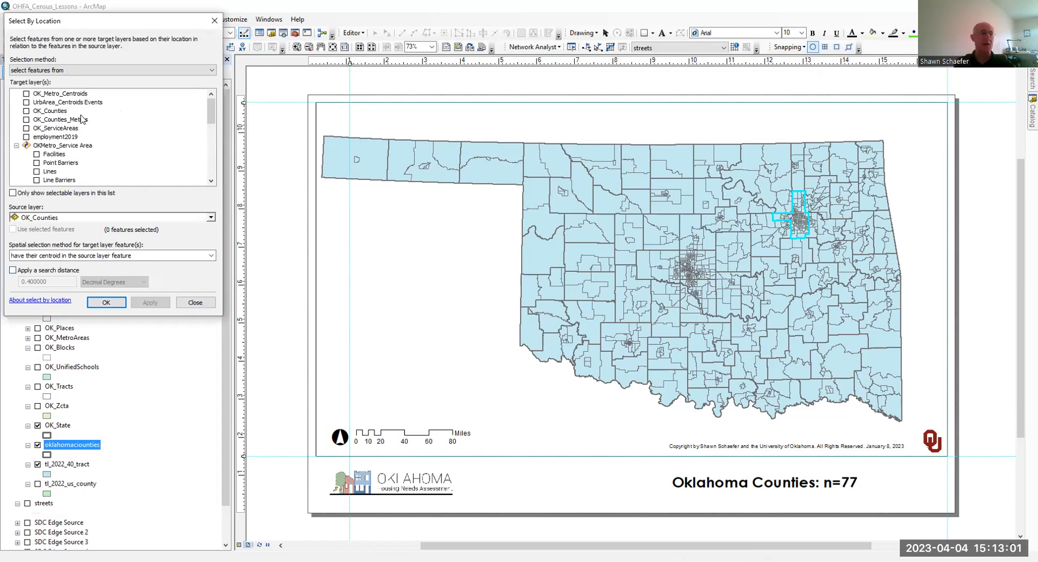
scroll(81, 119, "down", 8)
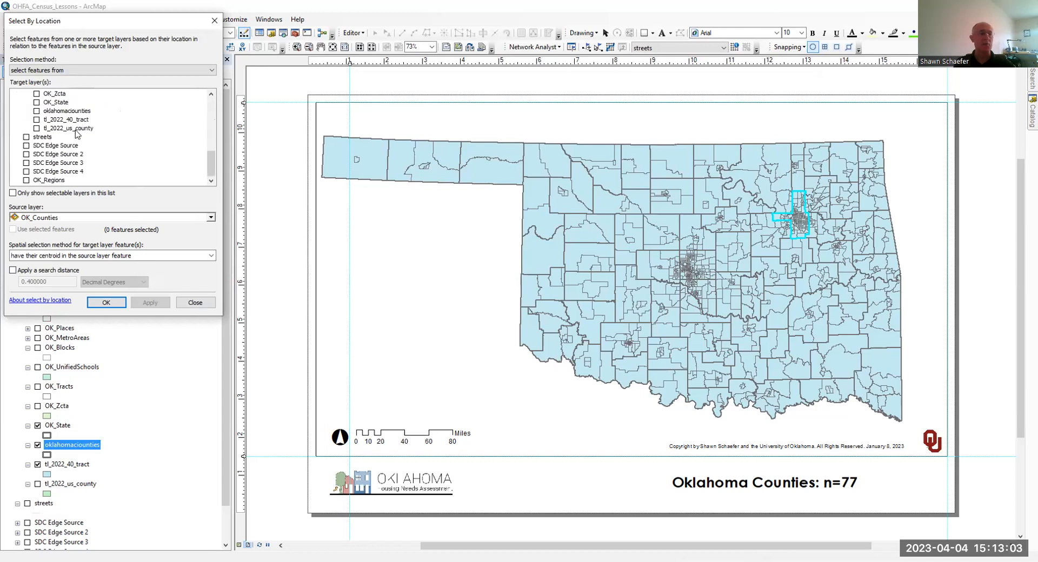
left_click(36, 119)
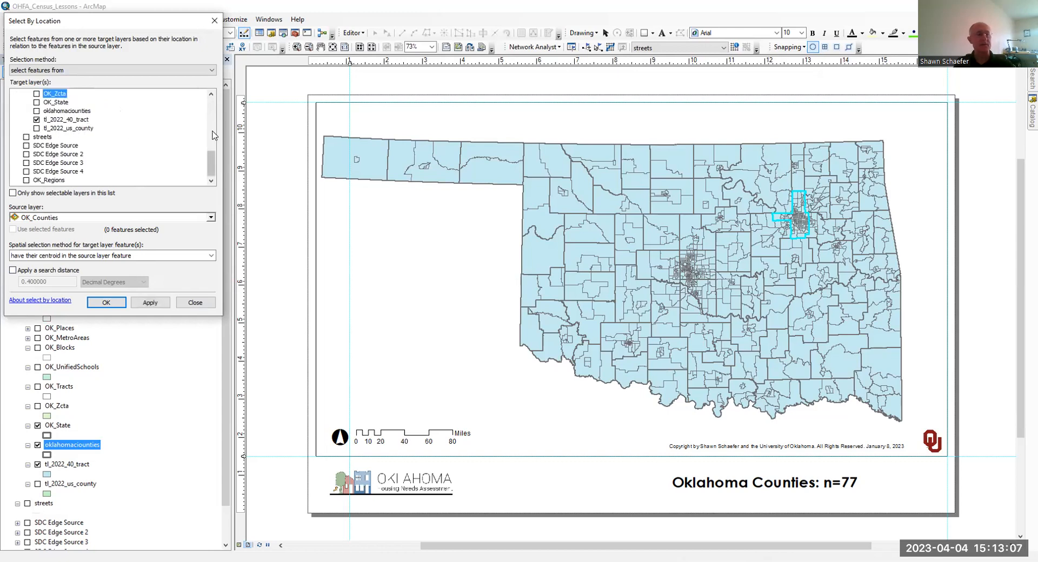
left_click(48, 218)
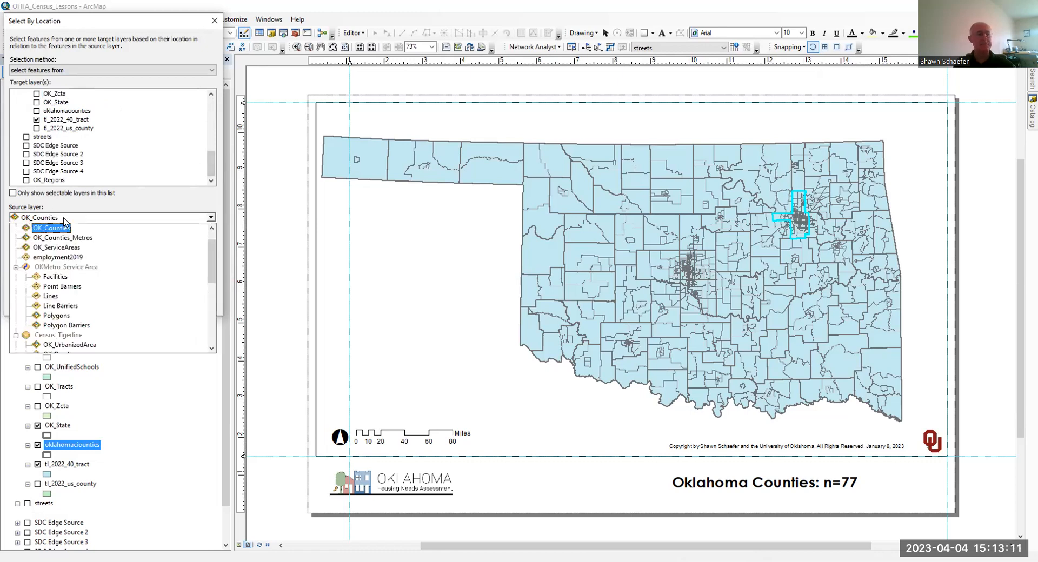
left_click(64, 229)
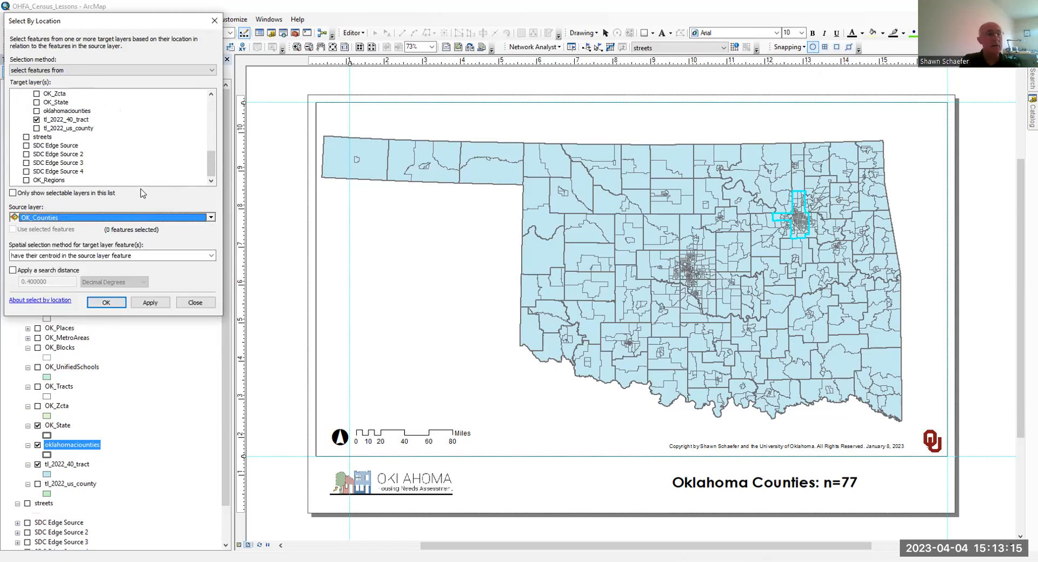
scroll(123, 163, "up", 1)
scroll(123, 163, "up", 1)
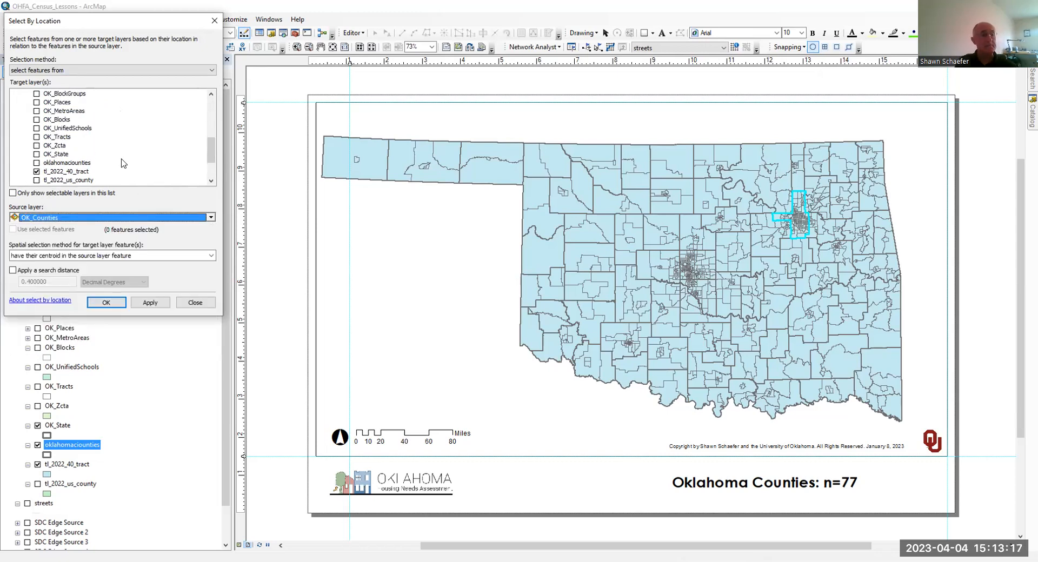
scroll(123, 163, "down", 2)
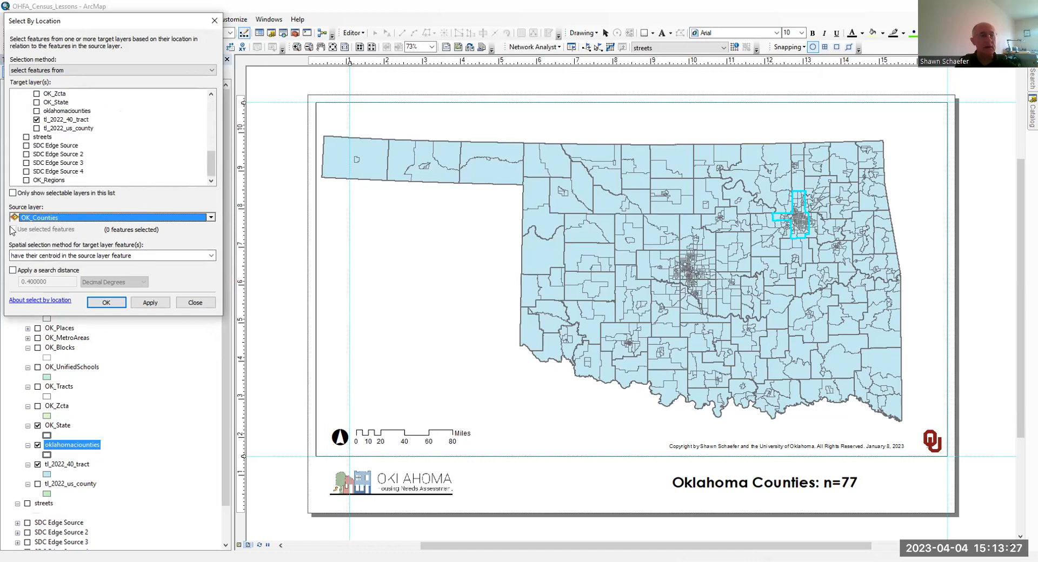
left_click(195, 308)
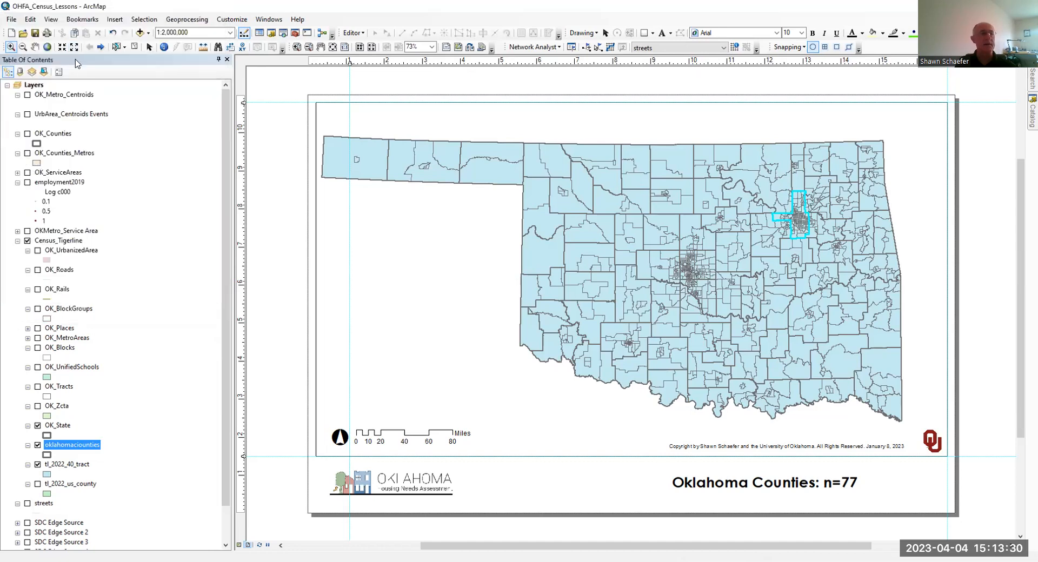
- List the layers by selection and examine which ones are selectable and hold selected features
left_click(45, 72)
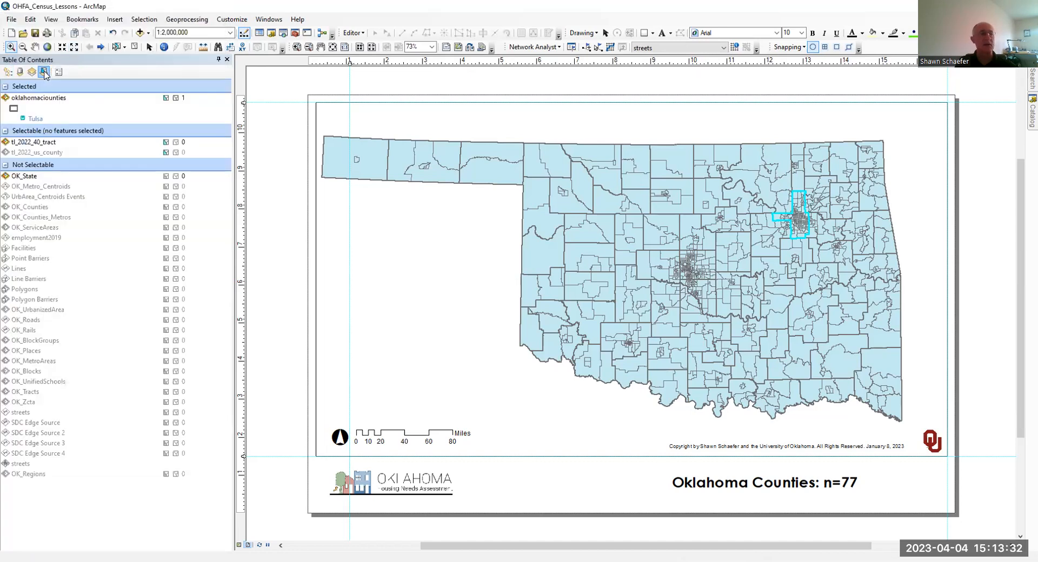
left_click(54, 144)
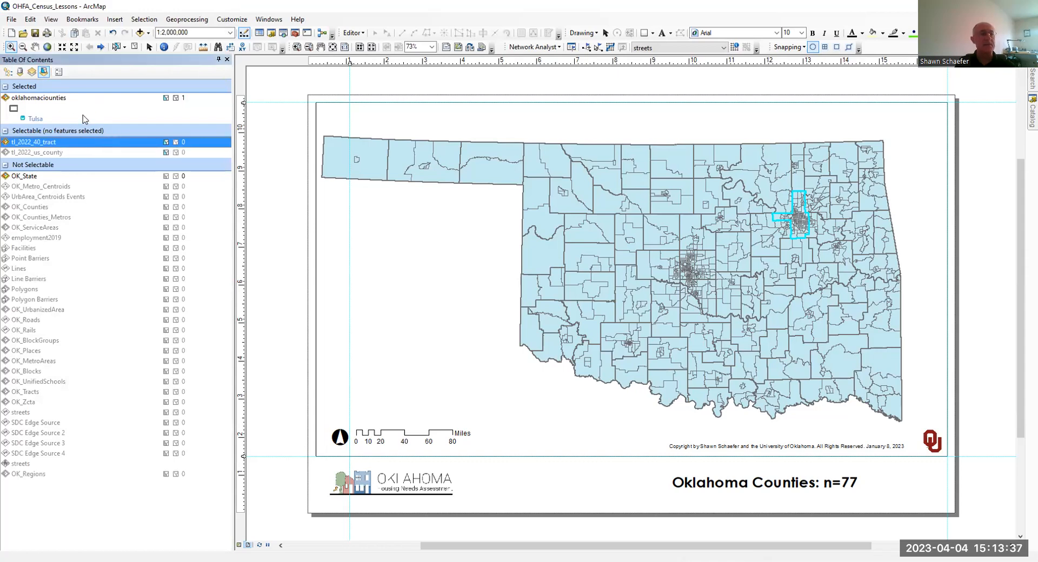
left_click(61, 110)
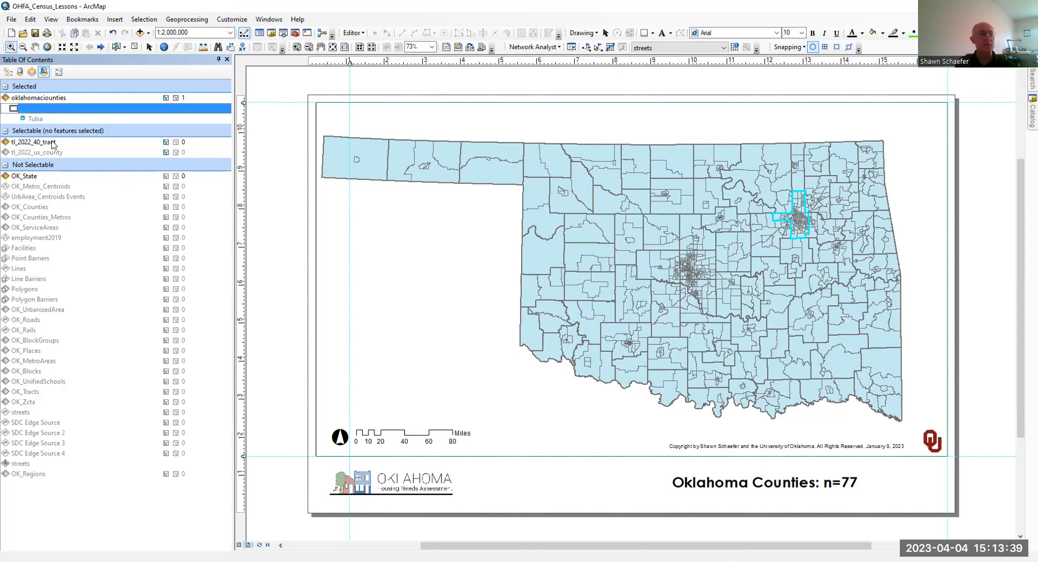
left_click(50, 154)
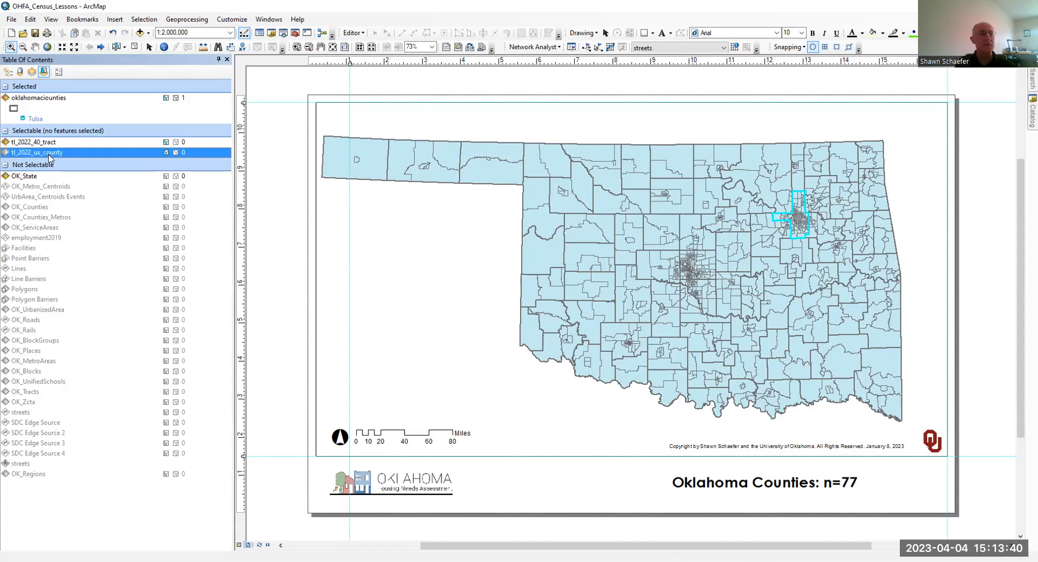
left_click(127, 143)
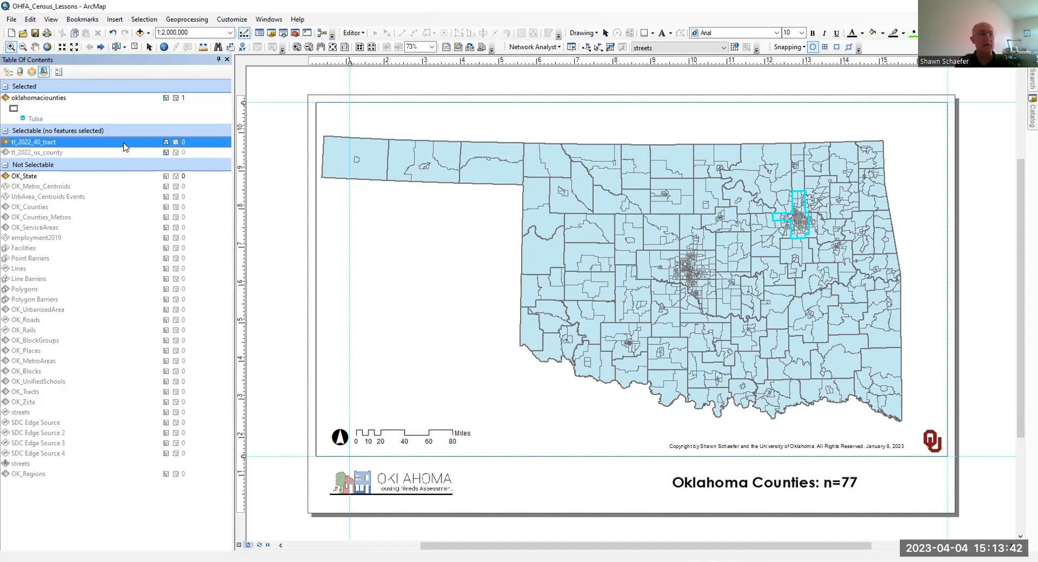
left_click(139, 112)
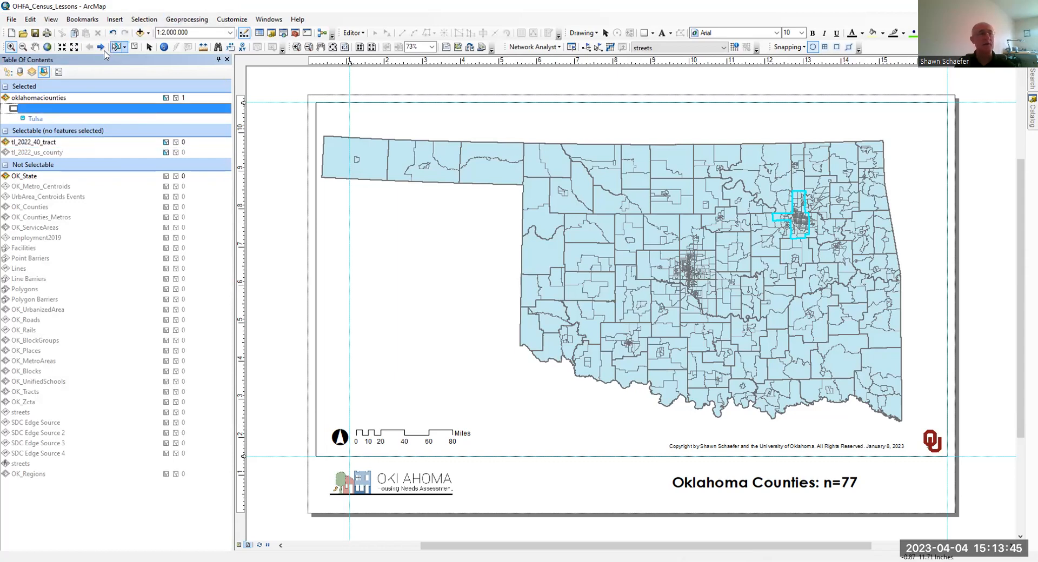
- Close and restore the table of contents, returning its layer list to drawing order
left_click(228, 60)
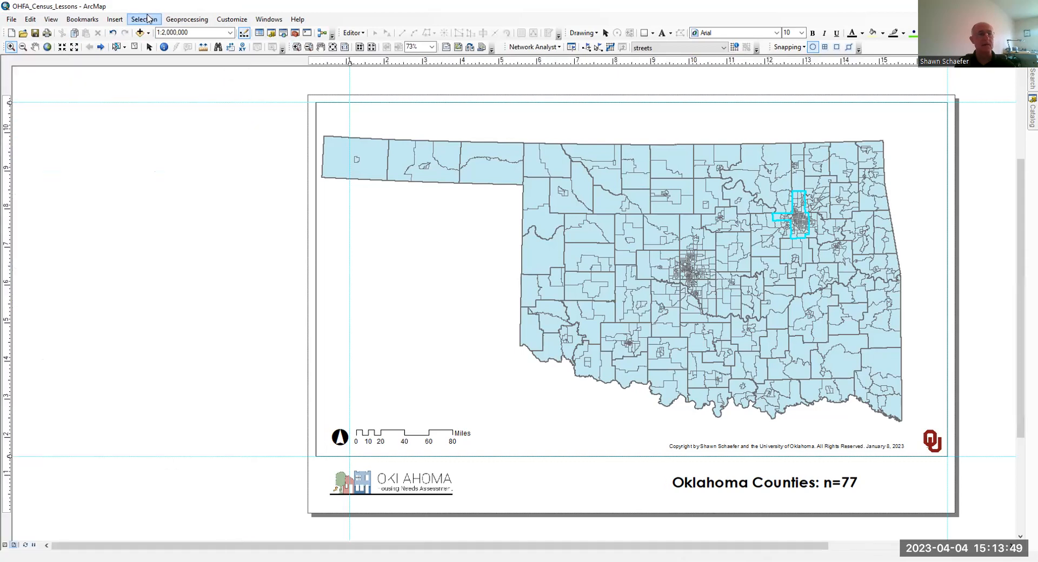
left_click(147, 20)
key("Escape")
left_click(268, 19)
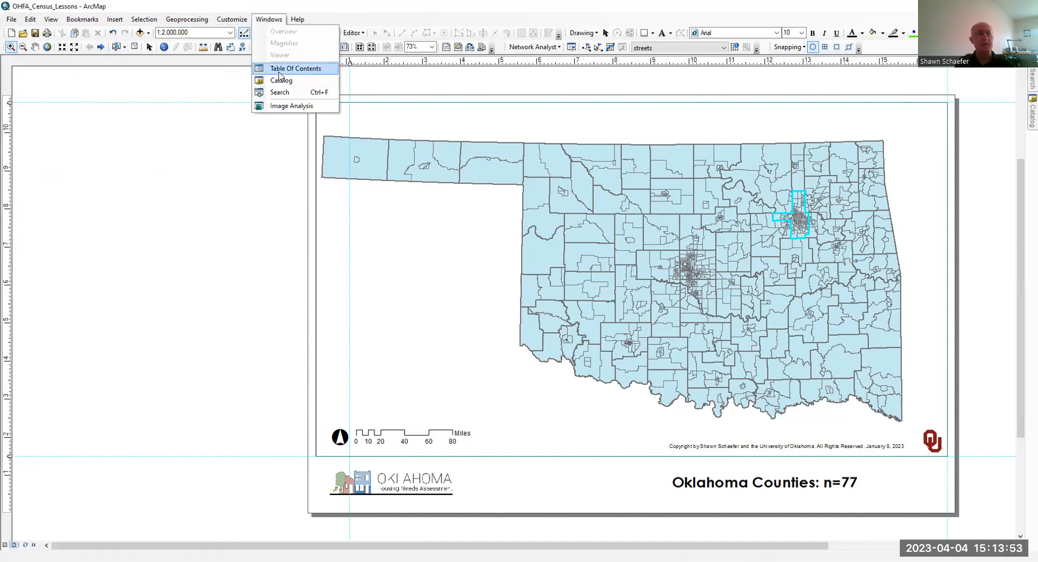
left_click(276, 68)
left_click(8, 71)
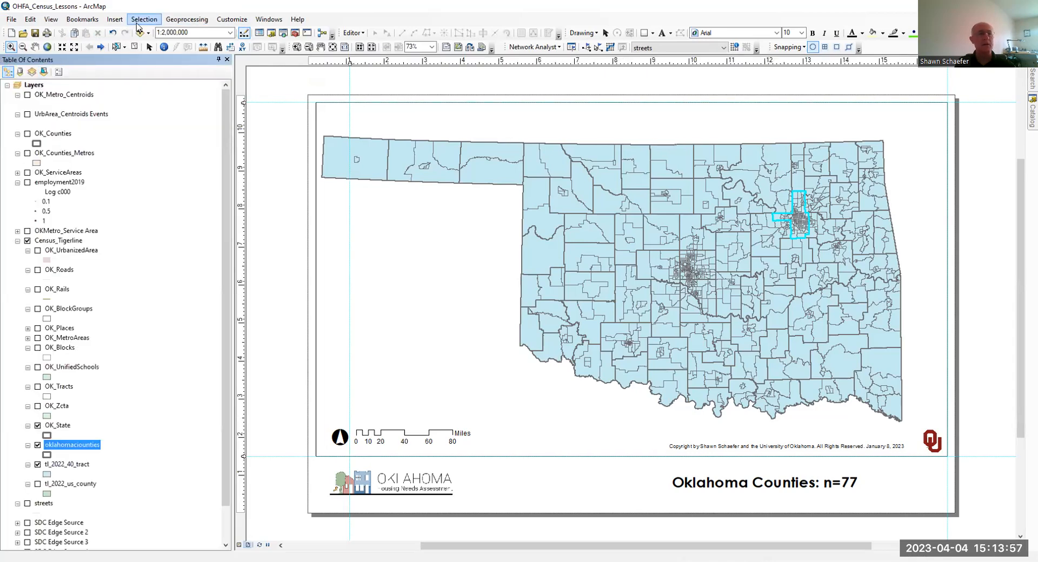
- Reopen Select By Location for tl_2022_40_tract and set oklahomaciounties as the source layer
left_click(142, 20)
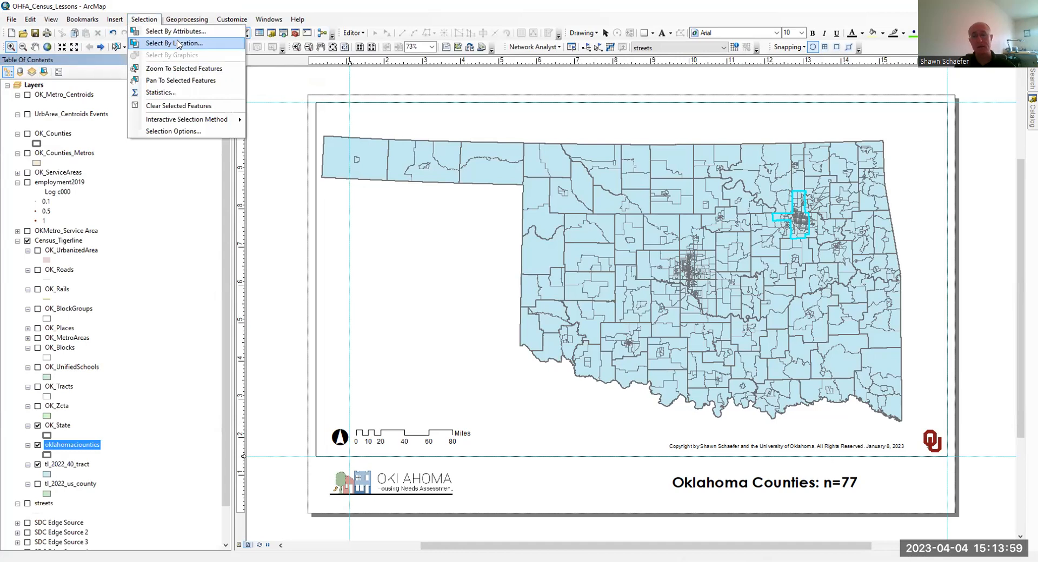
left_click(178, 43)
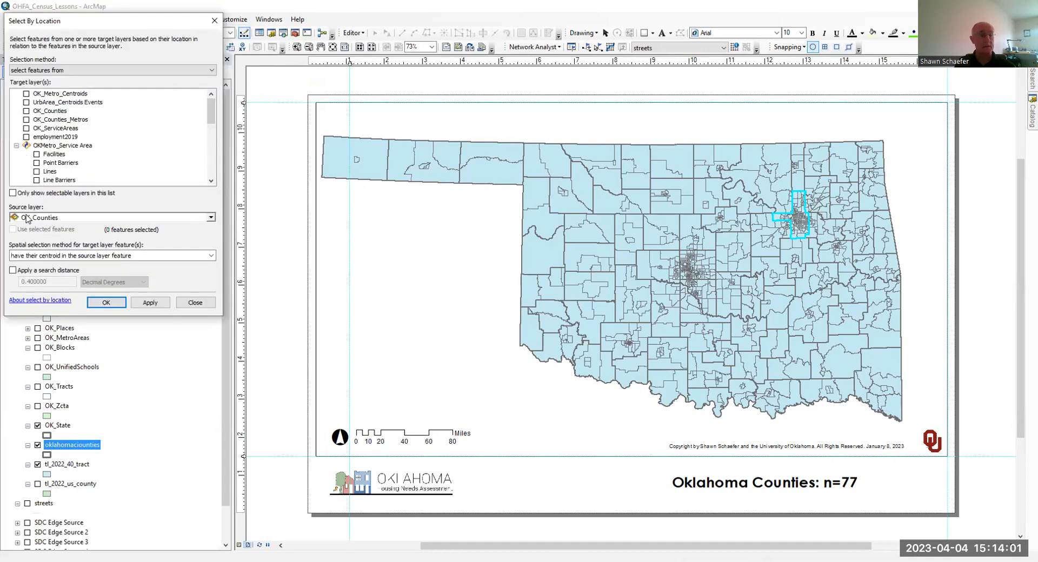
scroll(60, 161, "down", 5)
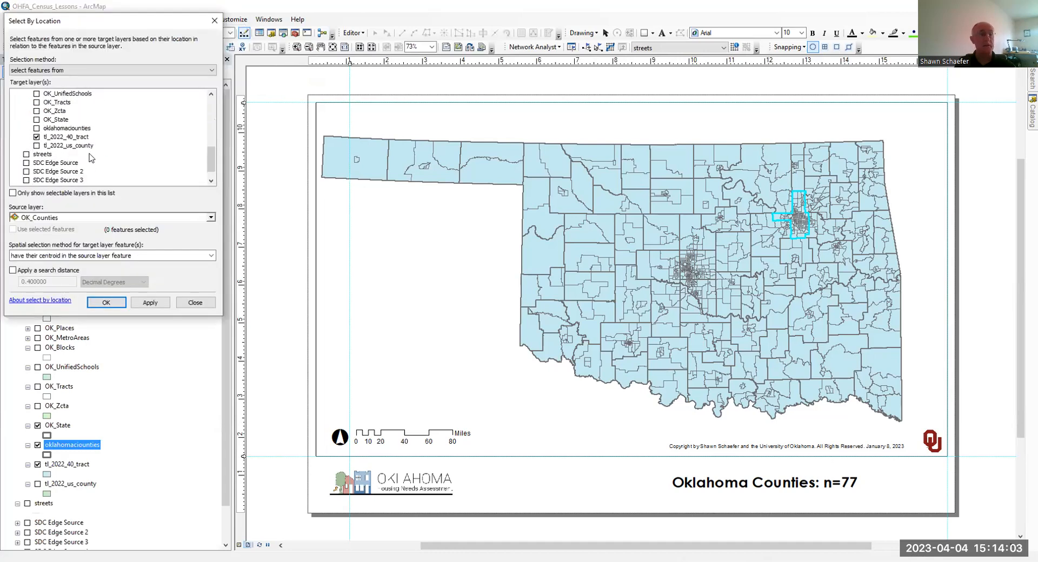
left_click(78, 219)
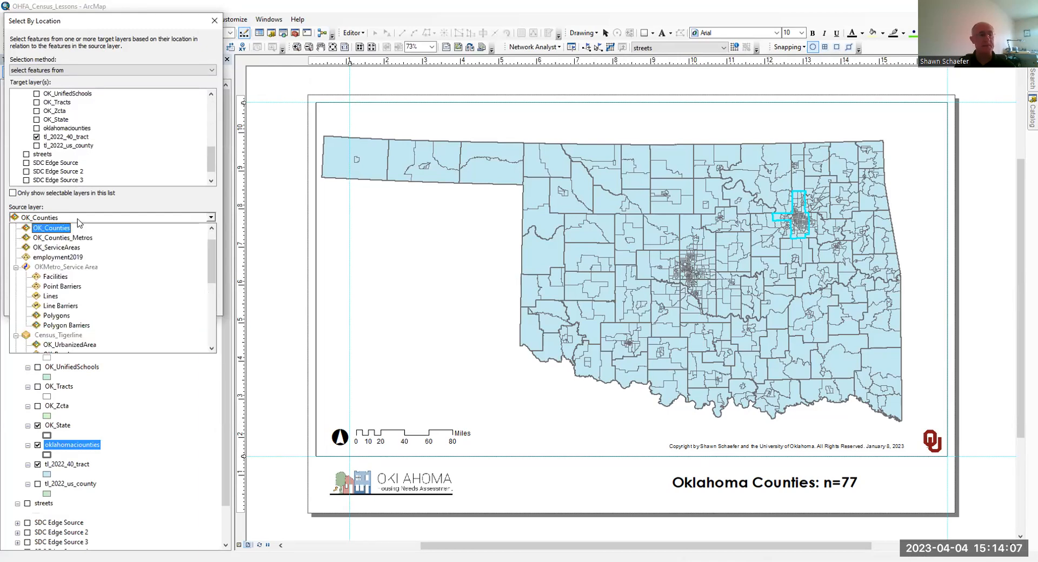
scroll(81, 243, "down", 5)
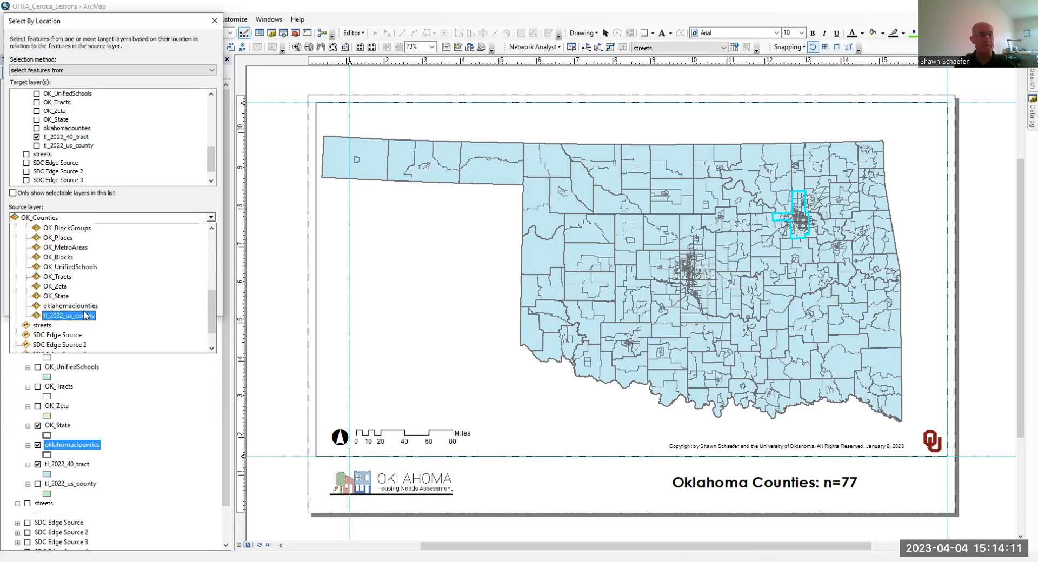
left_click(84, 307)
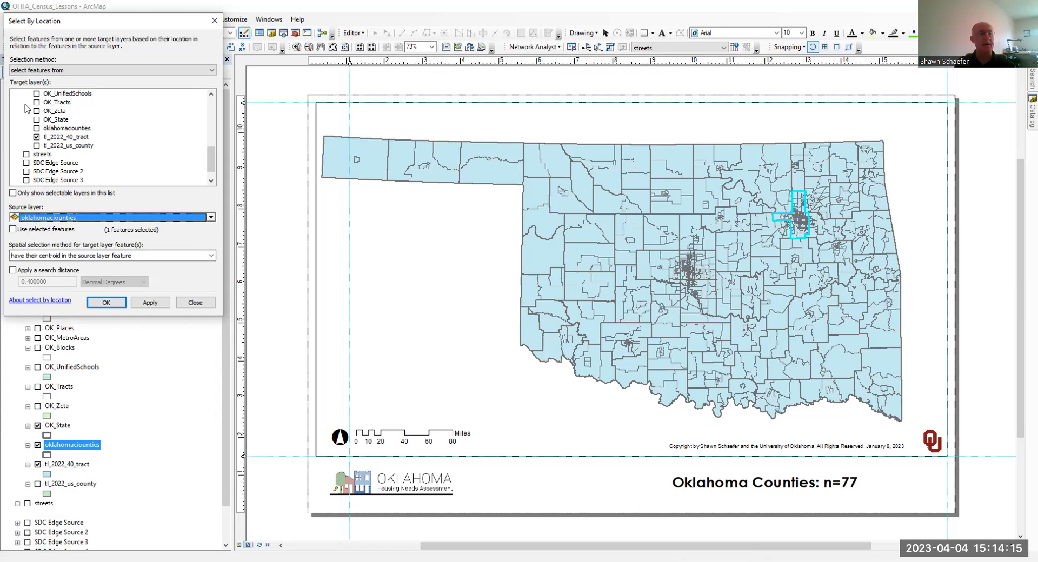
- Select the tracts whose centroids fall in the source layer, using only its selected county feature
scroll(38, 111, "up", 6)
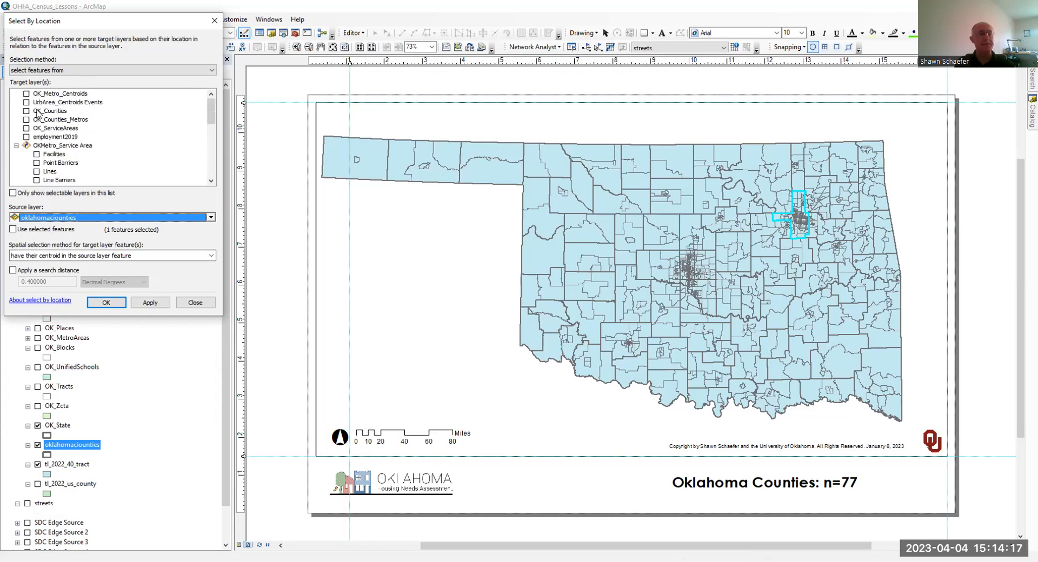
scroll(70, 103, "down", 6)
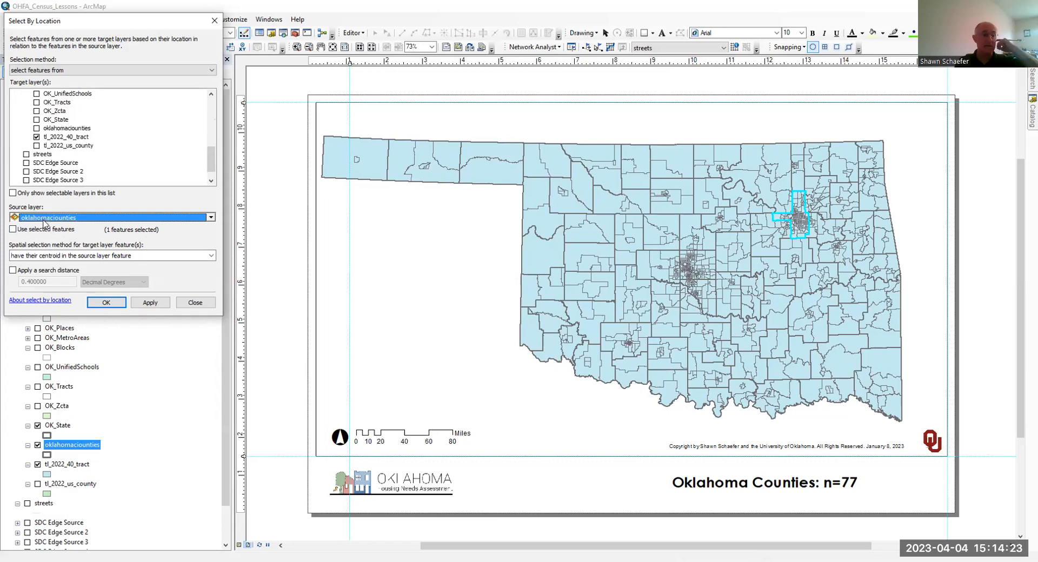
left_click(14, 230)
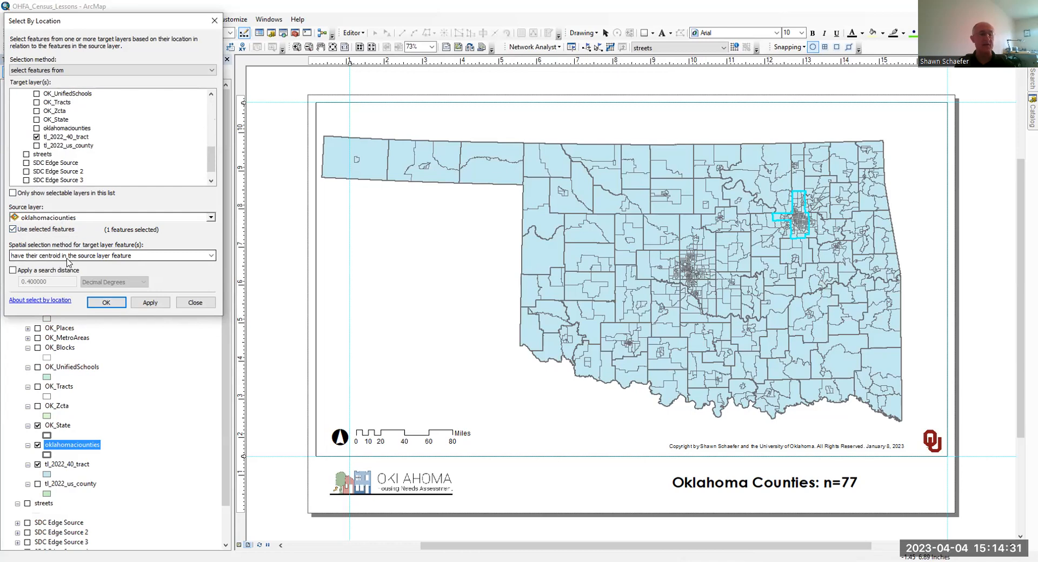
left_click(139, 306)
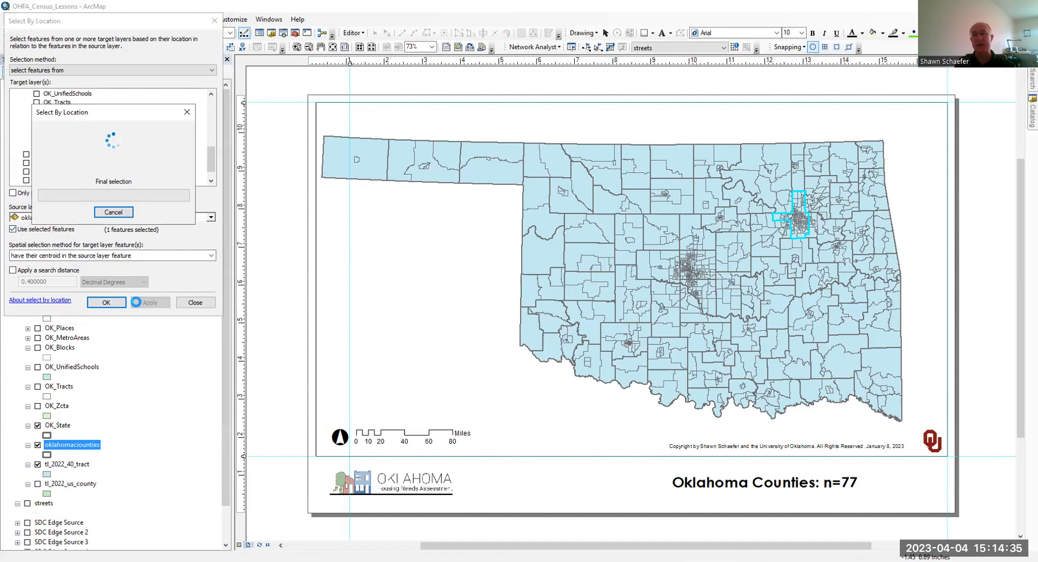
left_click(105, 303)
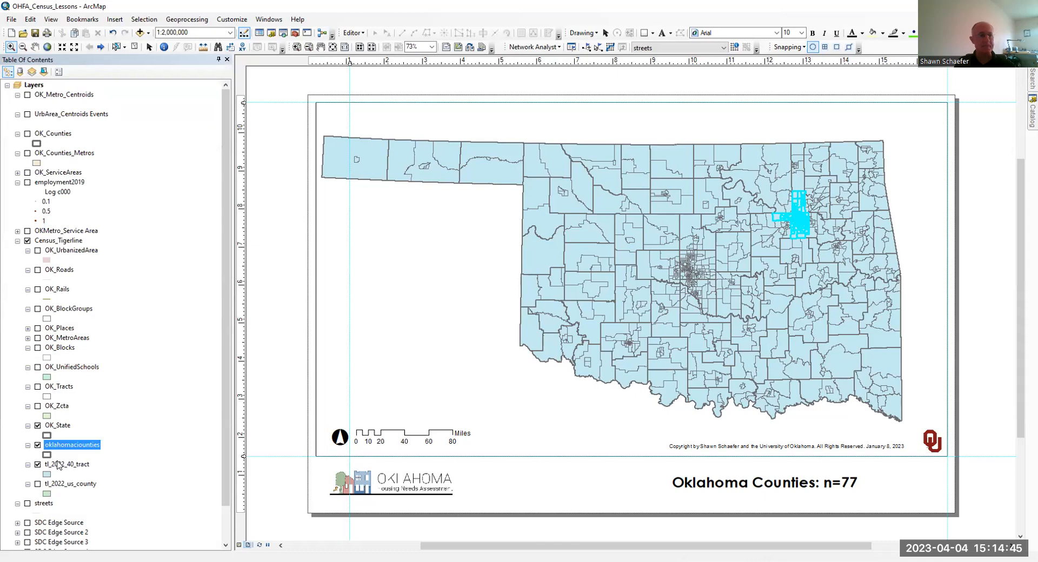
- Zoom the map to the selected features of tl_2022_40_tract
right_click(59, 465)
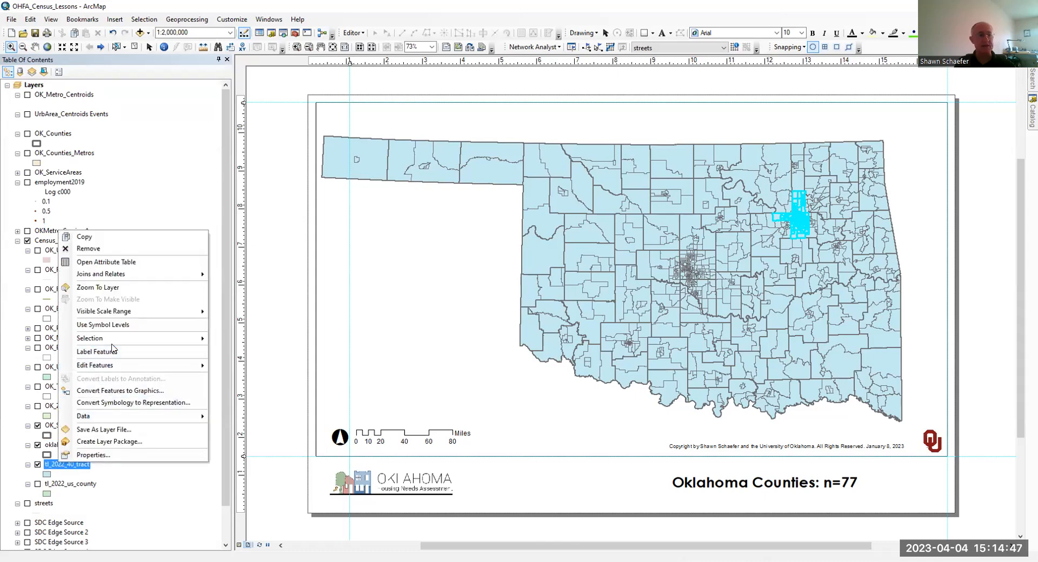
mouse_move(115, 341)
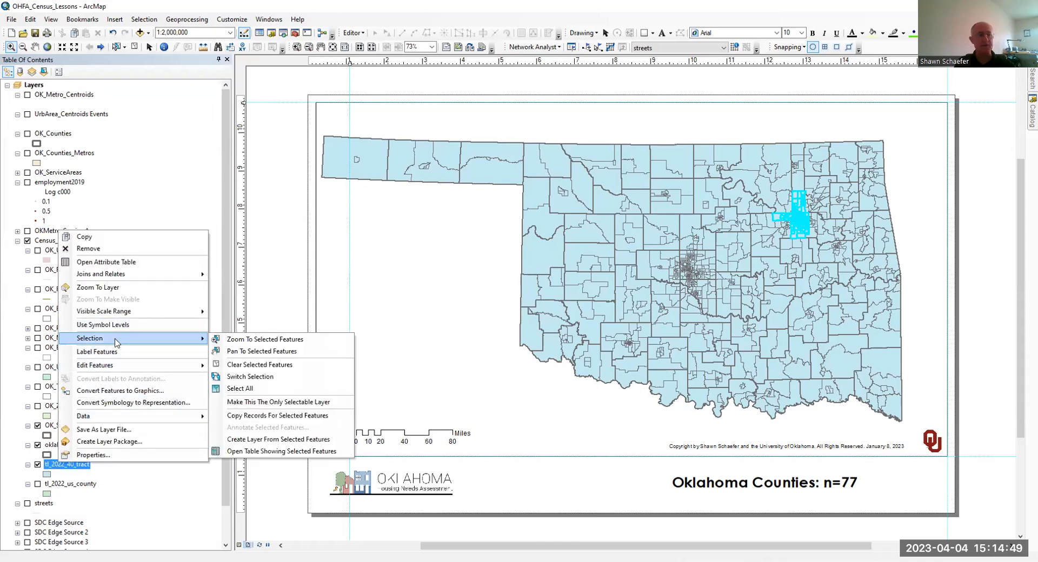
left_click(280, 336)
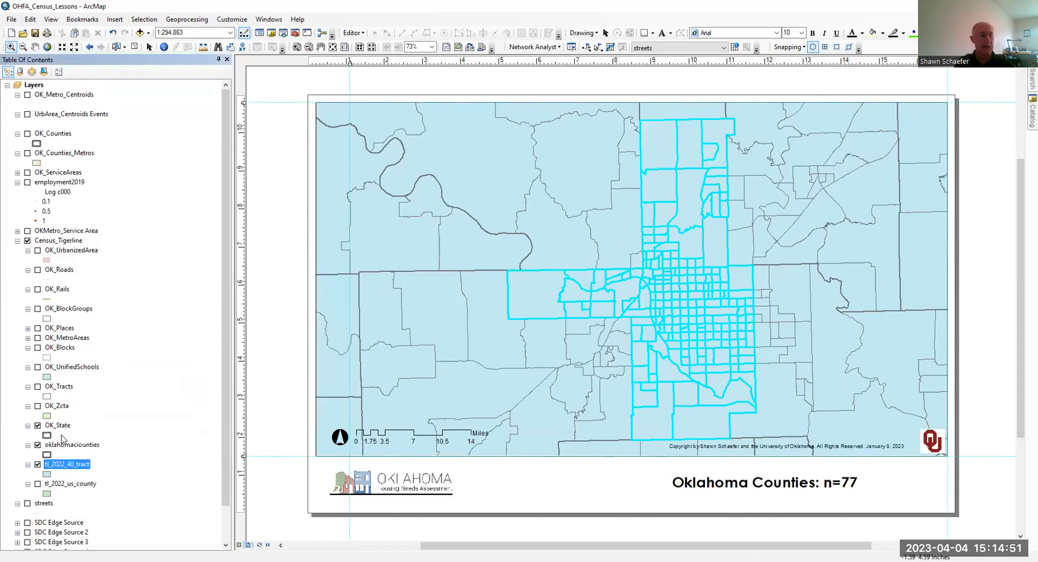
- Start exporting the selected features of tl_2022_40_tract and set the output location to the OHFA_GIS folder
right_click(66, 468)
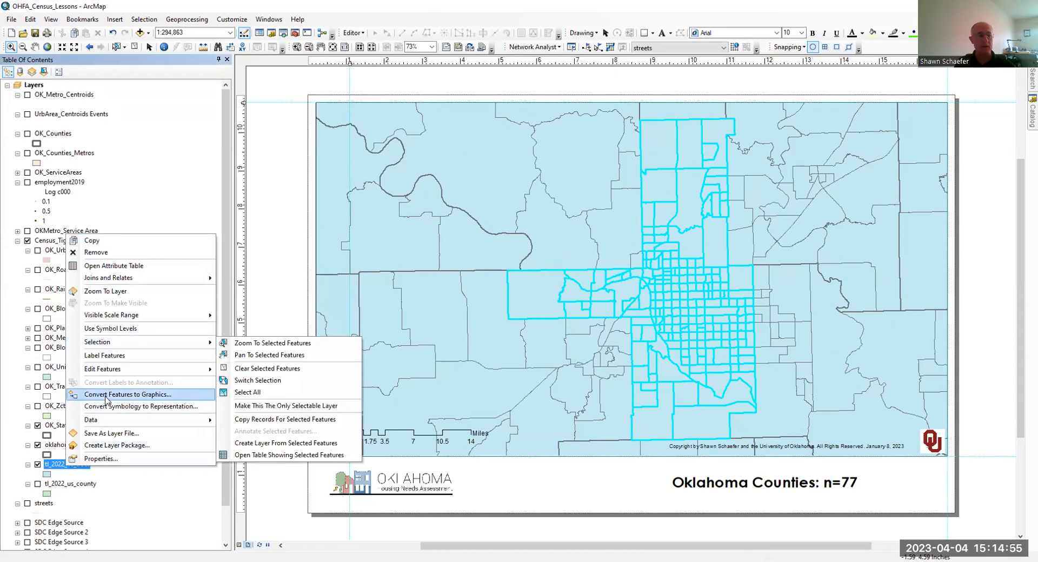
mouse_move(110, 425)
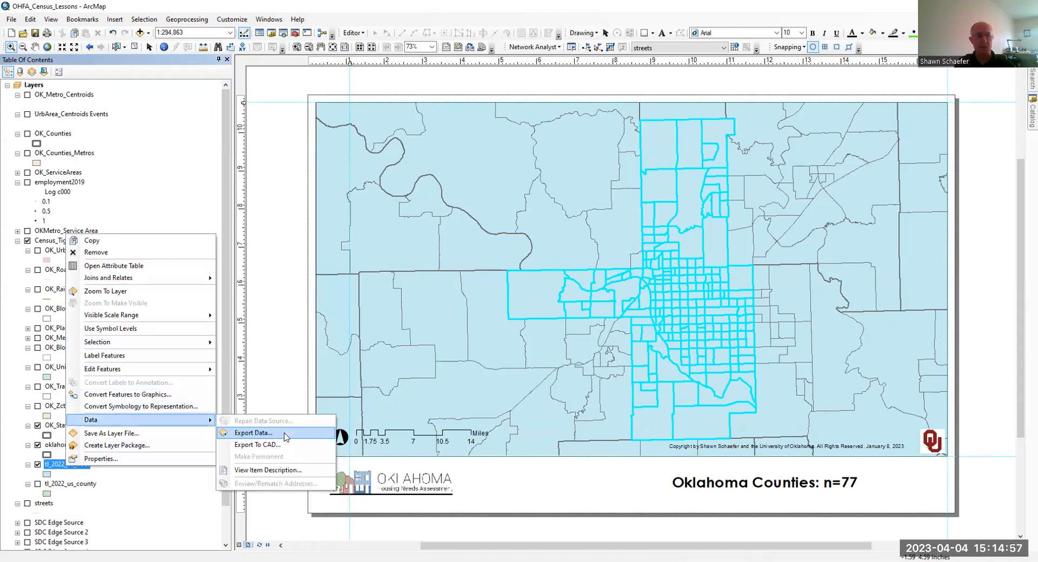
left_click(253, 433)
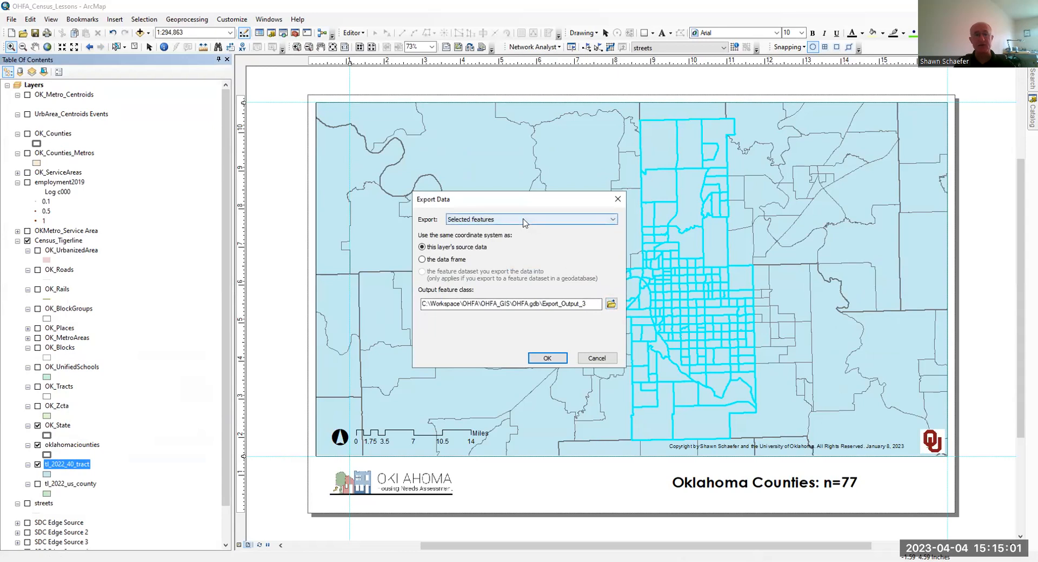
left_click(611, 305)
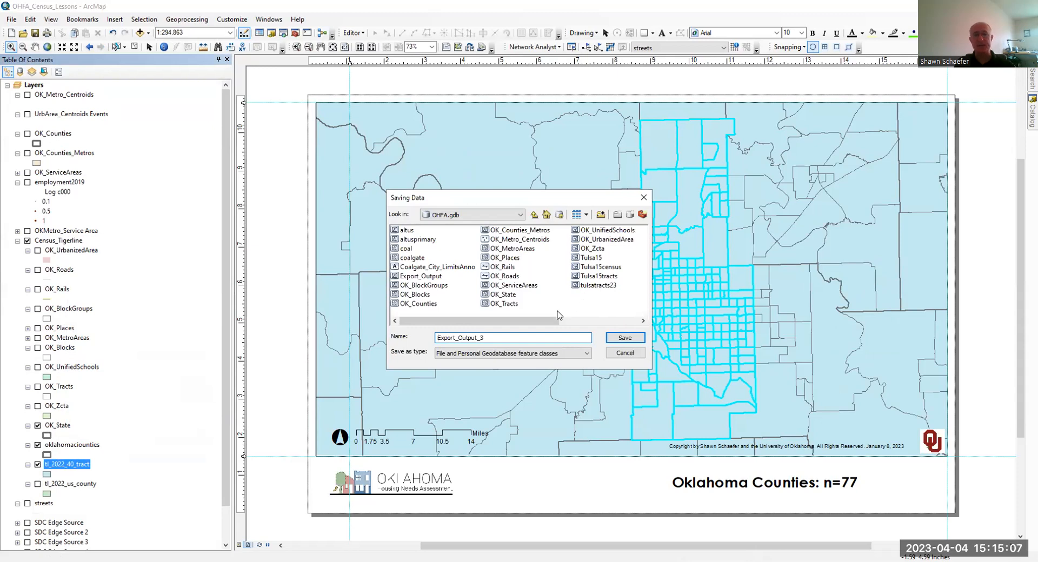
left_click(533, 214)
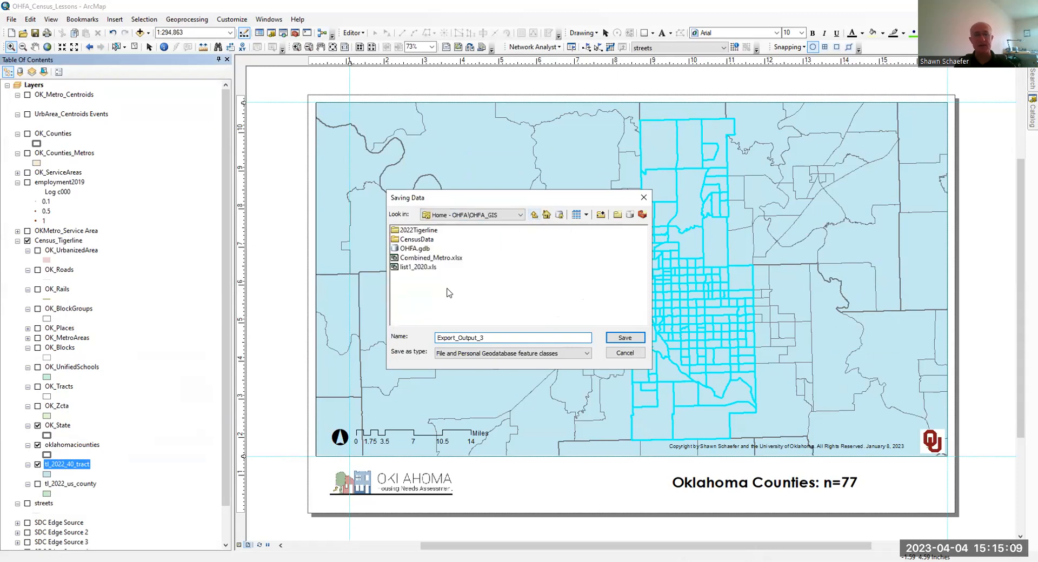
- Name the output tulsatractsacs and try to save it in the OHFA_GIS folder as a geodatabase feature class
double_click(490, 338)
type("tulsa")
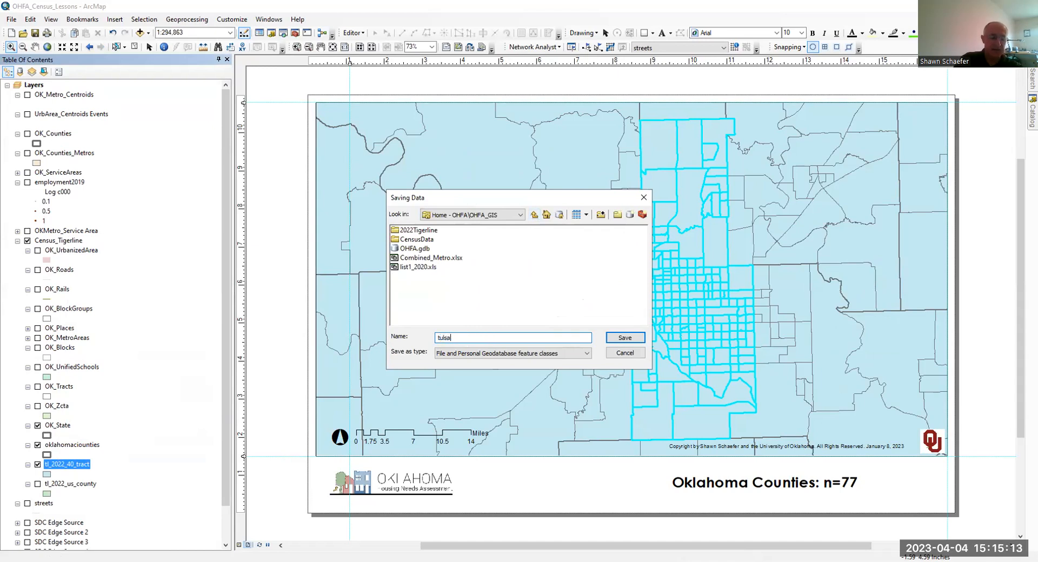
type("tractsacs")
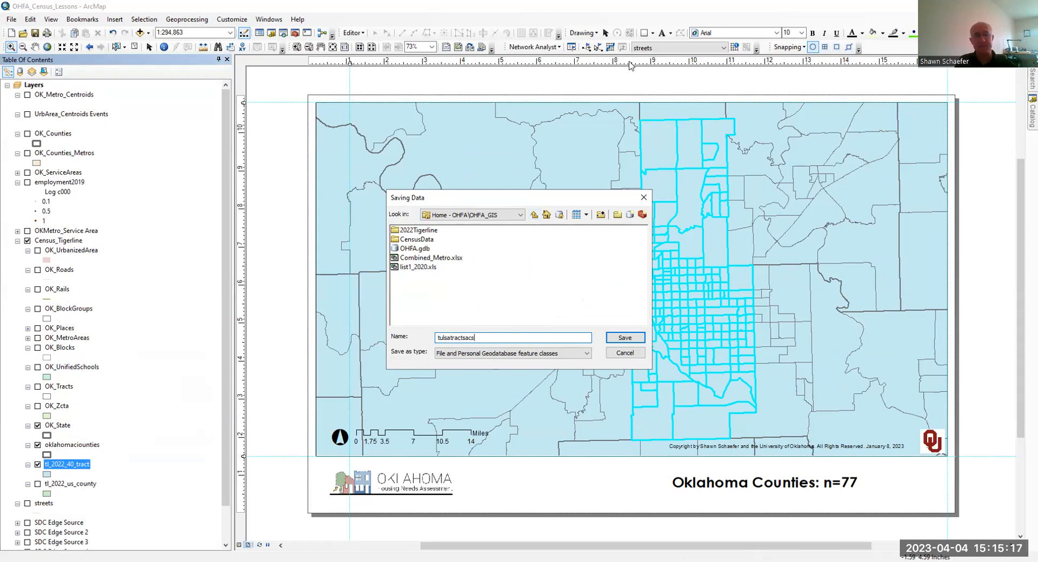
left_click(631, 338)
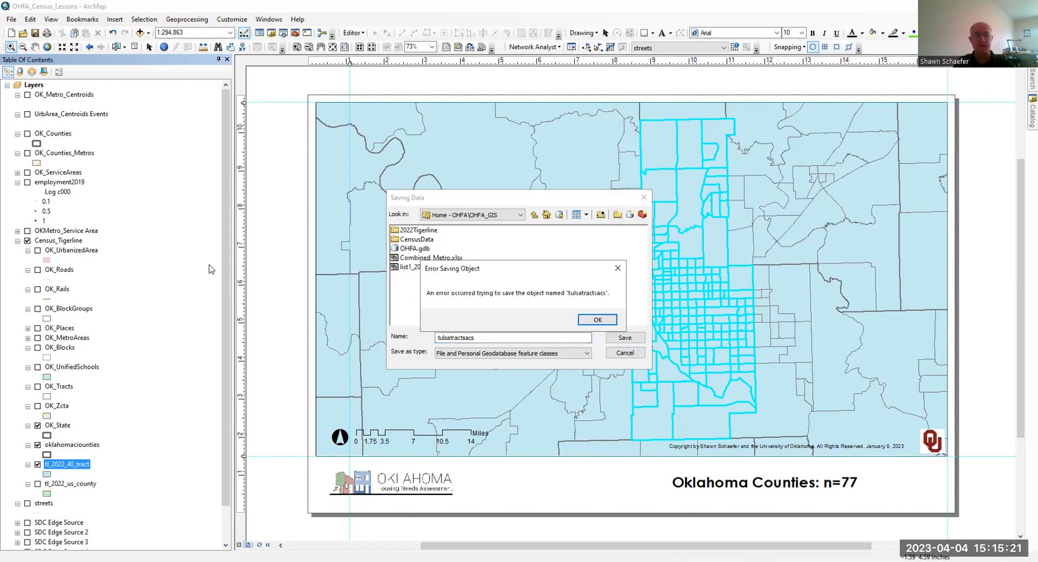
left_click(589, 321)
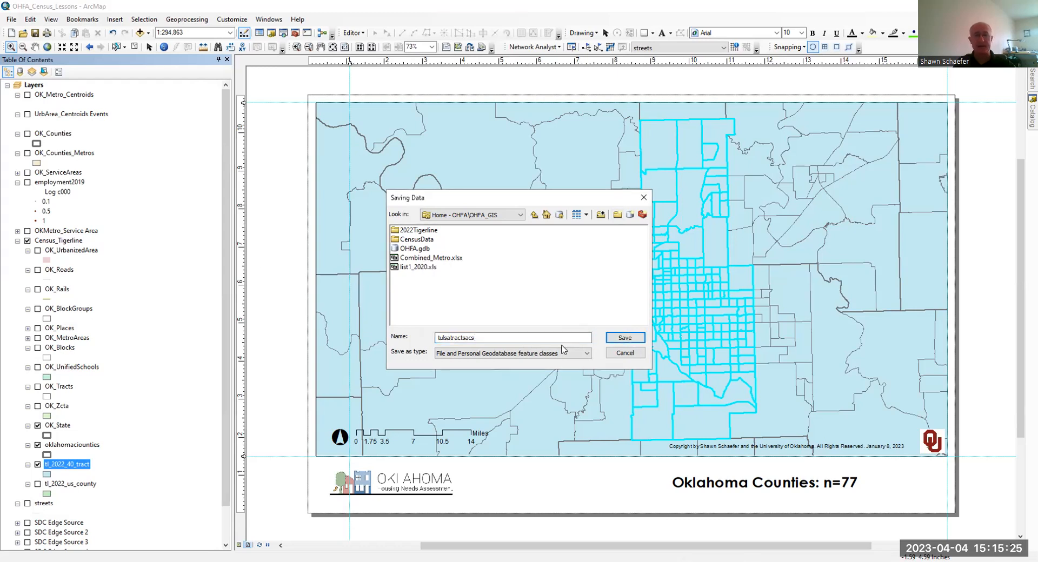
- Change the output type to Shapefile and export the selected tracts as tulsatractsacs.shp
left_click(565, 353)
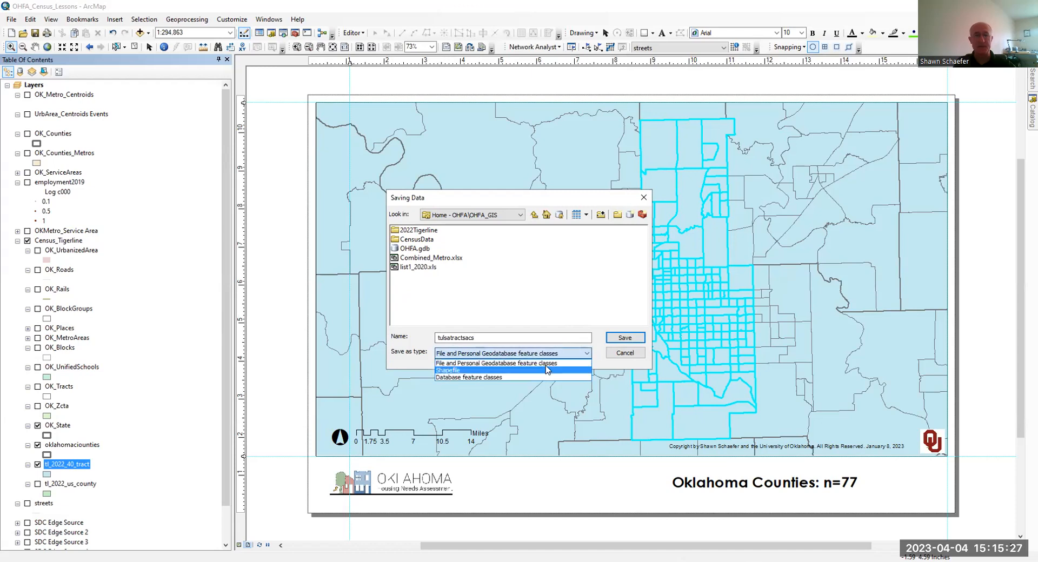
left_click(548, 371)
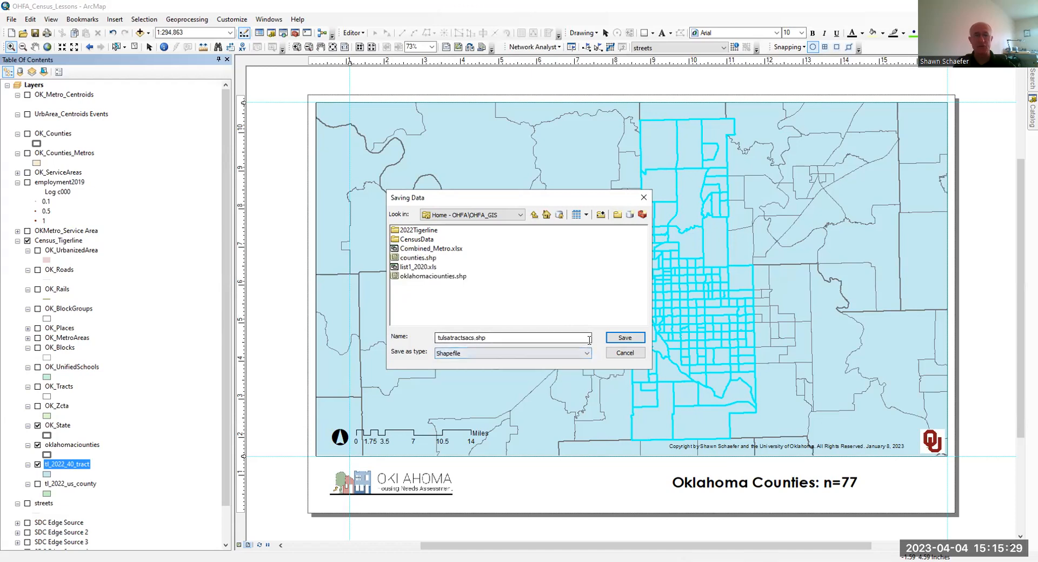
left_click(625, 338)
left_click(548, 359)
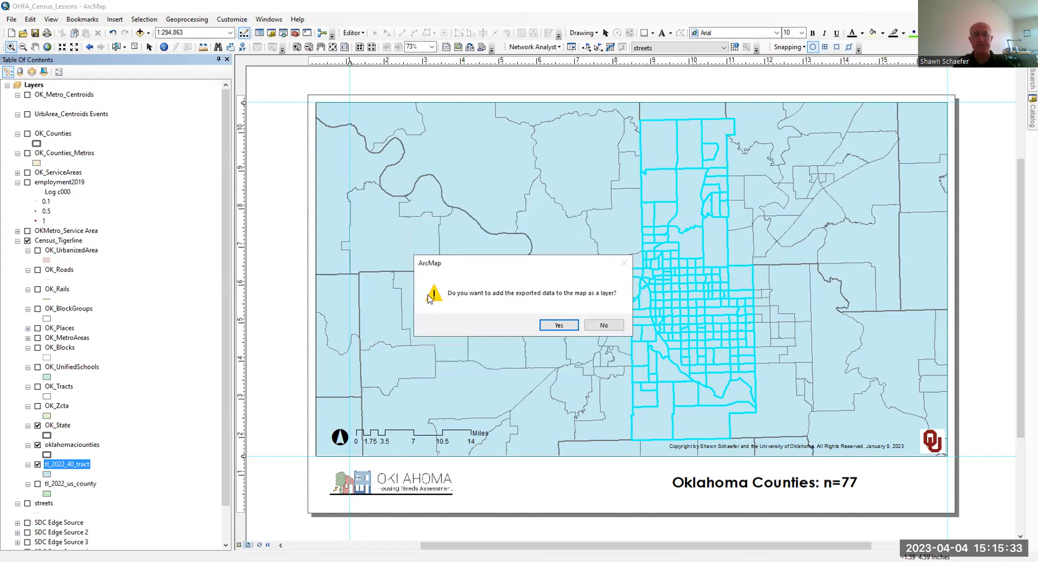
- Add the exported tracts to the map as a layer and clear the selected features
left_click(558, 326)
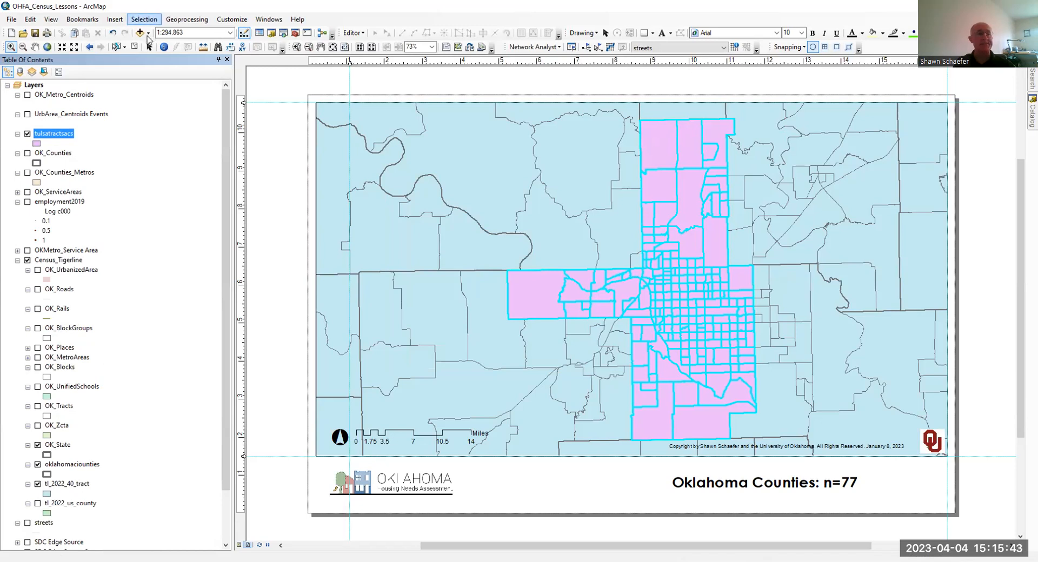
left_click(144, 20)
left_click(160, 105)
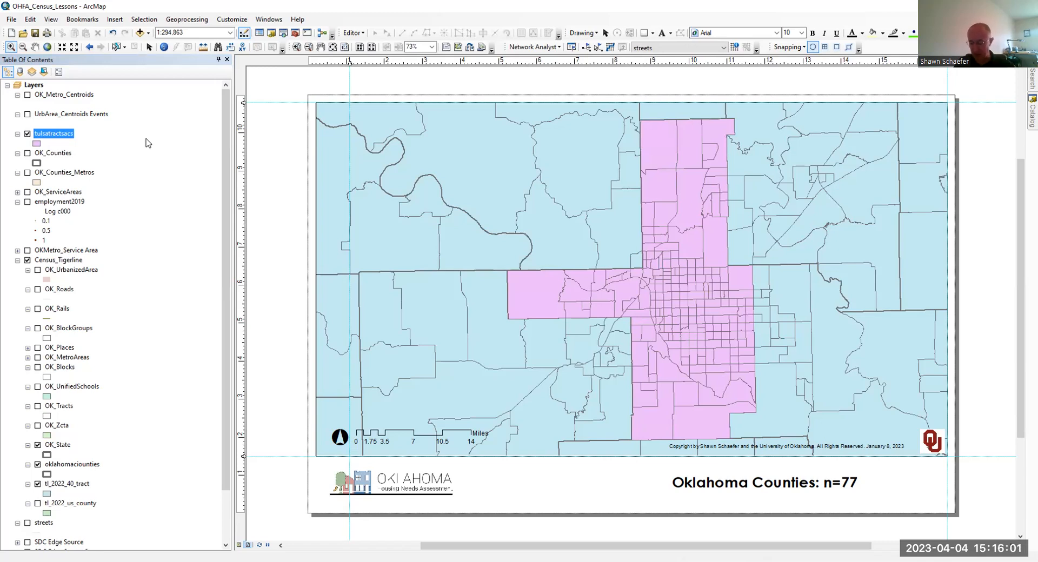
- Open the attribute table of tulsatractsacs and widen its window to show every field
right_click(60, 136)
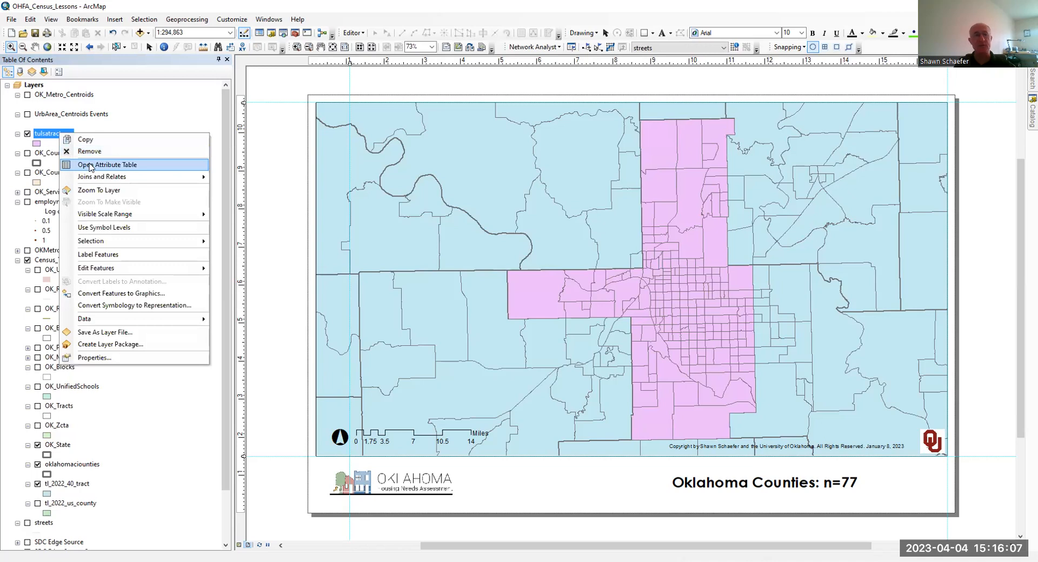
left_click(90, 167)
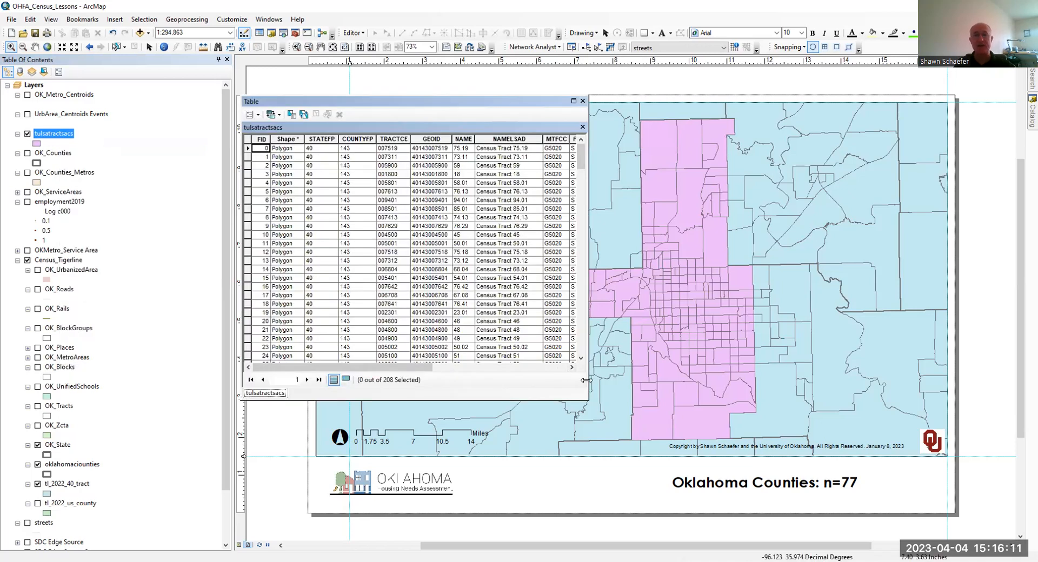
left_click_drag(586, 380, 876, 381)
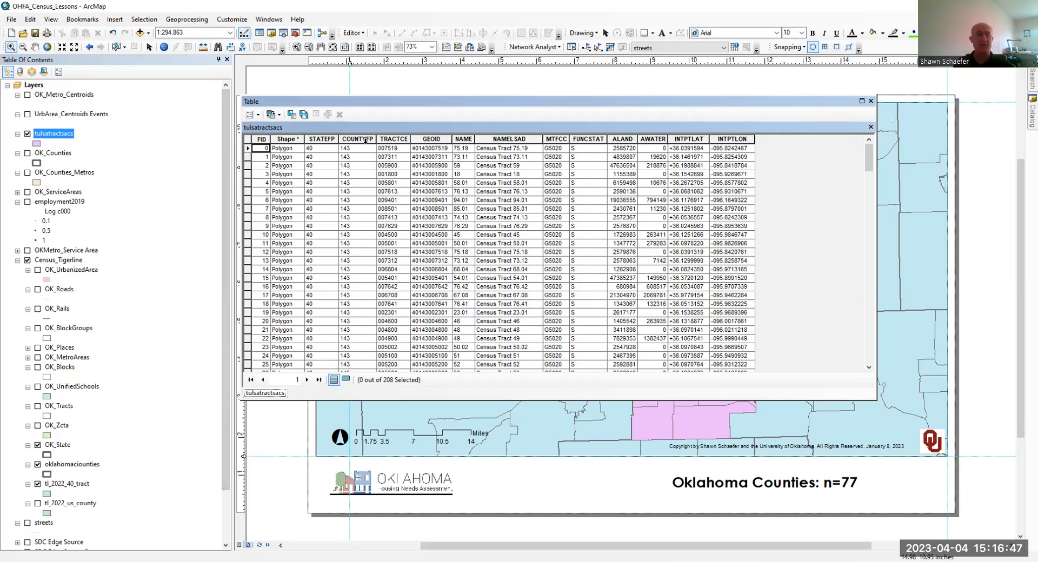
- Inspect the GEOID field's properties for its data type and length, and close the attribute table
left_click(432, 139)
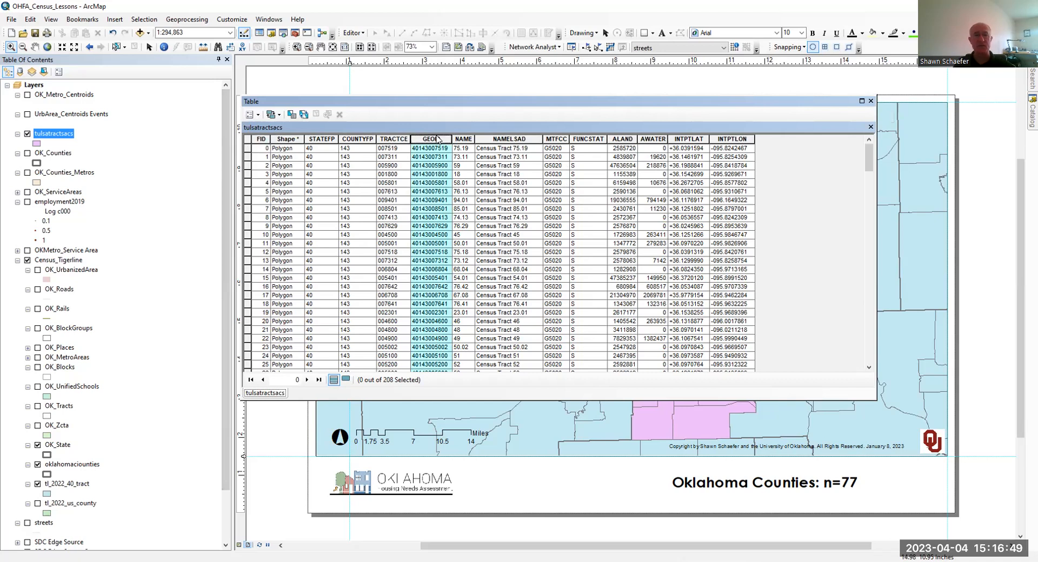
right_click(433, 141)
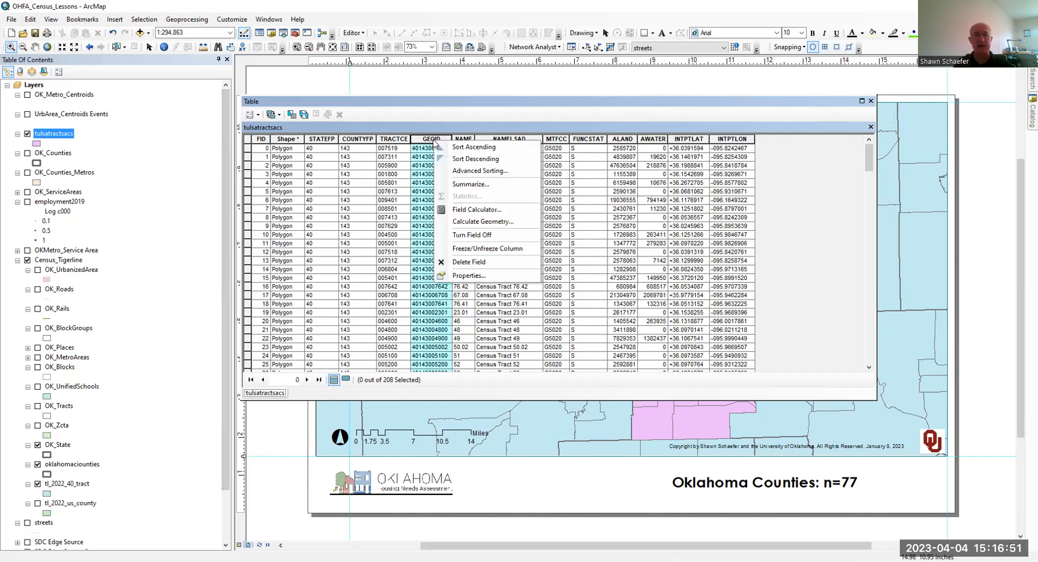
left_click(459, 274)
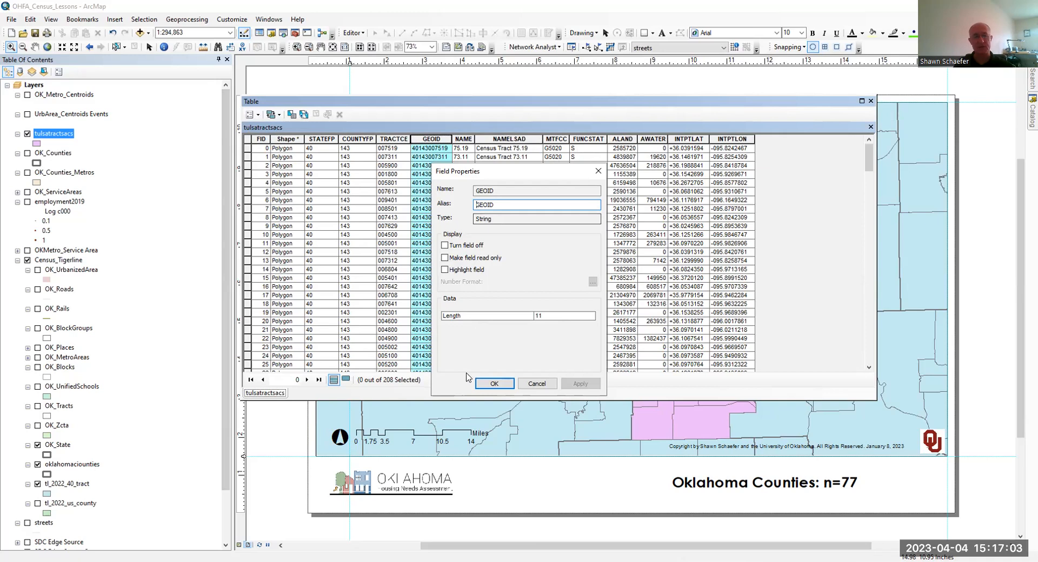
left_click(487, 384)
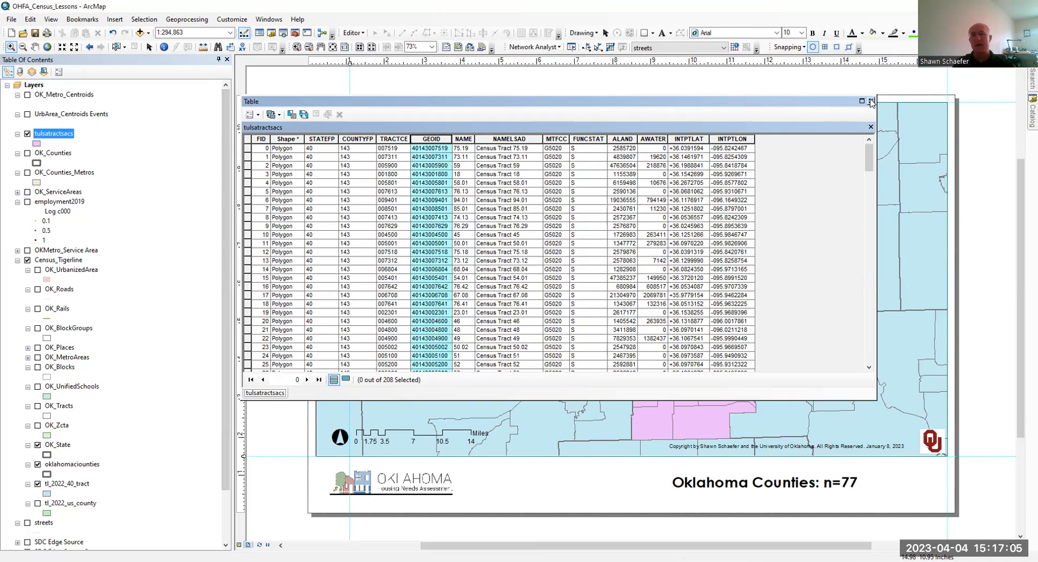
left_click(871, 101)
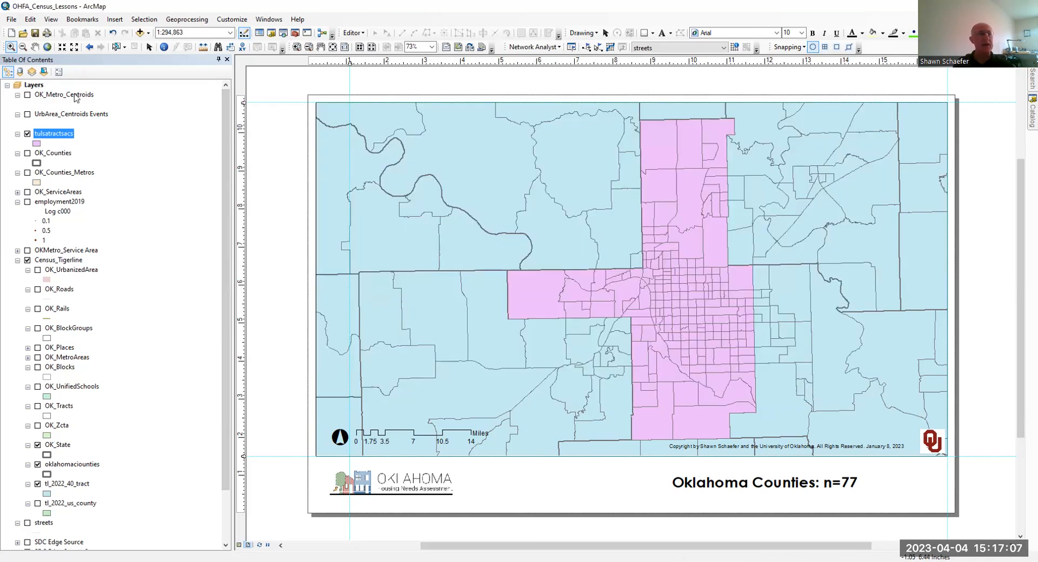
- Save the OHFA_Census_Lessons map document
left_click(11, 19)
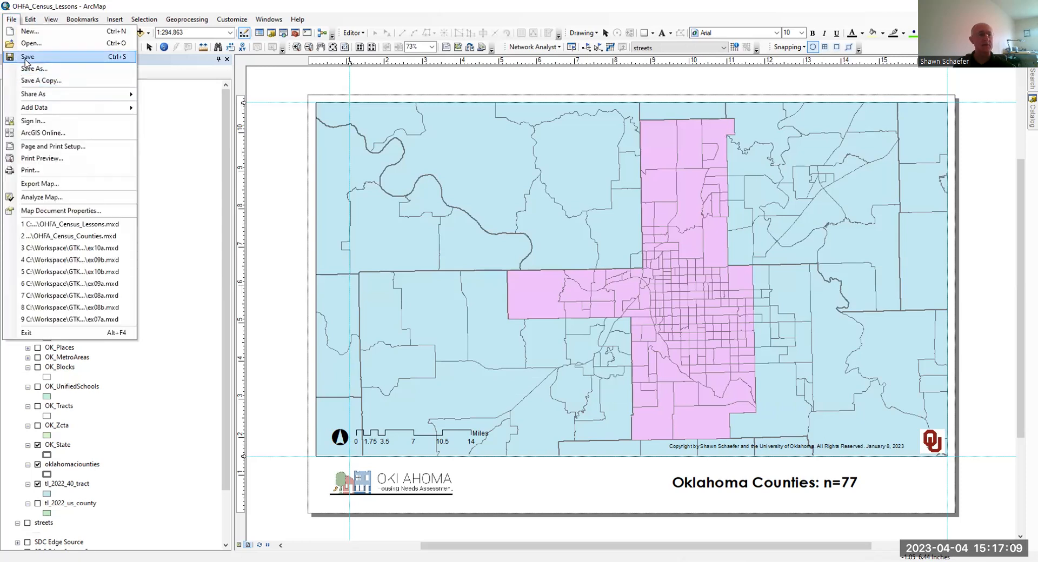
left_click(27, 57)
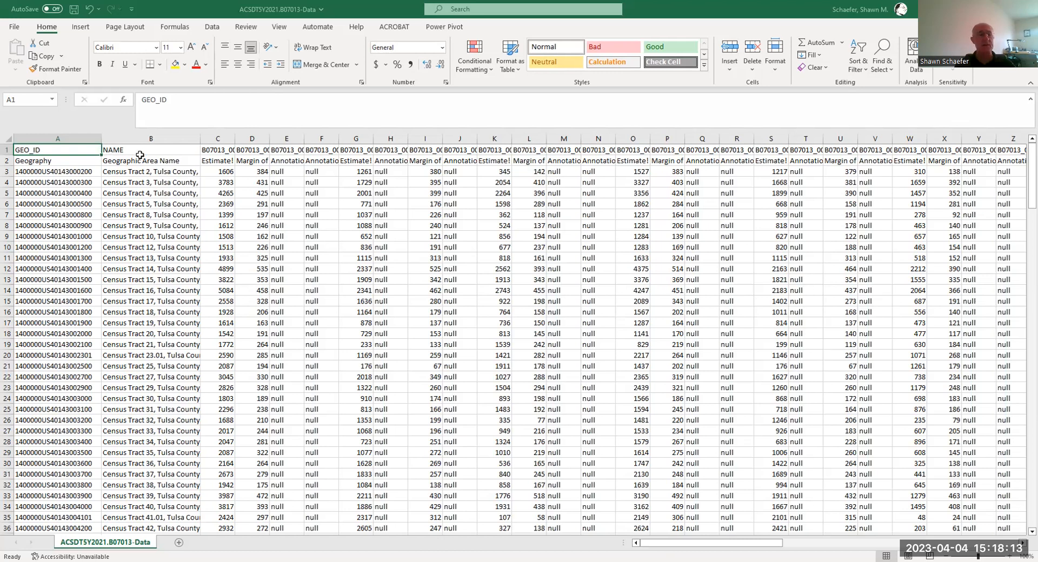
- Switch to the ACSDT5Y2021.B07013-Data workbook in Excel and delete row 2, the descriptive header row beginning with Geography
left_click(8, 161)
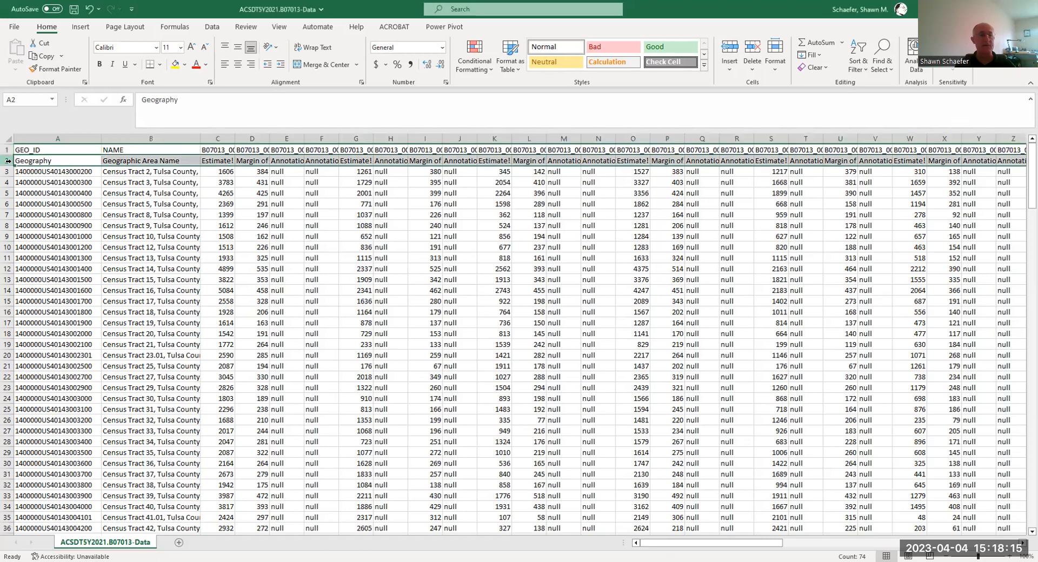
right_click(8, 161)
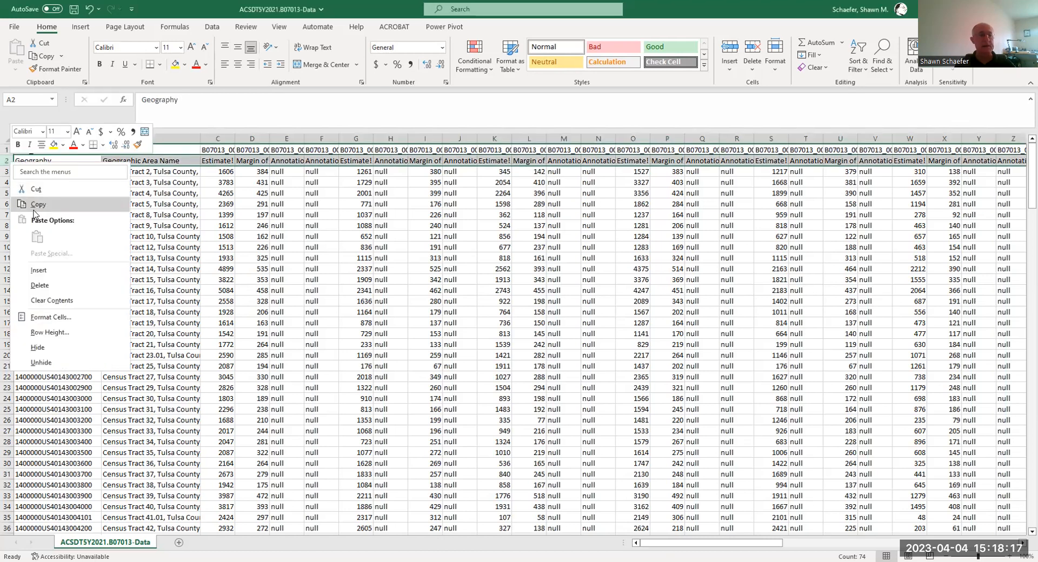
left_click(45, 286)
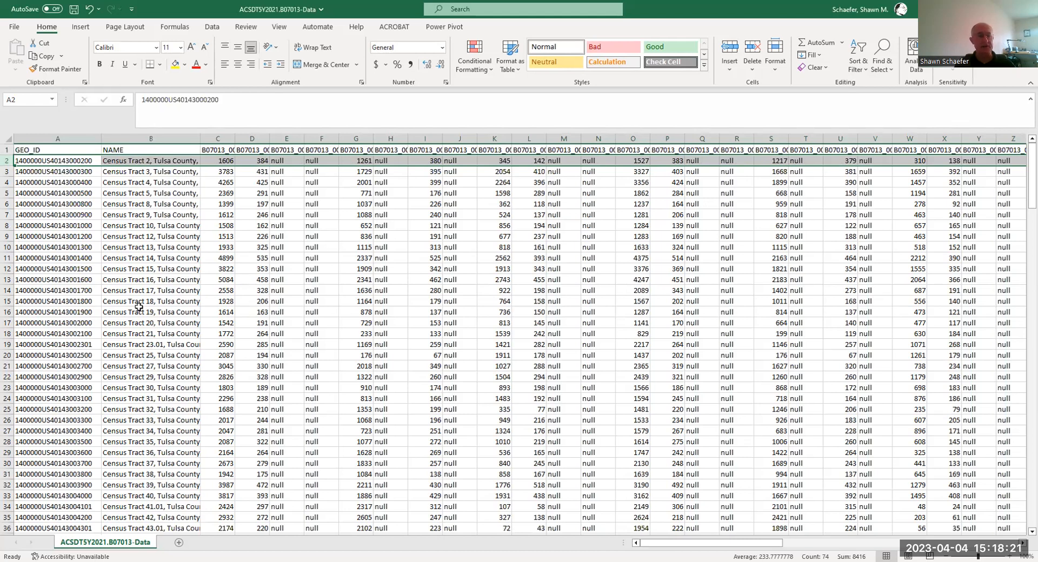
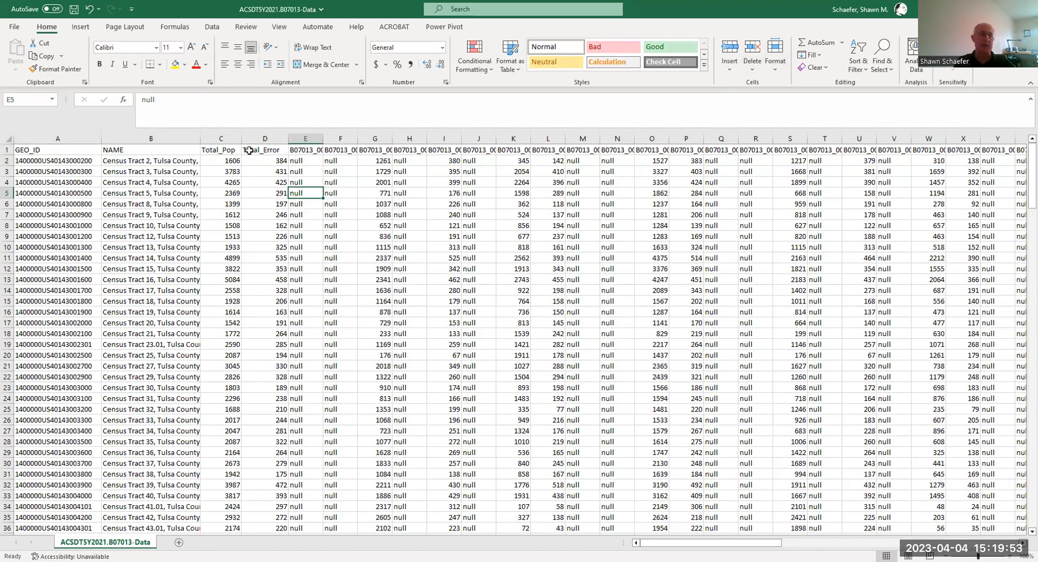
- Insert a blank column before the NAME column and give it the header GEOID_Short
left_click(61, 160)
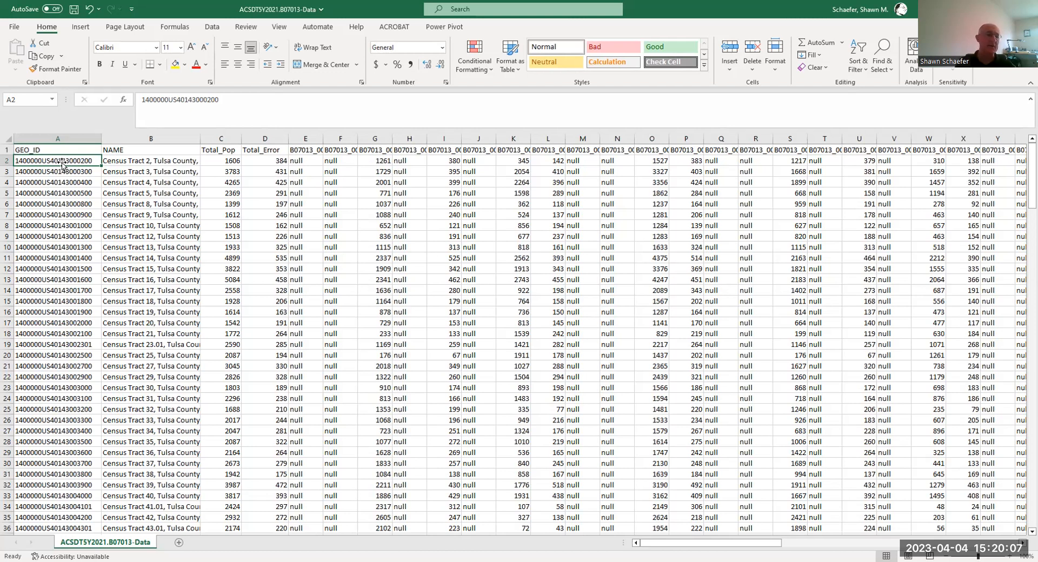
left_click(122, 139)
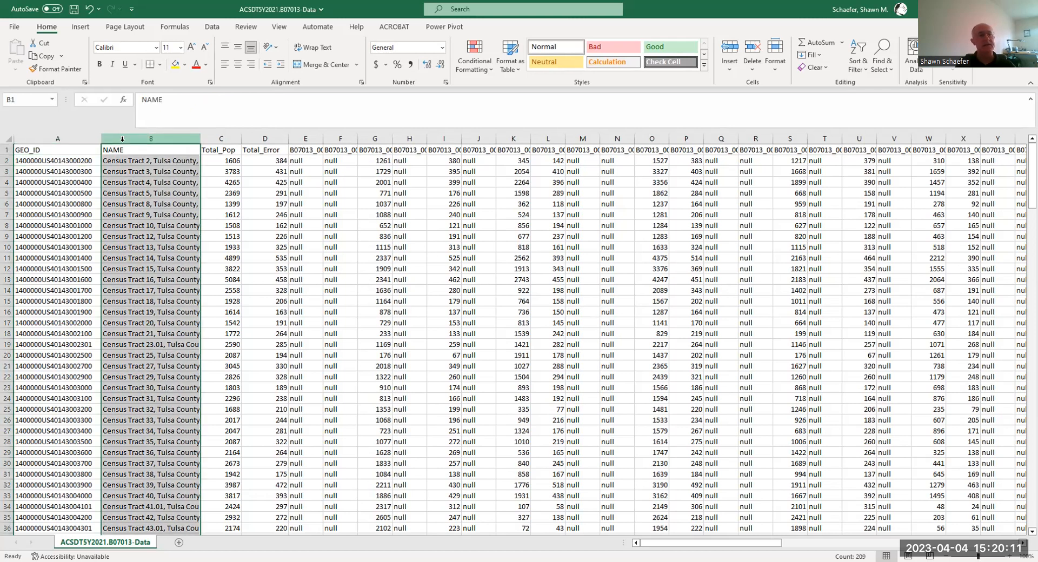
right_click(125, 143)
left_click(162, 249)
left_click(142, 151)
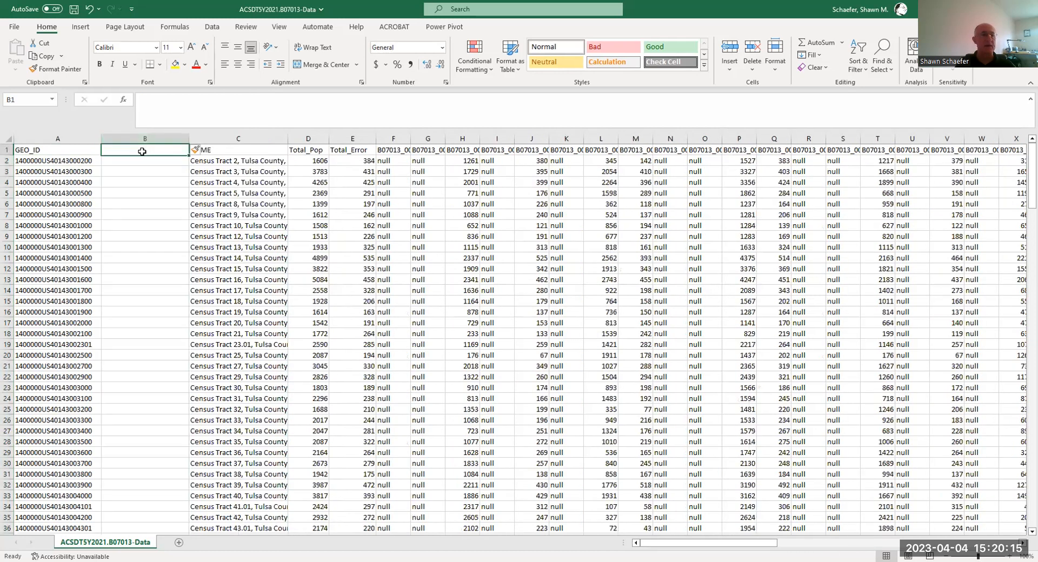
type("G")
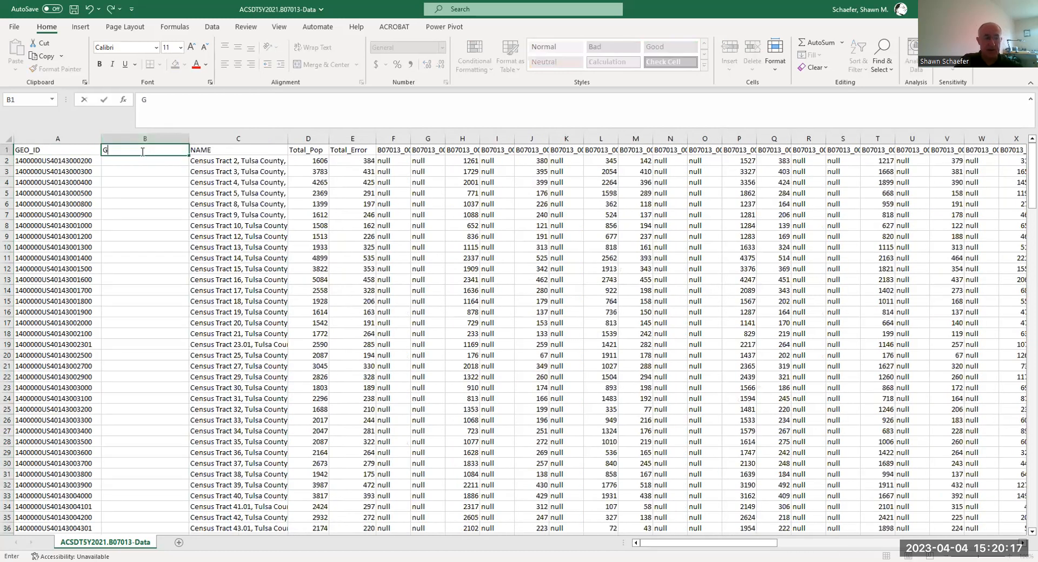
type("EOID")
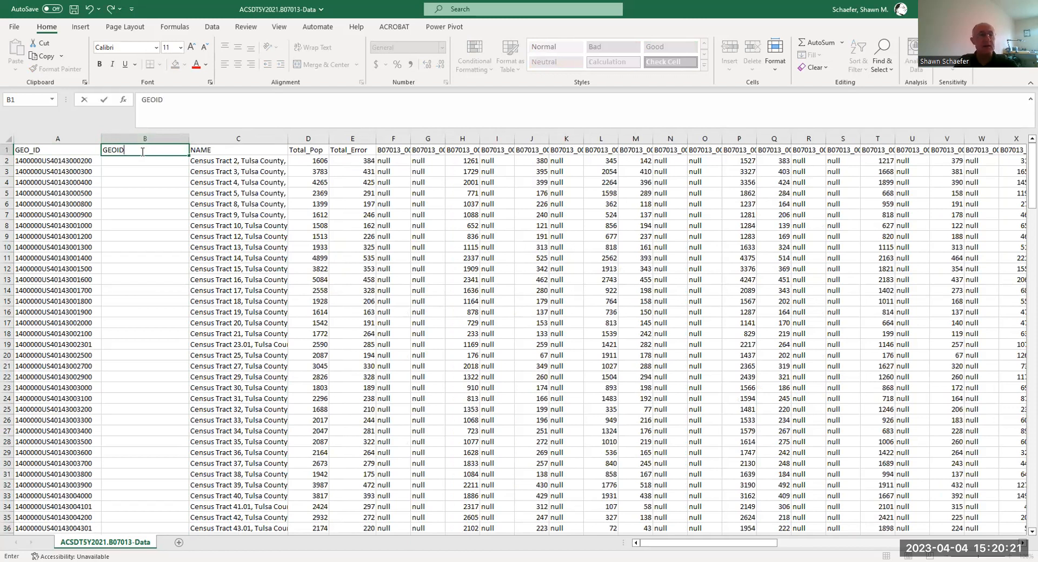
type("_Short")
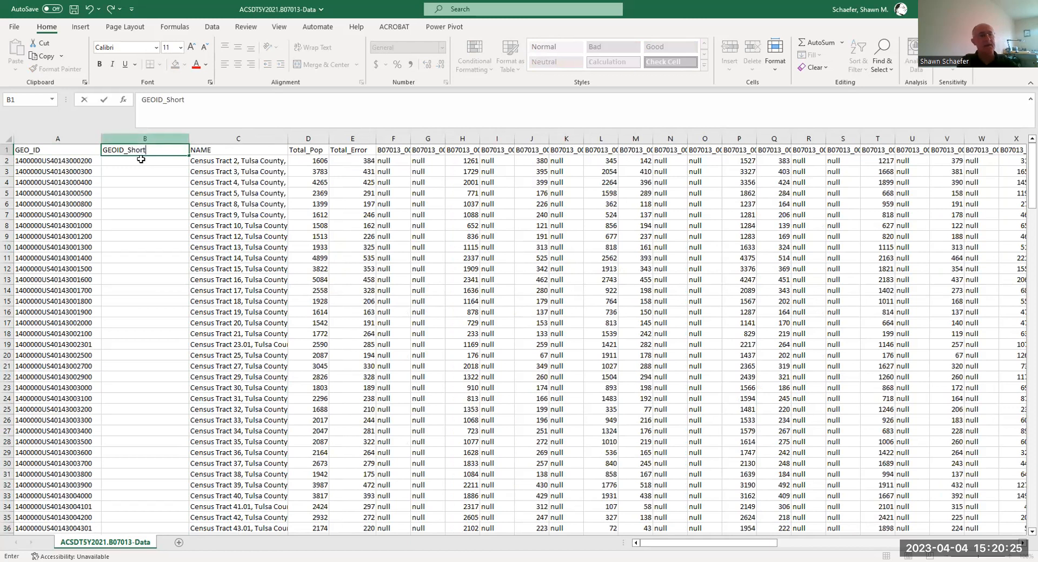
key("Return")
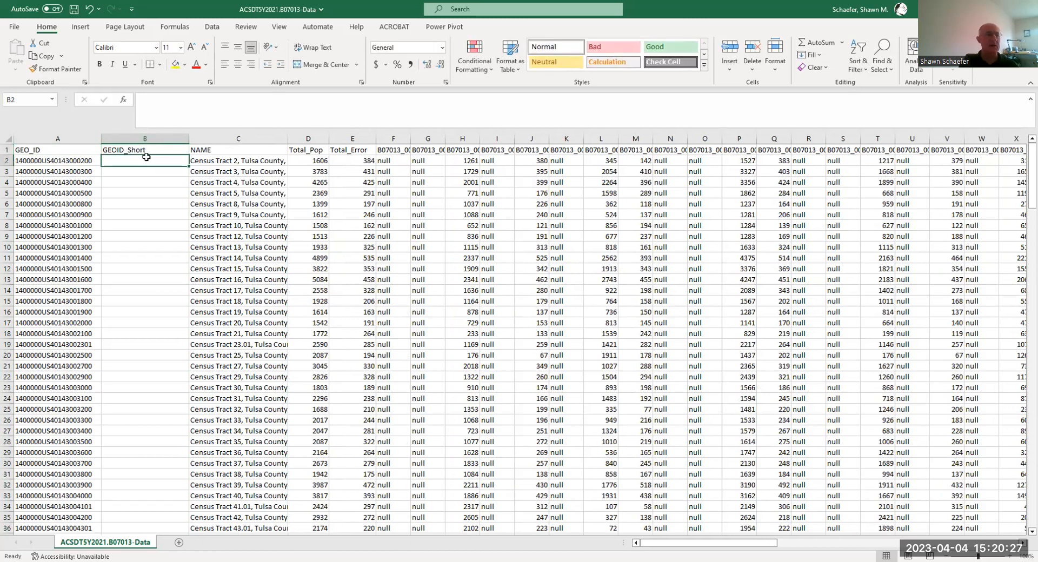
- Insert the RIGHT text function in cell B2 to extract the last 11 characters of A2
left_click(123, 100)
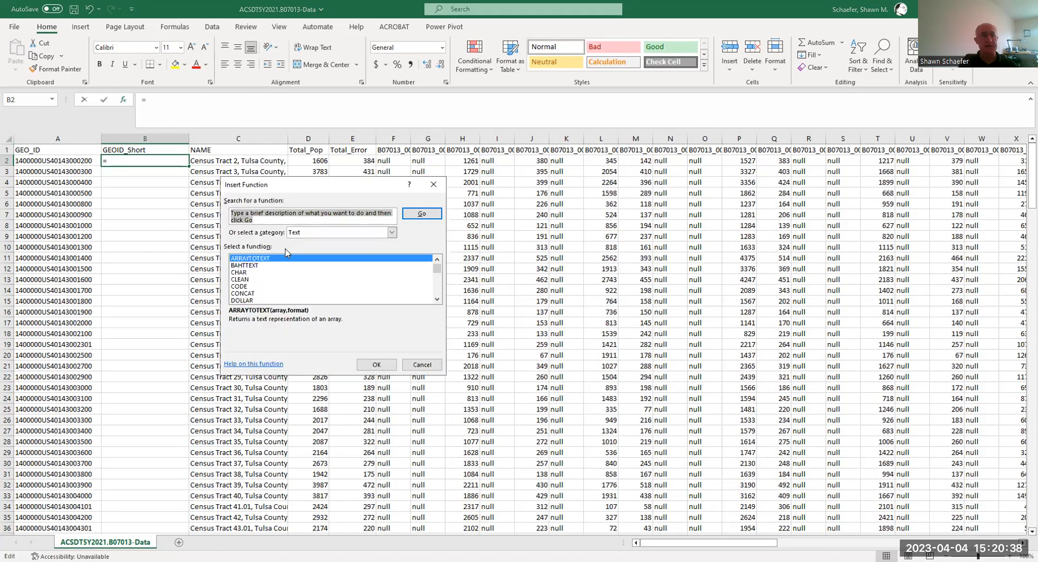
left_click(325, 234)
left_click(323, 232)
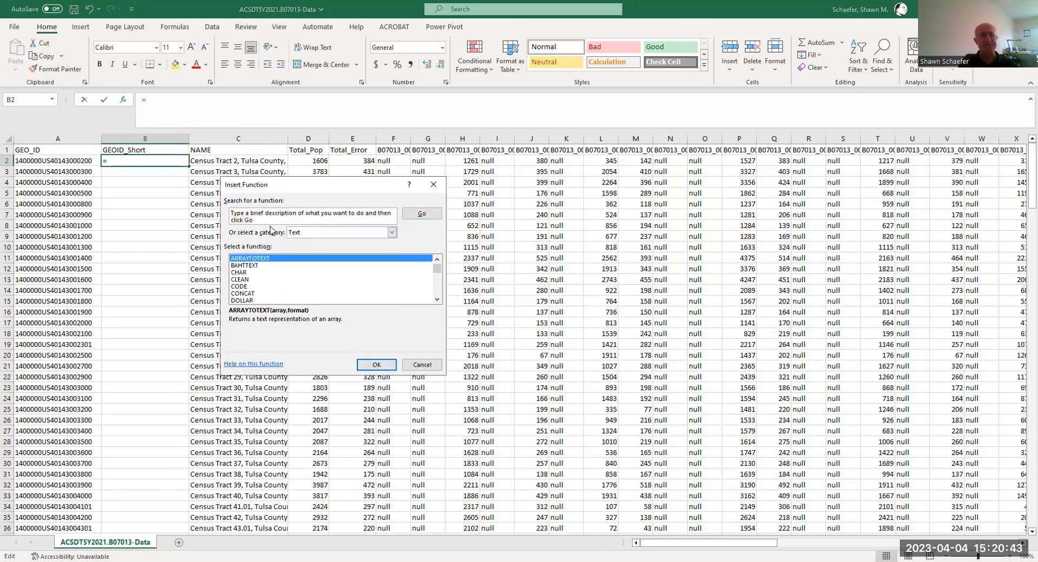
scroll(260, 273, "down", 5)
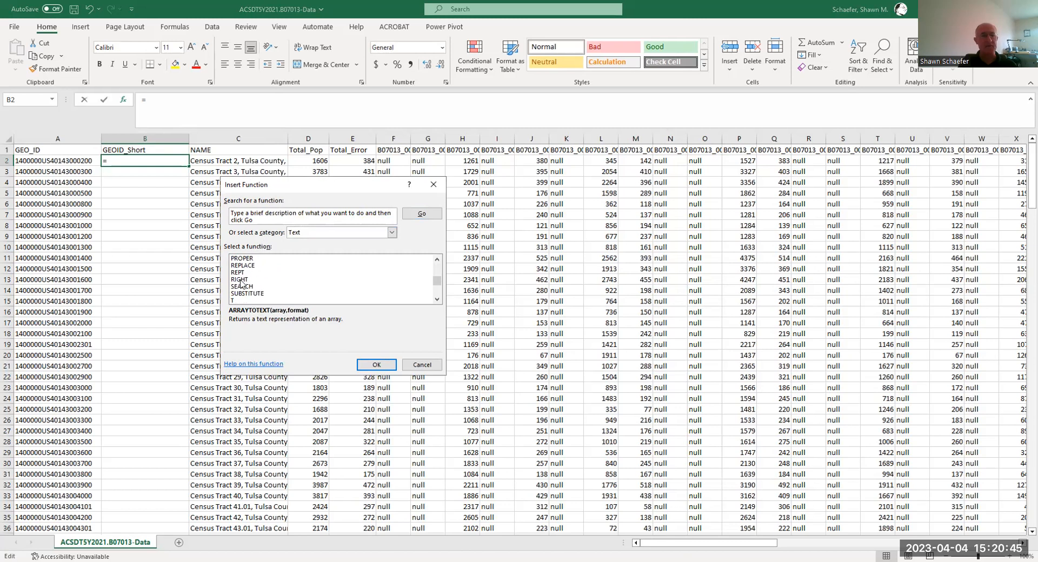
left_click(240, 280)
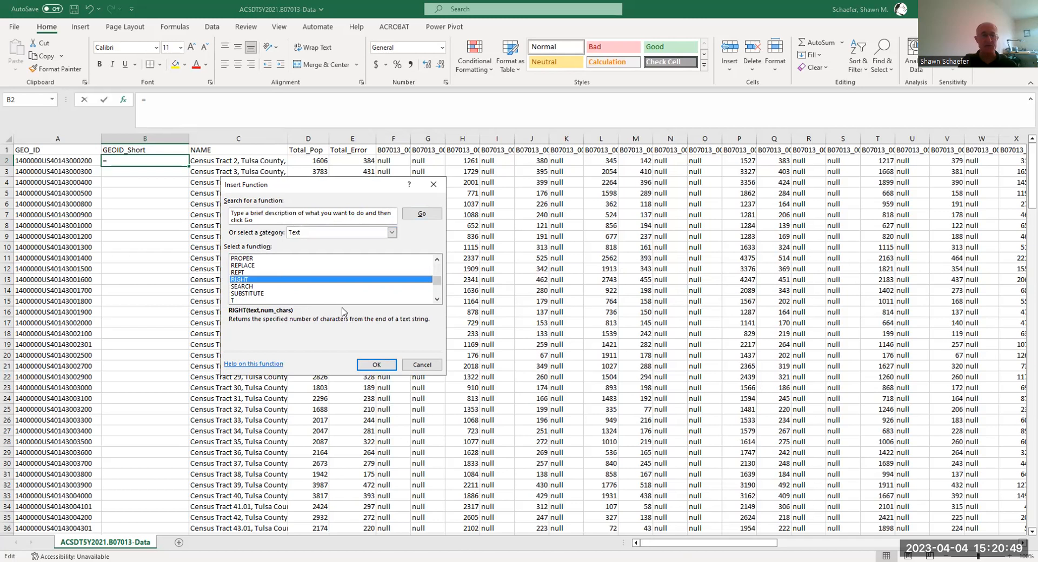
left_click(377, 366)
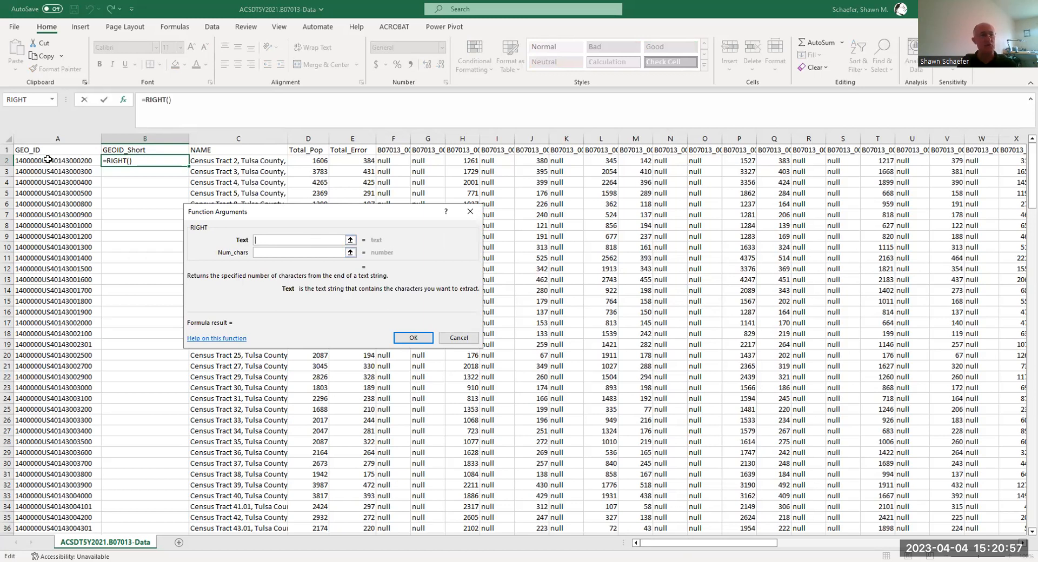
type("a2")
left_click(278, 252)
type("11")
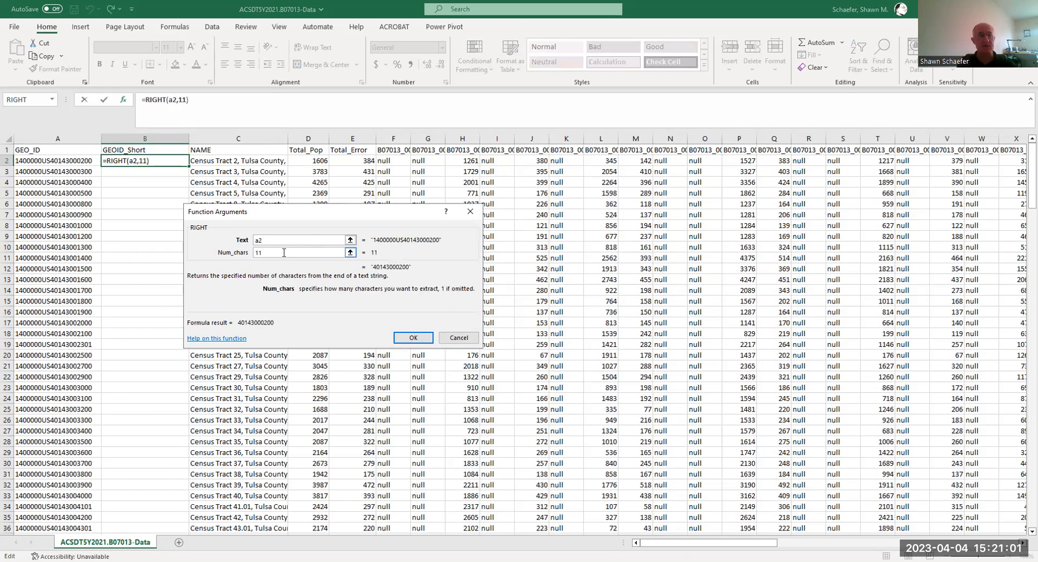
left_click(413, 337)
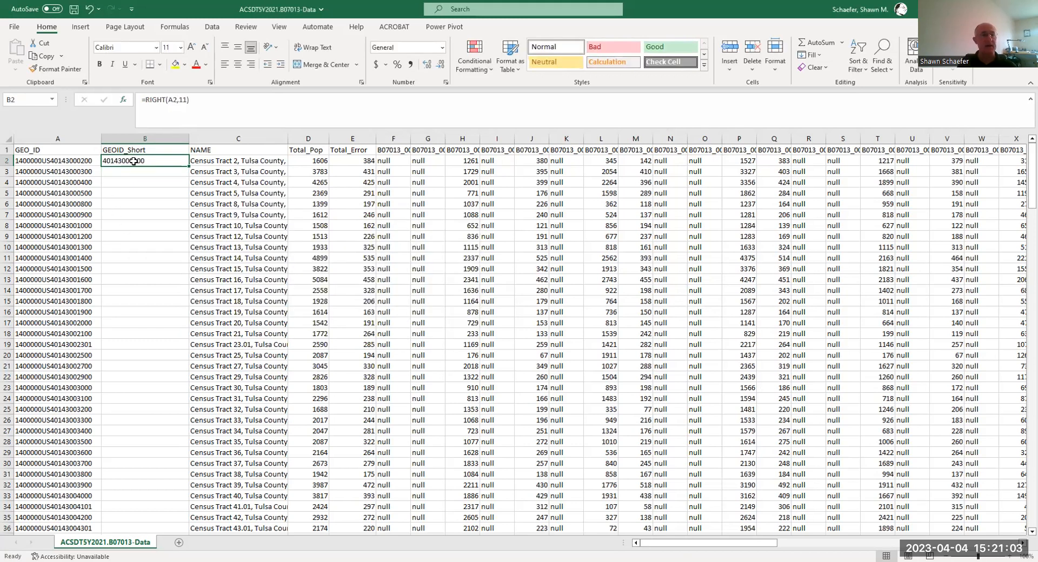
- Format cell B2 with Right (Indent) horizontal alignment and the Text number category
right_click(133, 161)
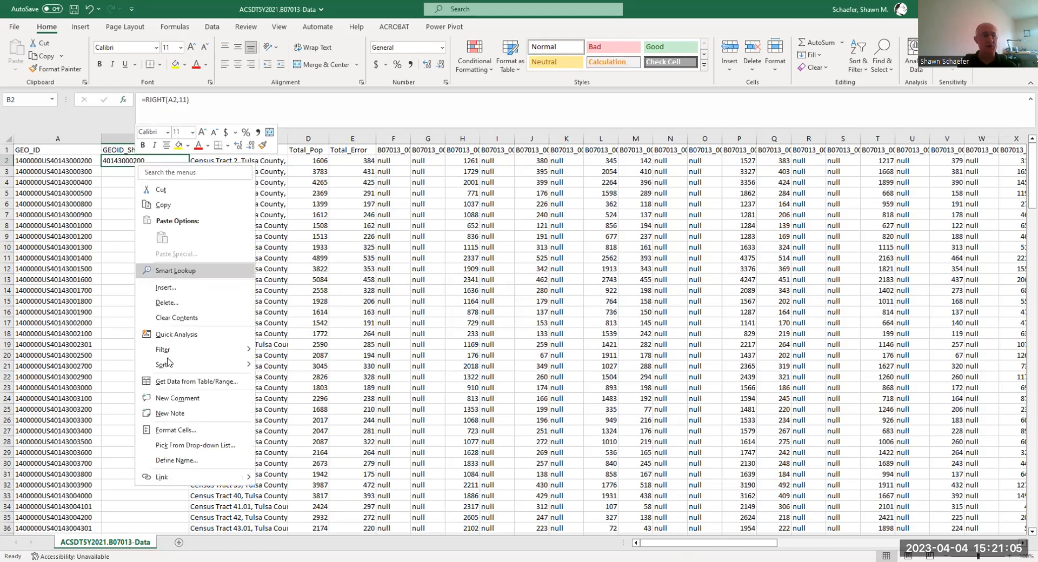
left_click(171, 431)
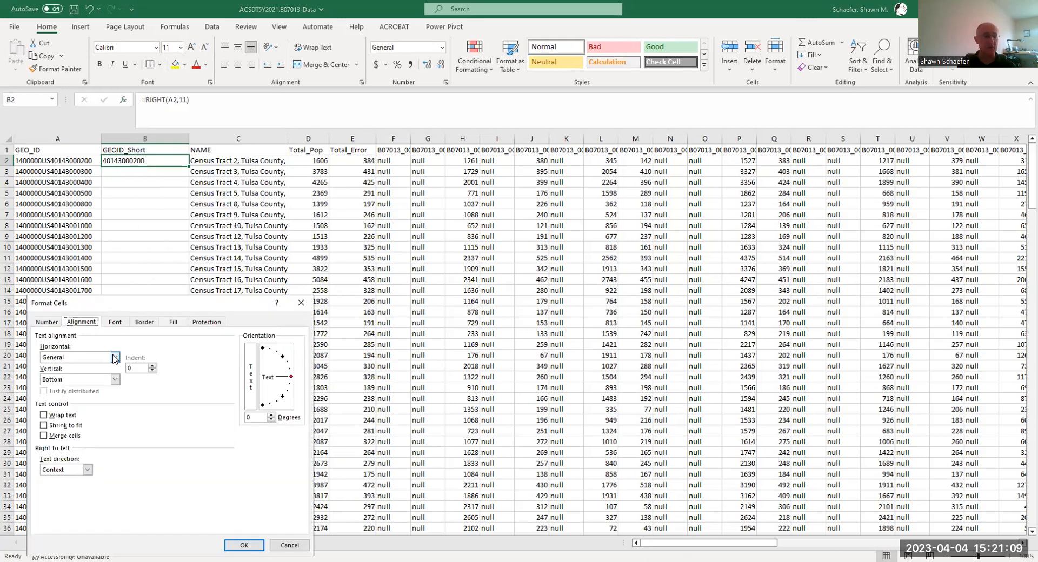
left_click(114, 358)
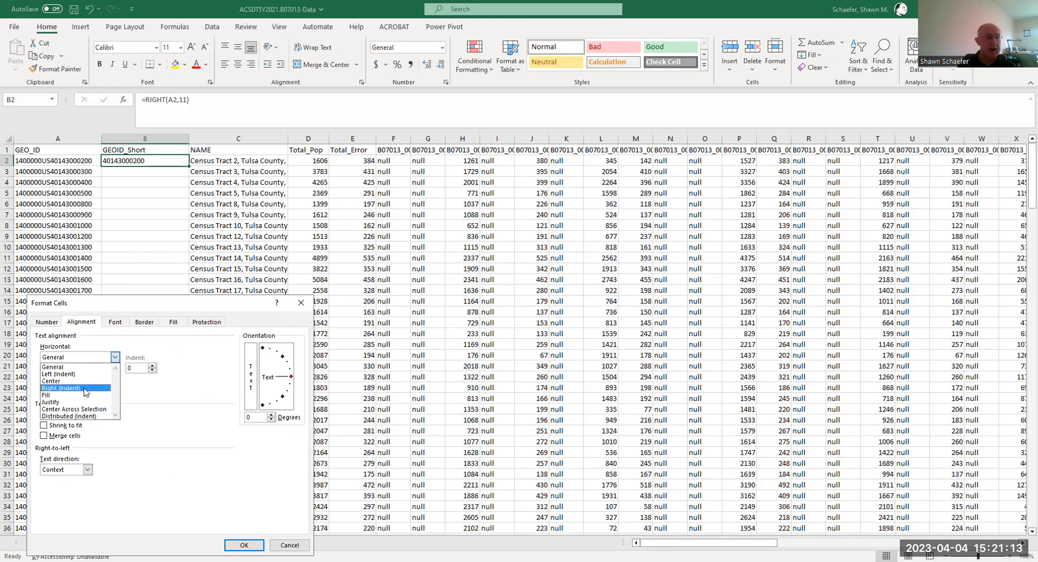
left_click(84, 389)
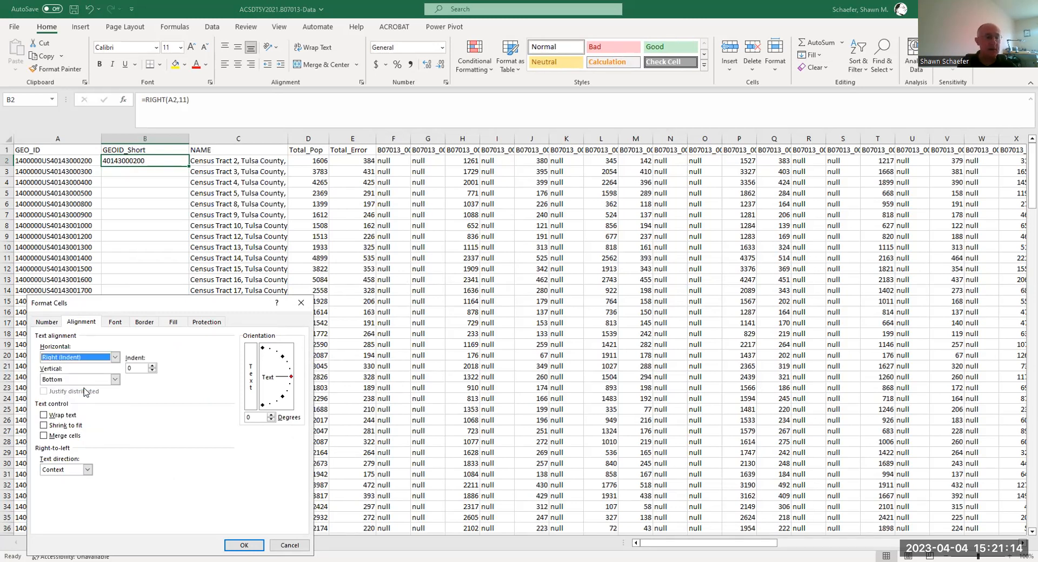
left_click(46, 323)
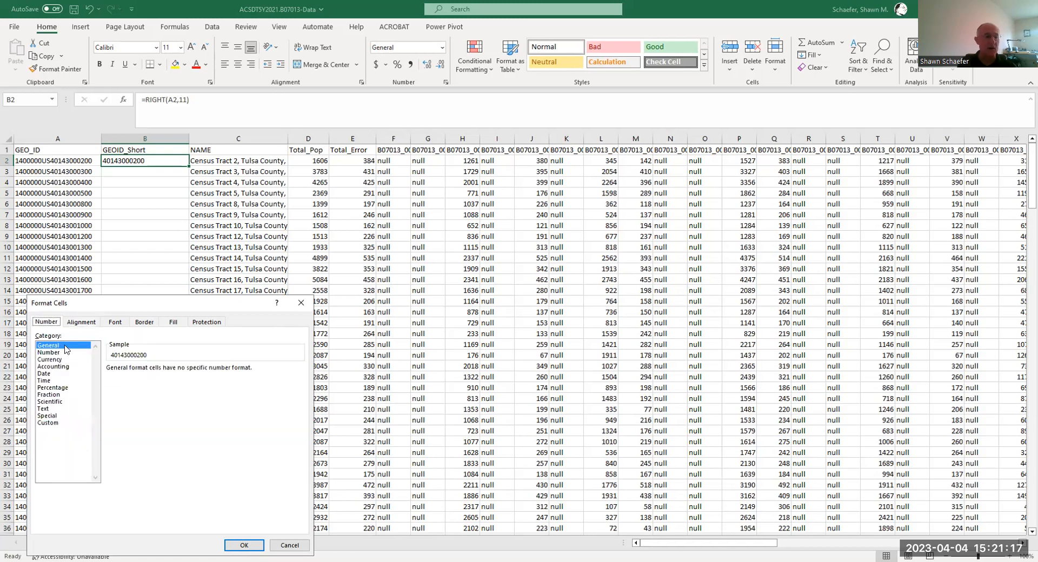
left_click(43, 409)
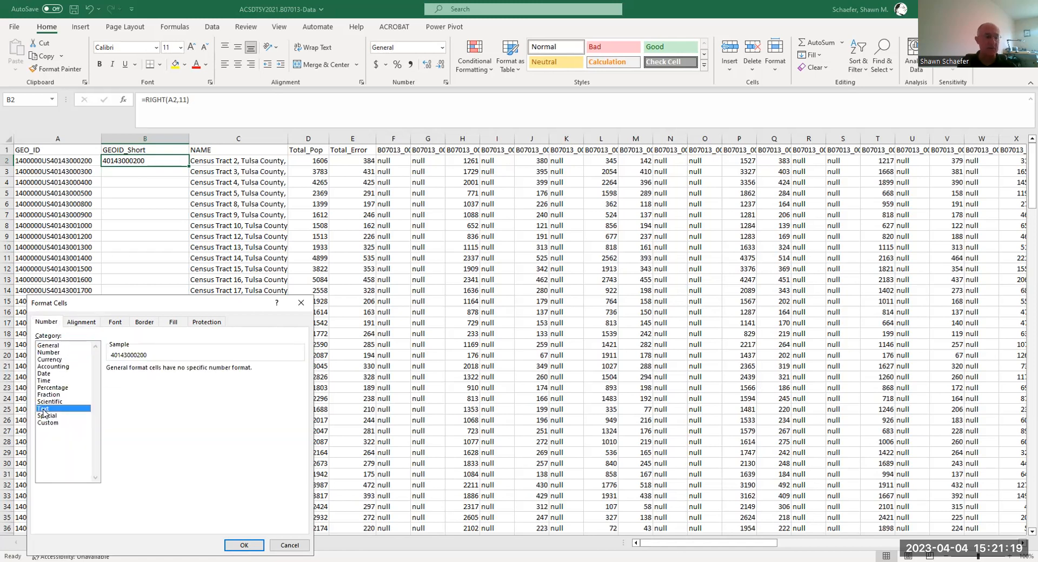
left_click(244, 545)
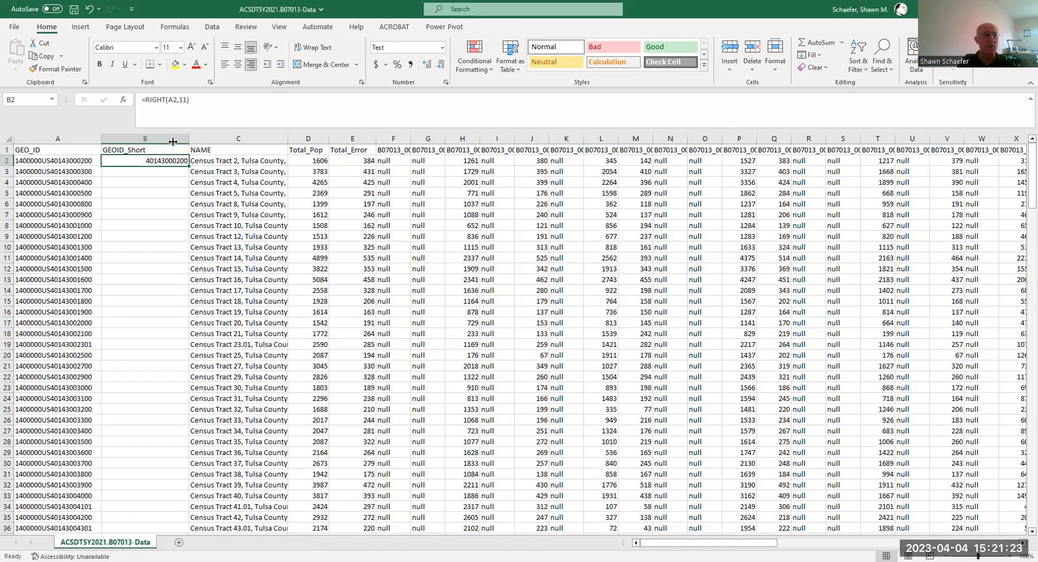
- Narrow the GEOID_Short column slightly and copy the B2 formula down through B3:B209, checking the filled rows
left_click_drag(173, 141, 175, 141)
right_click(149, 161)
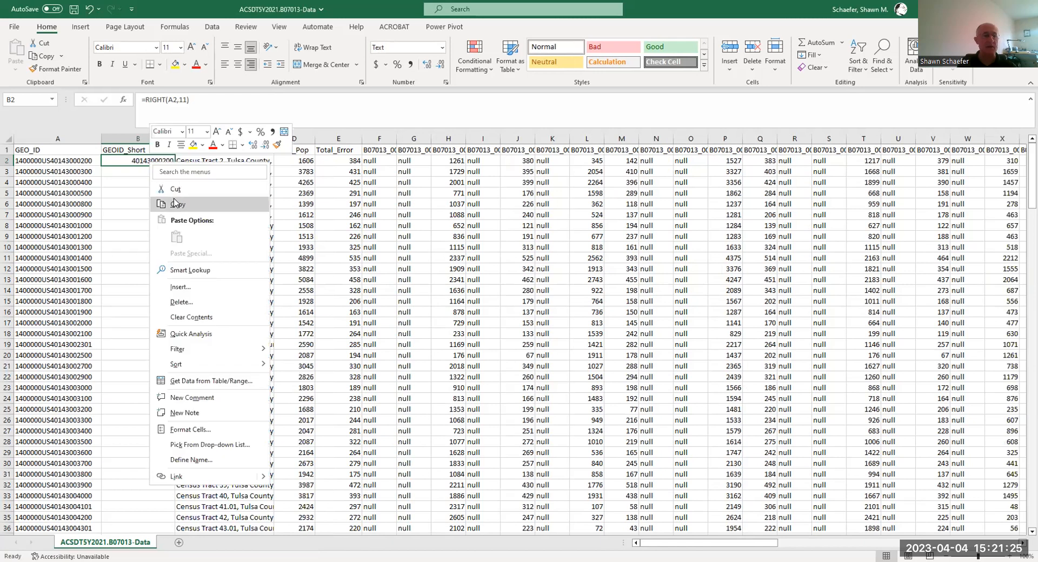
left_click(172, 201)
left_click(138, 170)
left_click_drag(138, 170, 135, 511)
right_click(135, 510)
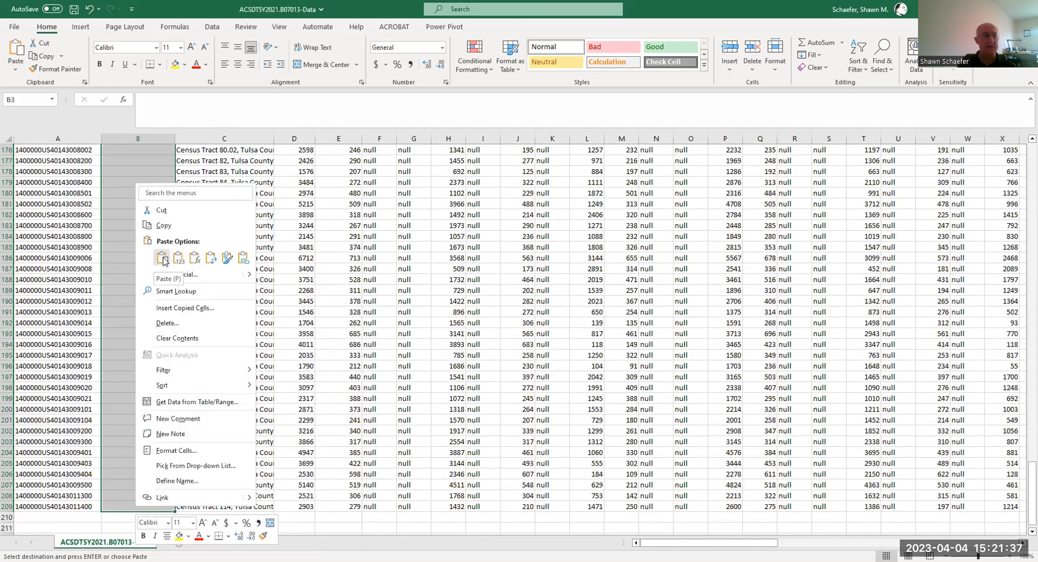
left_click(162, 259)
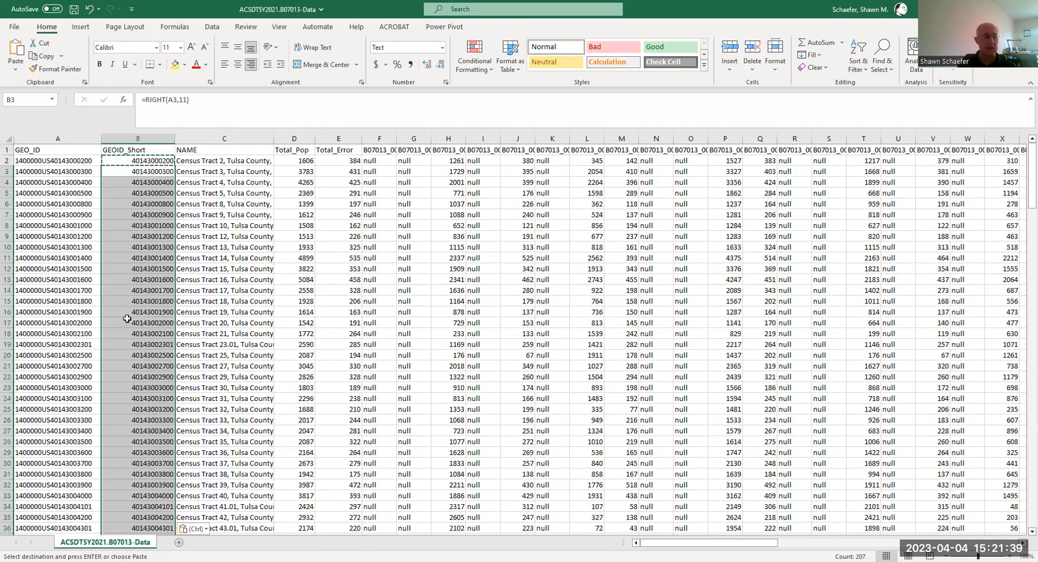
scroll(157, 323, "down", 3)
left_click(157, 322)
scroll(109, 365, "down", 6)
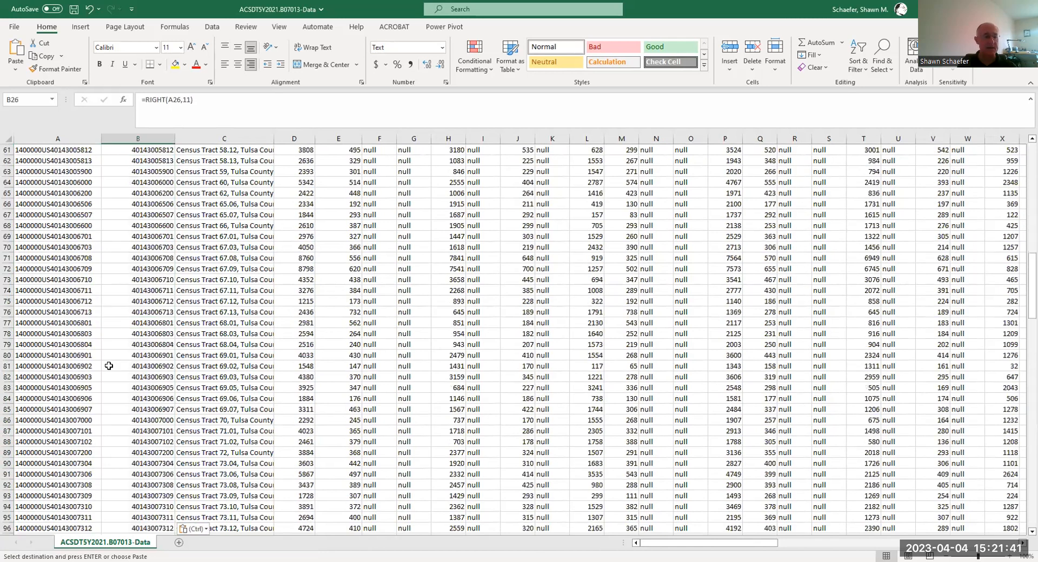
scroll(36, 190, "up", 9)
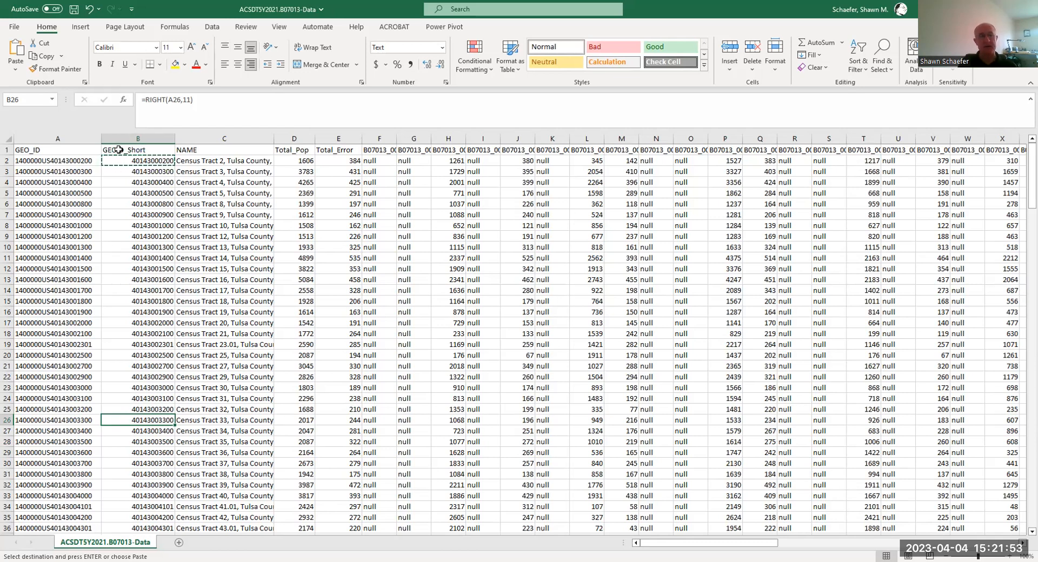
- Save the workbook as a comma-delimited CSV named ACS2022Data in the ACSDT5Y2021.B07013_2023-03-14T160138 folder
left_click(10, 26)
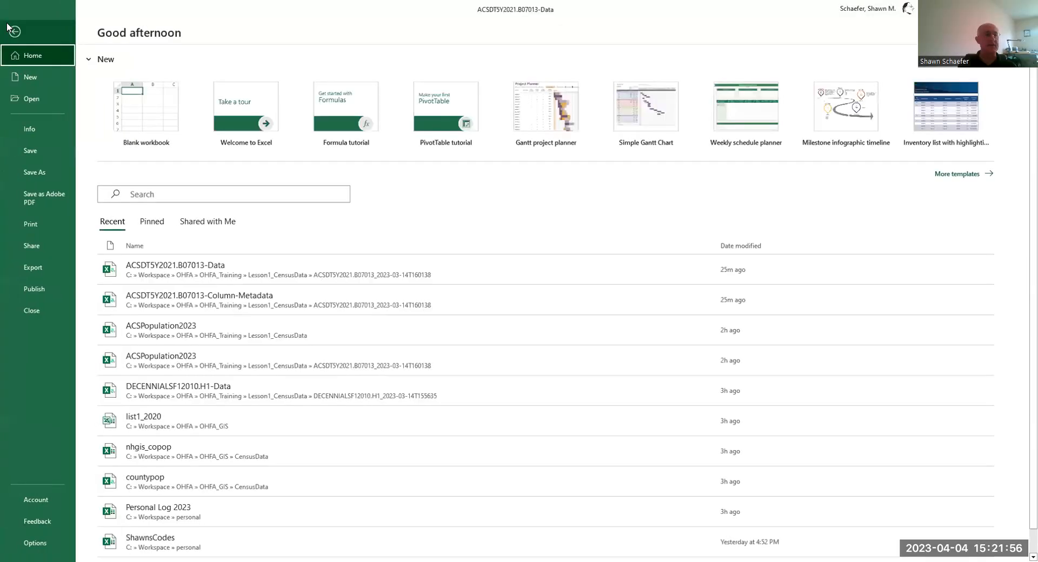
left_click(28, 171)
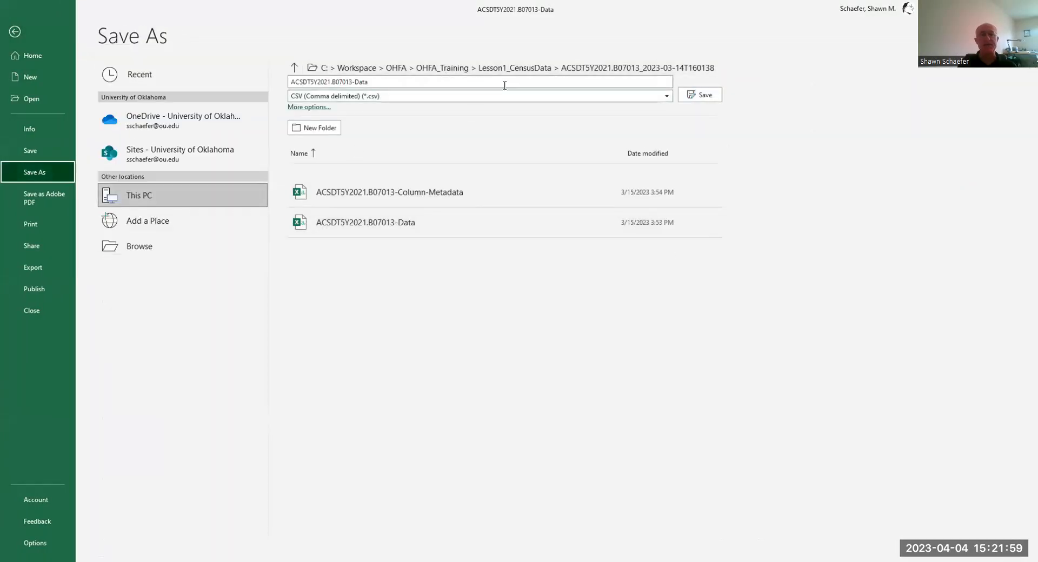
left_click(133, 248)
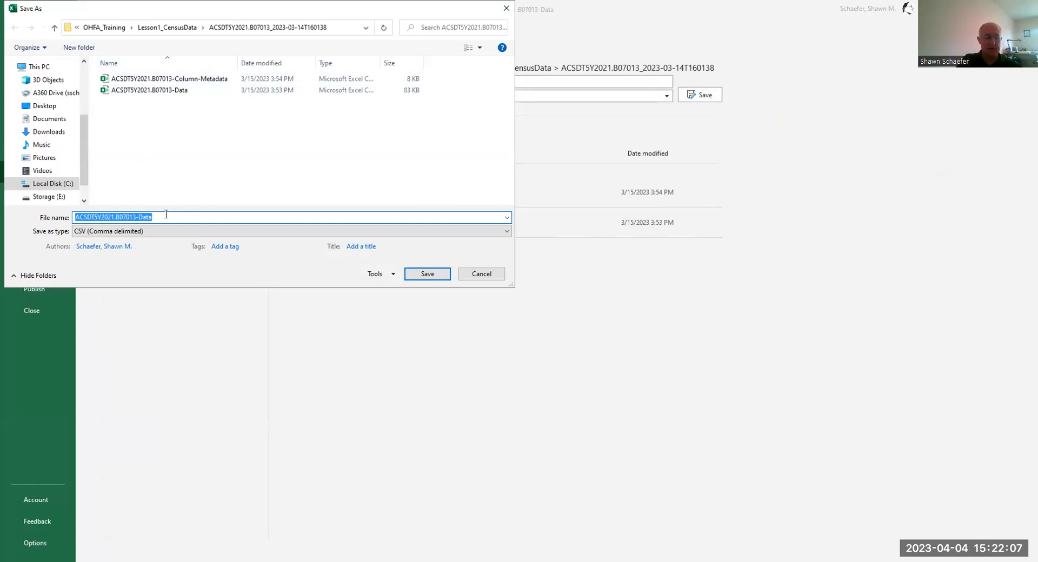
type("ACS")
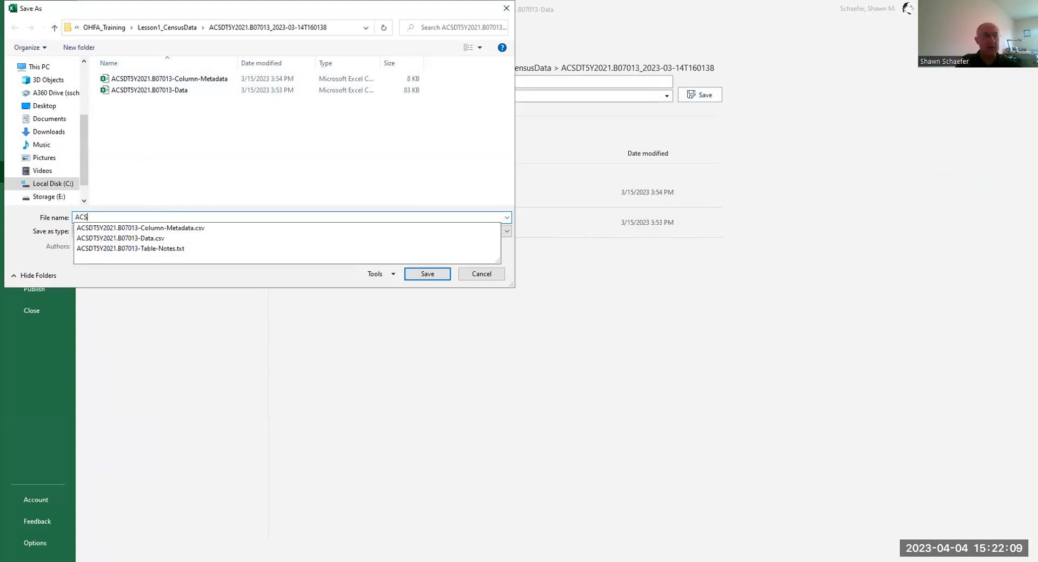
type("2022Data")
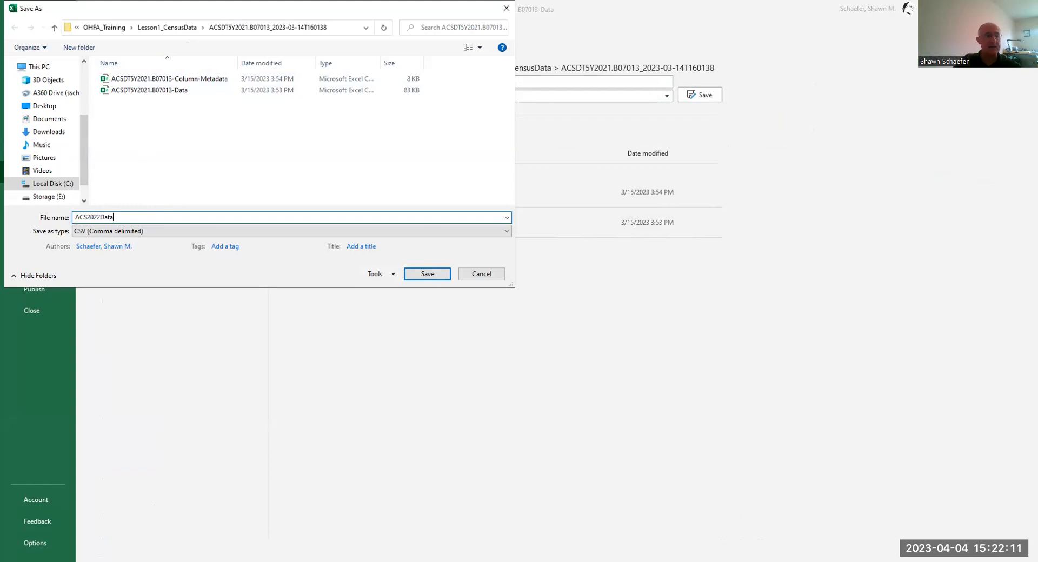
left_click(427, 273)
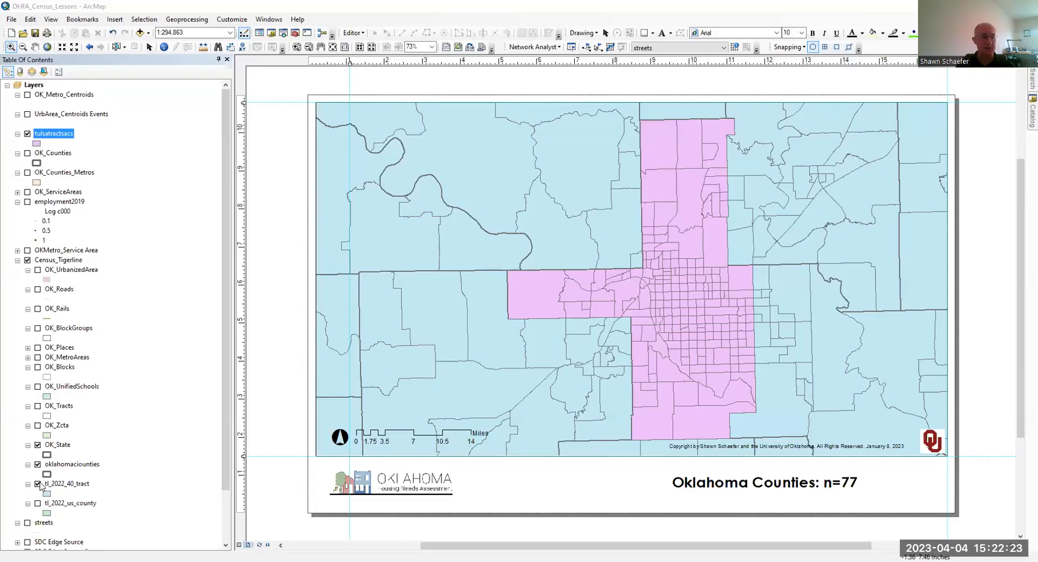
- Hide the tl_2022_40_tract layer and refresh the Lesson1_CensusData folder and its ACSDT5Y2021.B07013_2023-03-14T160138 subfolder in the Catalog
left_click(37, 485)
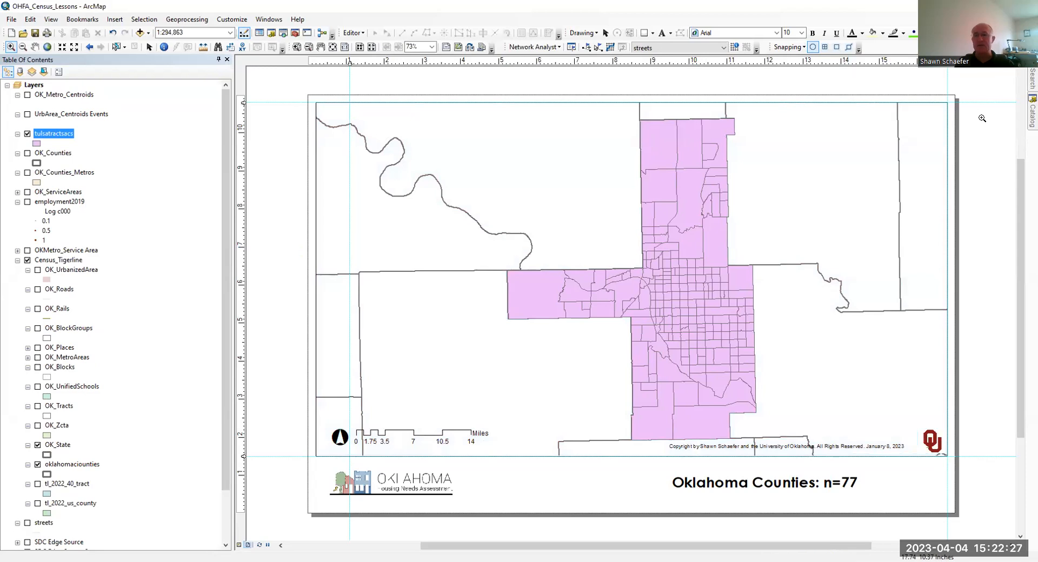
left_click(1033, 116)
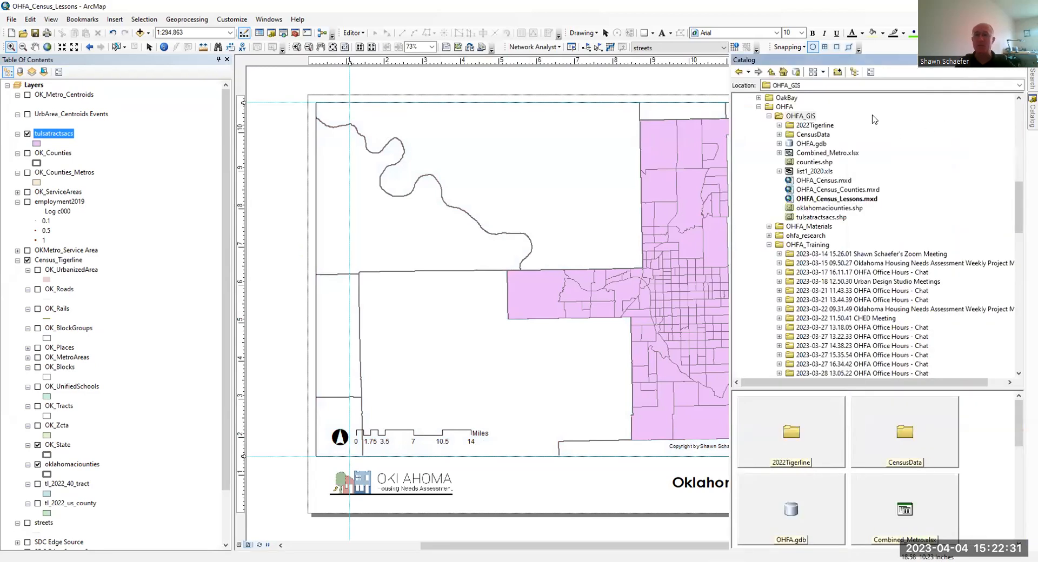
scroll(847, 186, "down", 5)
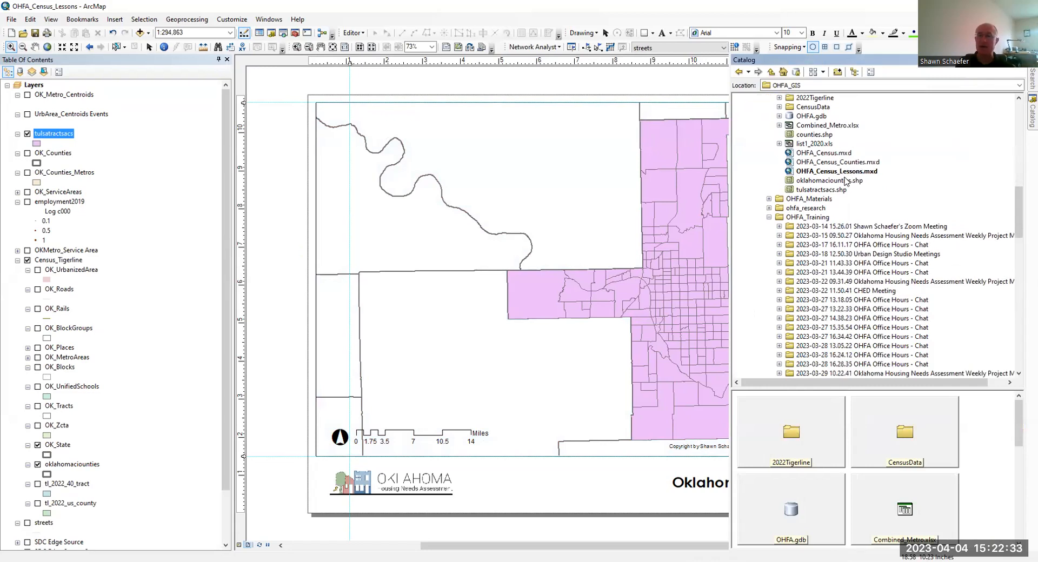
scroll(846, 186, "down", 3)
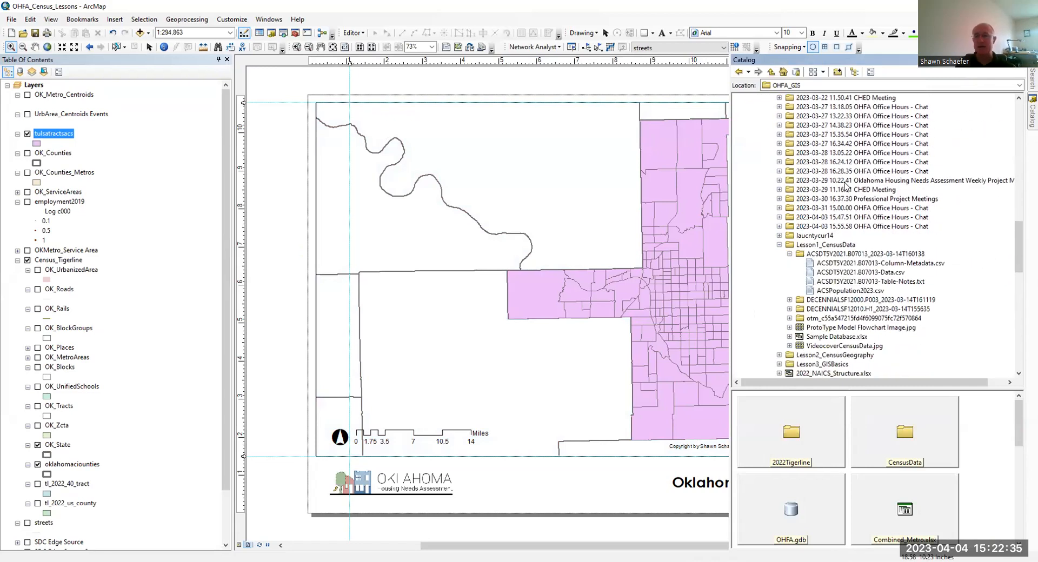
left_click(826, 245)
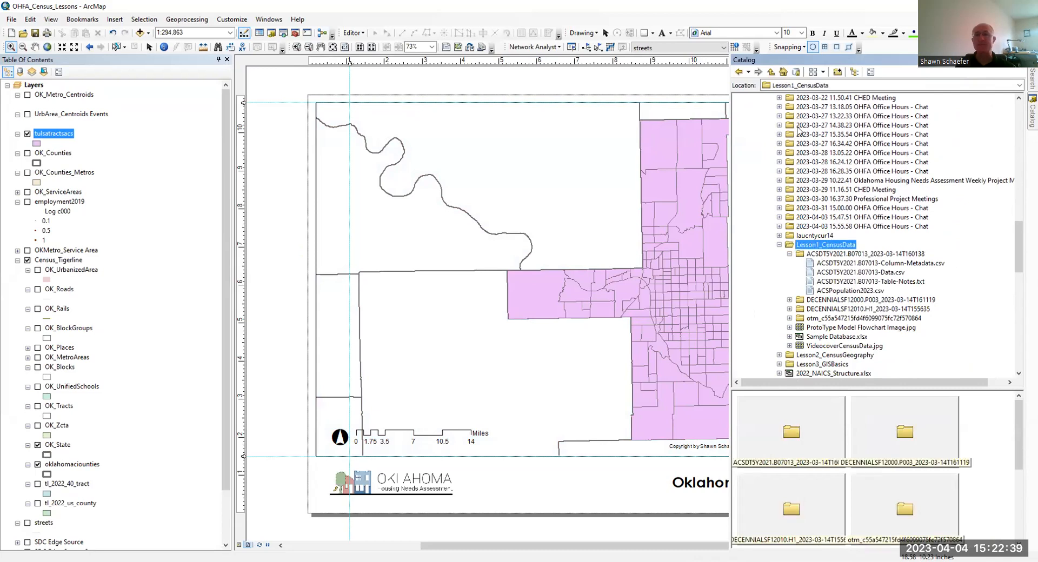
right_click(830, 248)
left_click(866, 295)
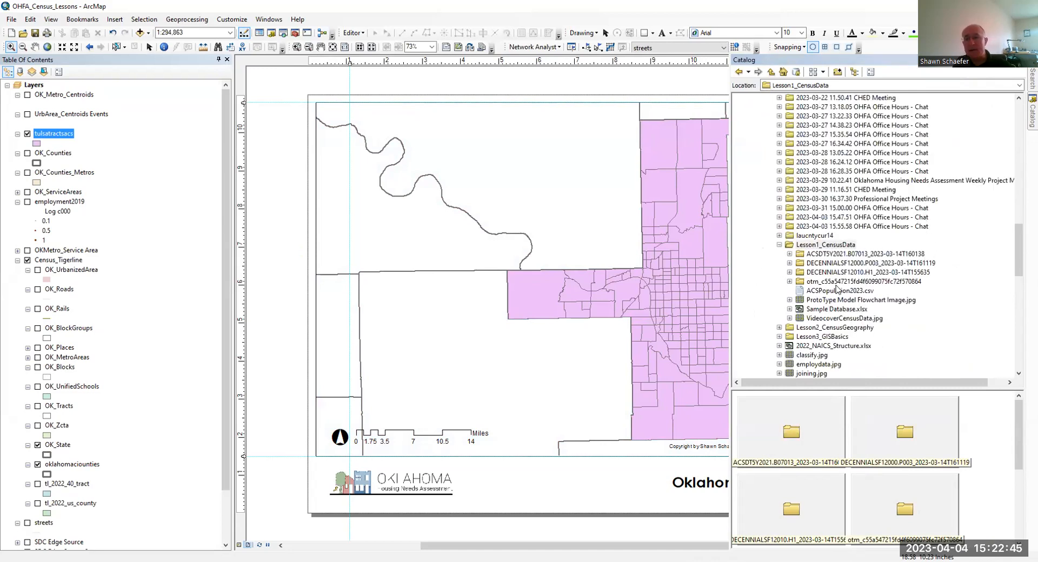
left_click(791, 254)
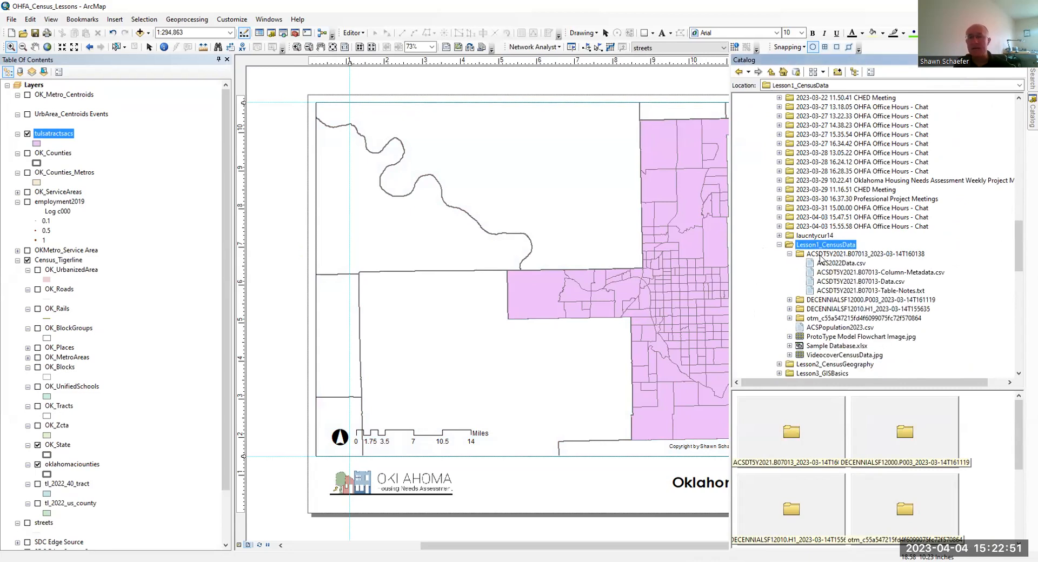
right_click(821, 255)
left_click(844, 308)
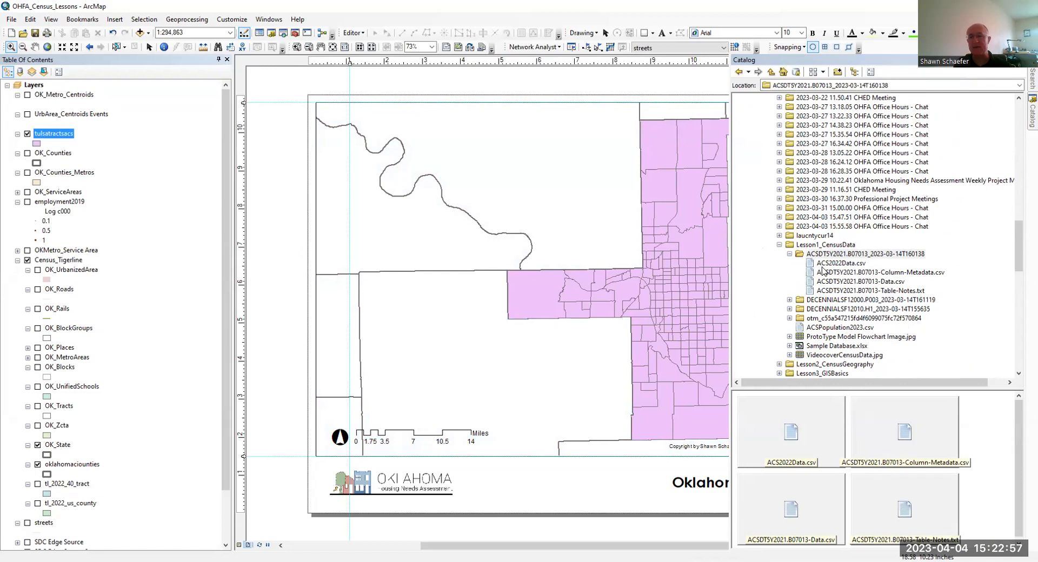
- List the map contents by source and add ACS2022Data.csv from the Catalog to the map
left_click(833, 265)
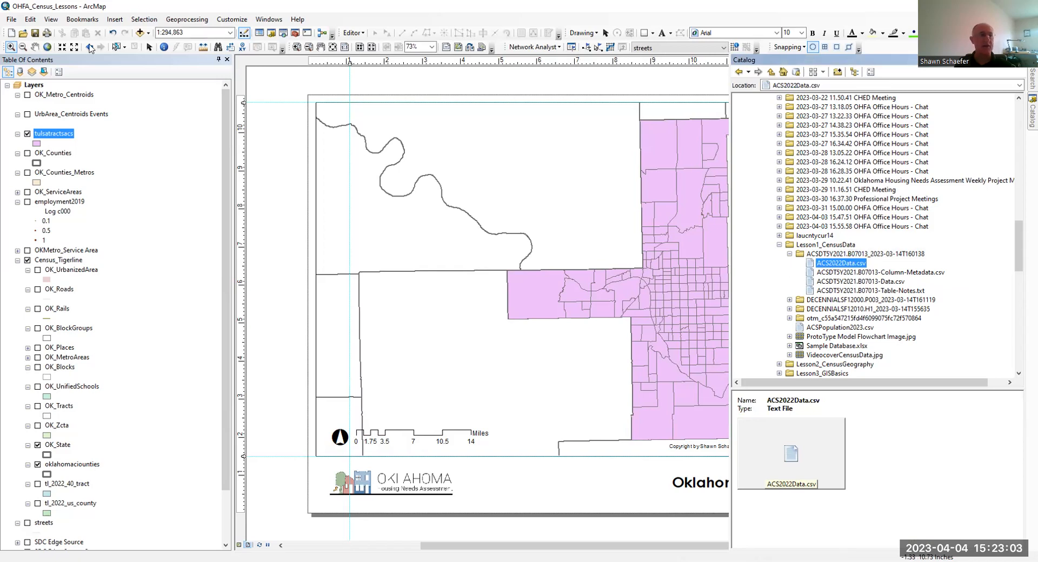
left_click(20, 73)
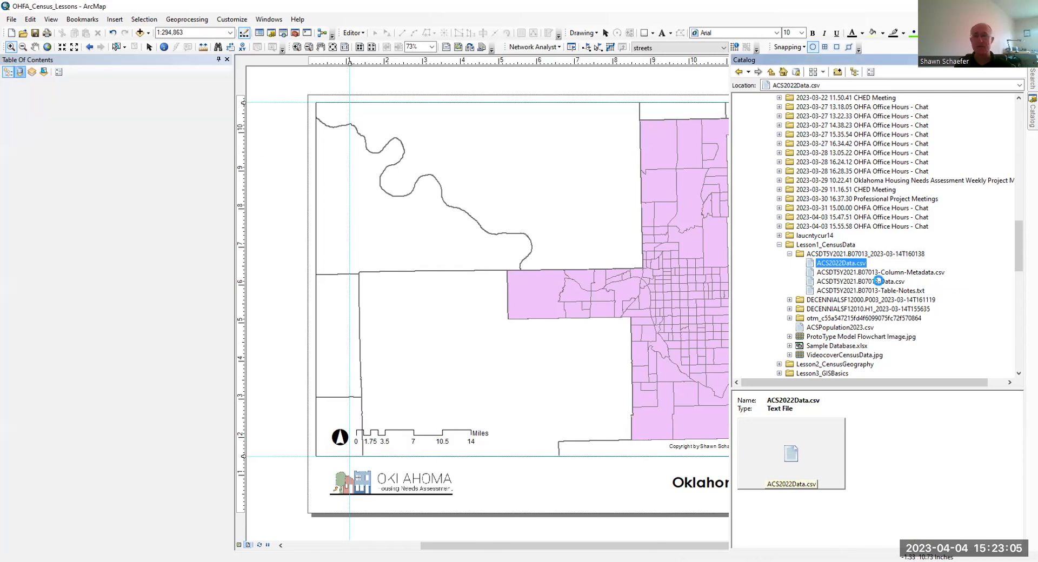
left_click(841, 263)
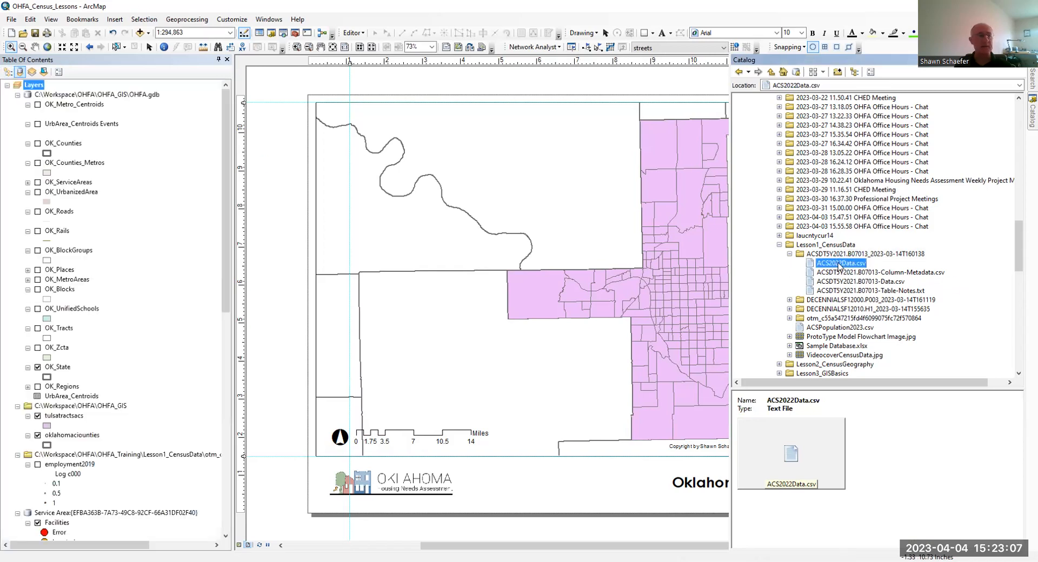
left_click_drag(837, 265, 94, 385)
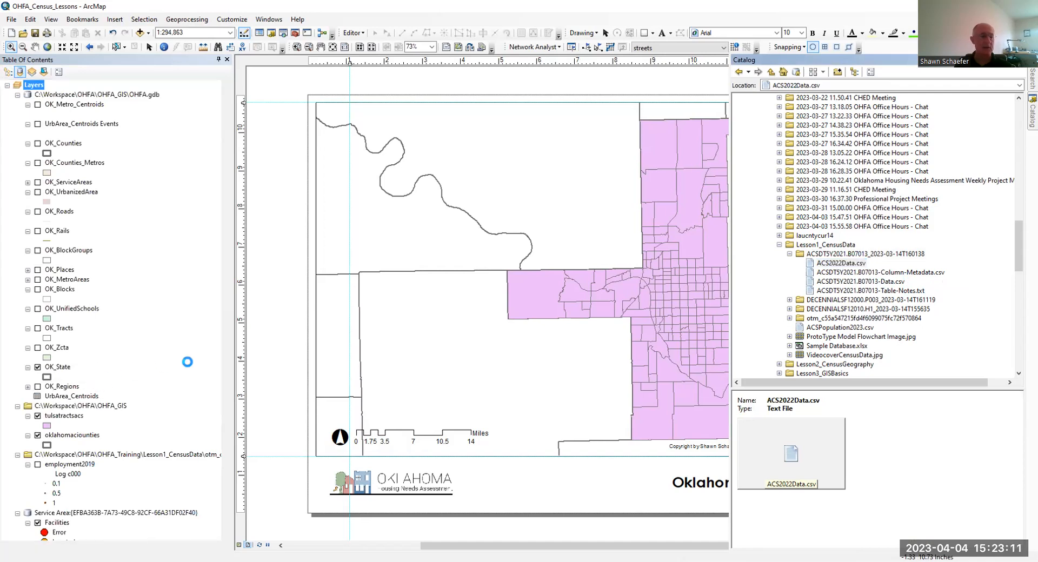
- Open the ACS2022Data.csv table and inspect the field properties of GEOID_Short
scroll(165, 331, "down", 1)
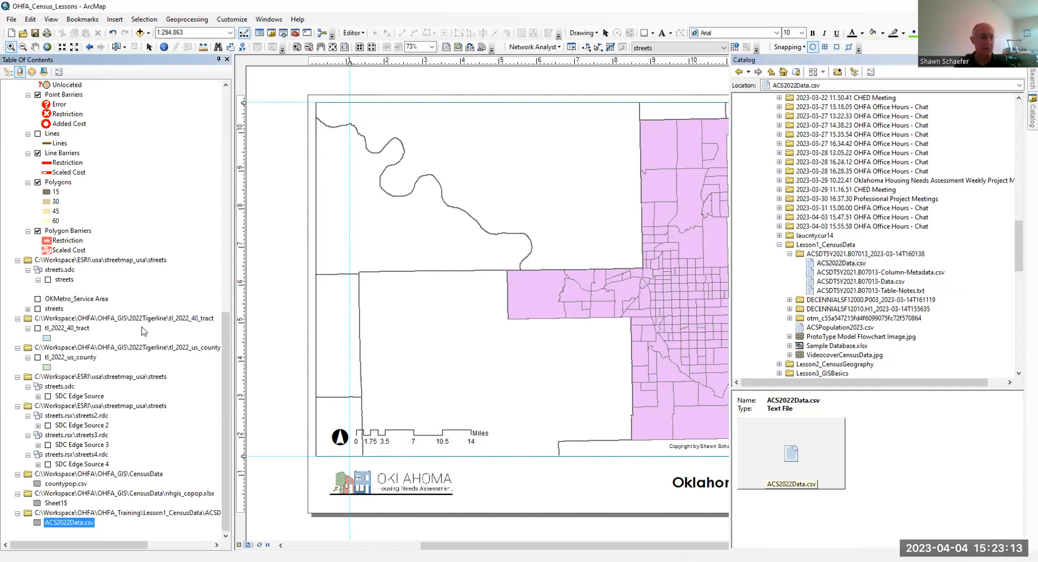
right_click(77, 526)
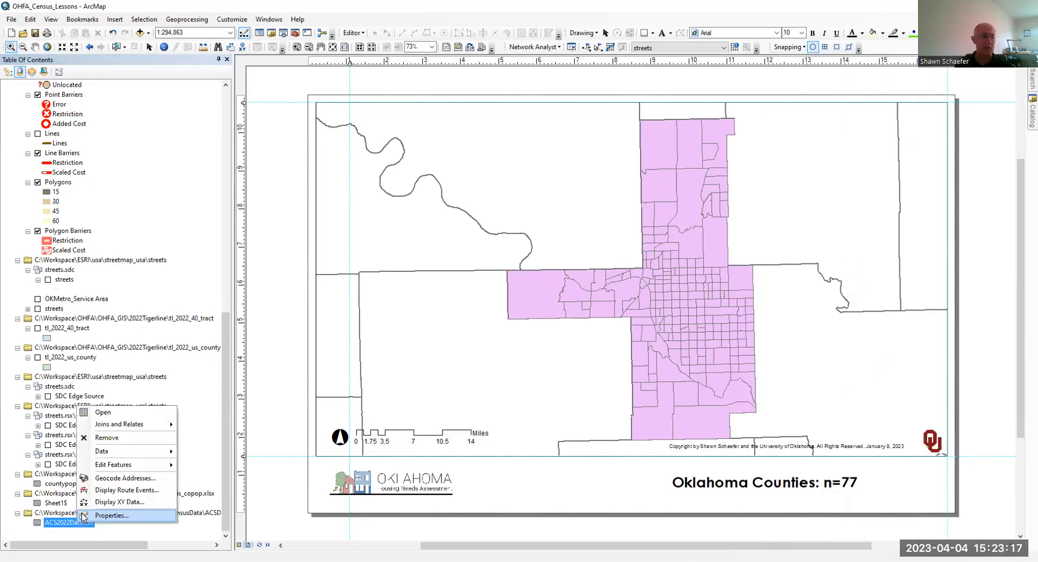
left_click(112, 412)
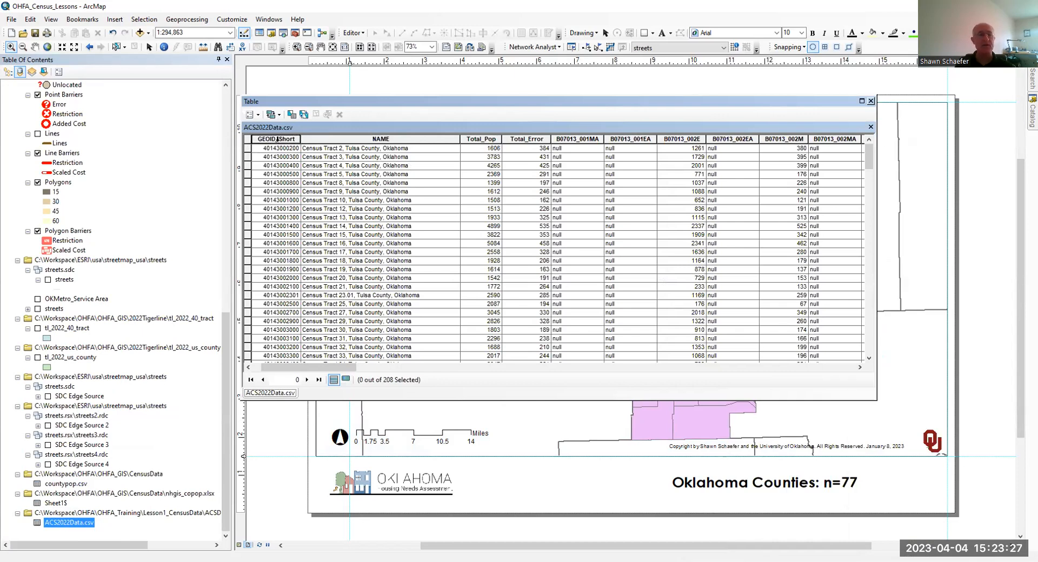
right_click(278, 140)
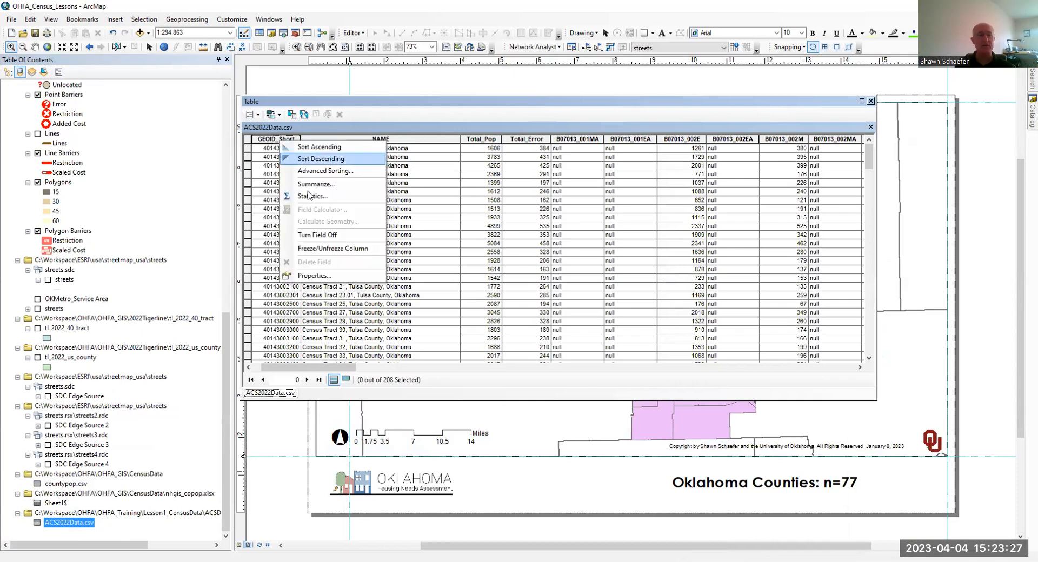
left_click(319, 276)
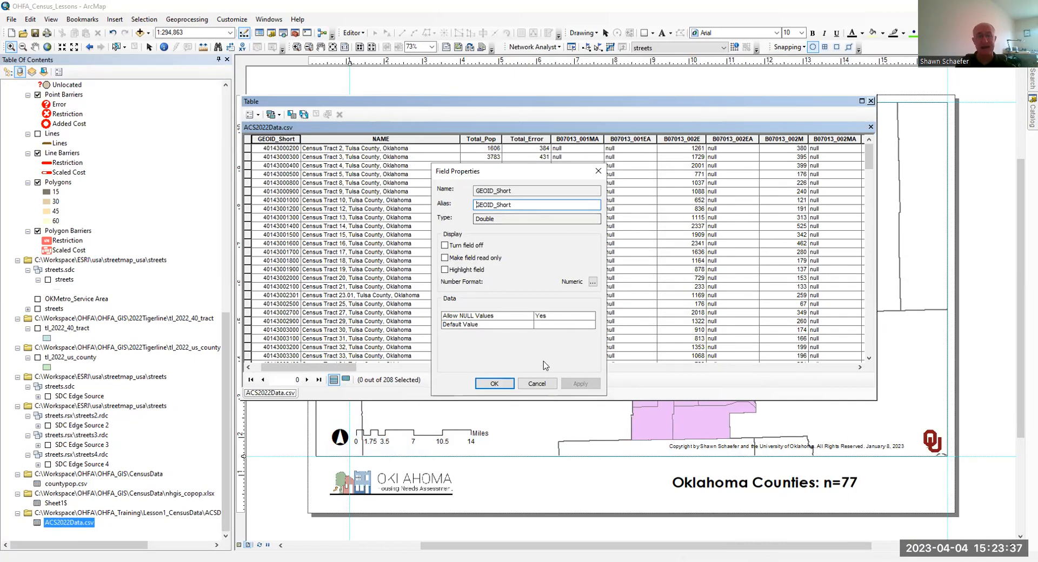
left_click(537, 383)
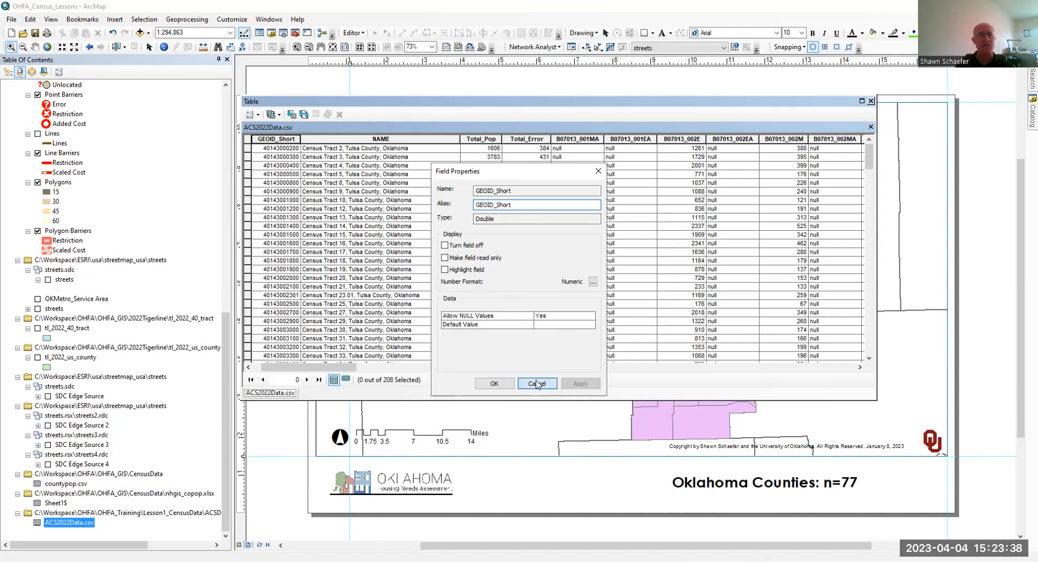
- Check the table options for whether a field can be added, and close the ACS2022Data.csv table
left_click(258, 114)
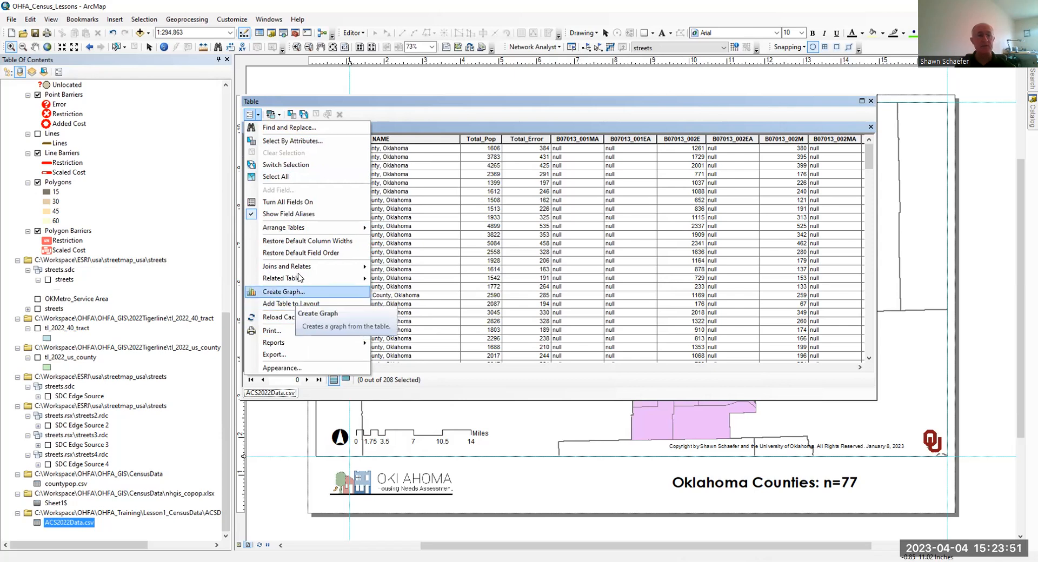
left_click(350, 104)
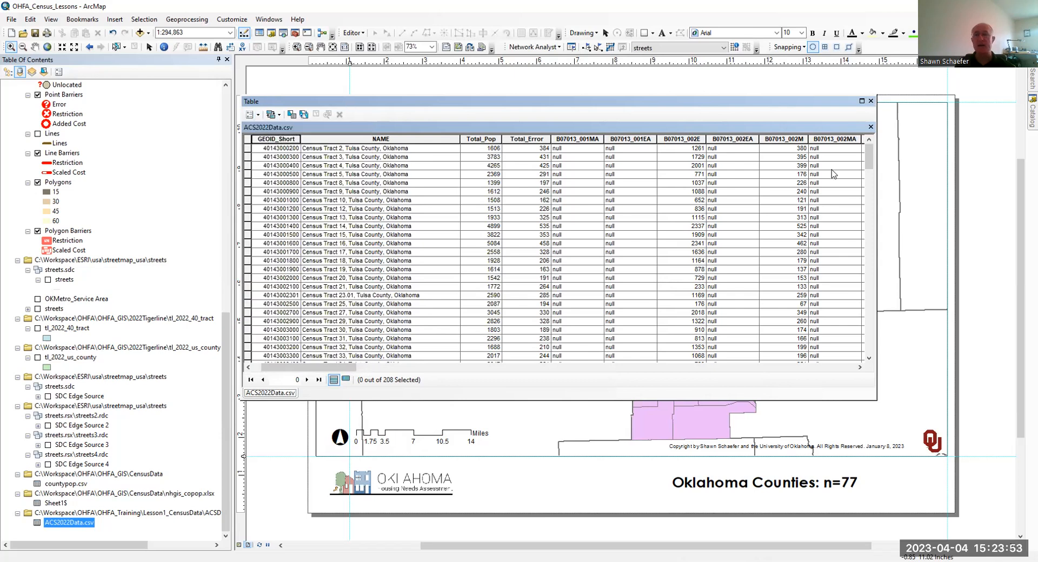
left_click(871, 100)
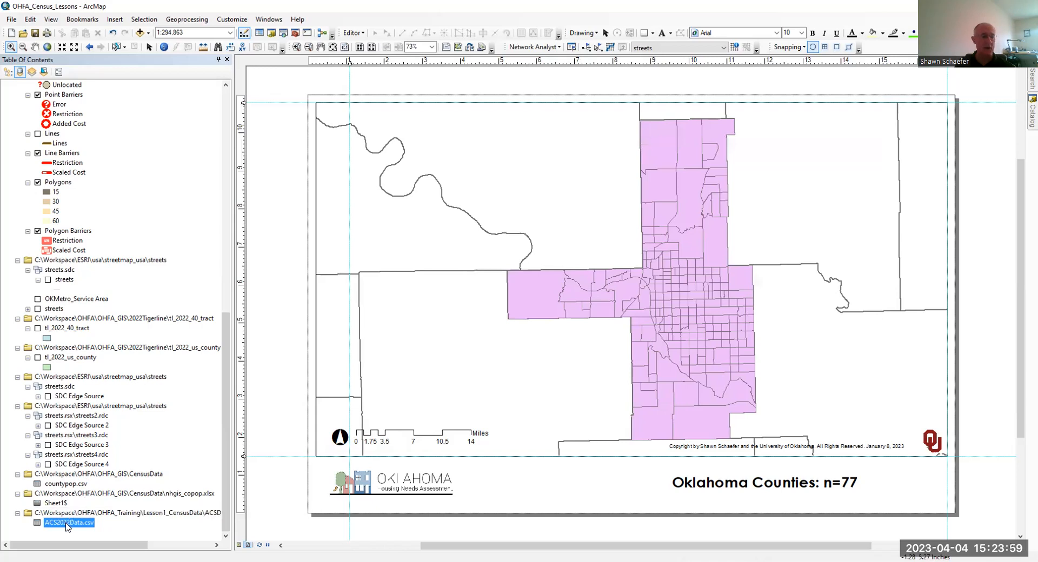
- Export all records of ACS2022Data.csv to OHFA.gdb as a geodatabase table named ACS_Pop_2022 and add it to the map
right_click(66, 526)
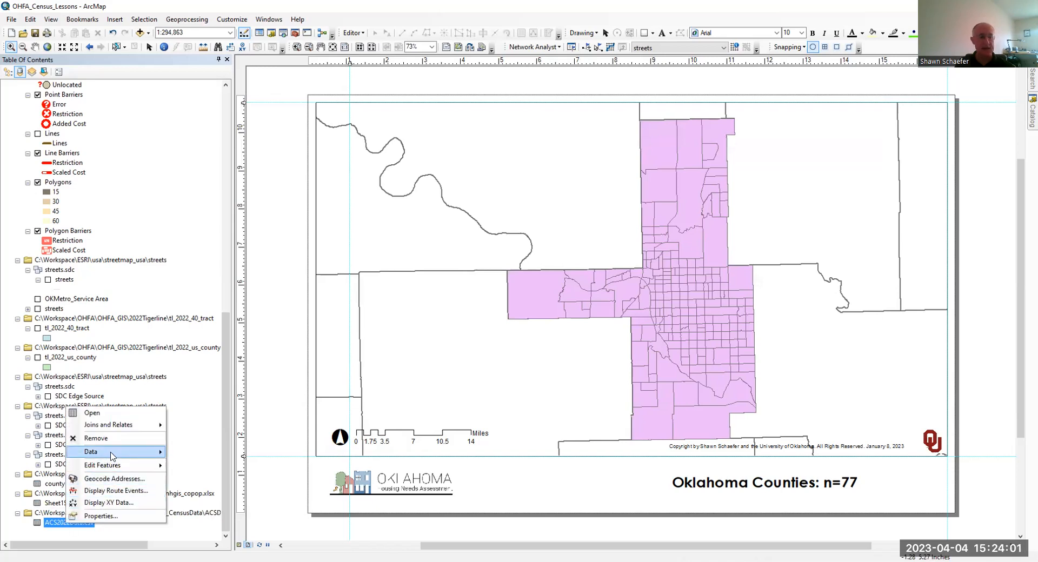
mouse_move(113, 457)
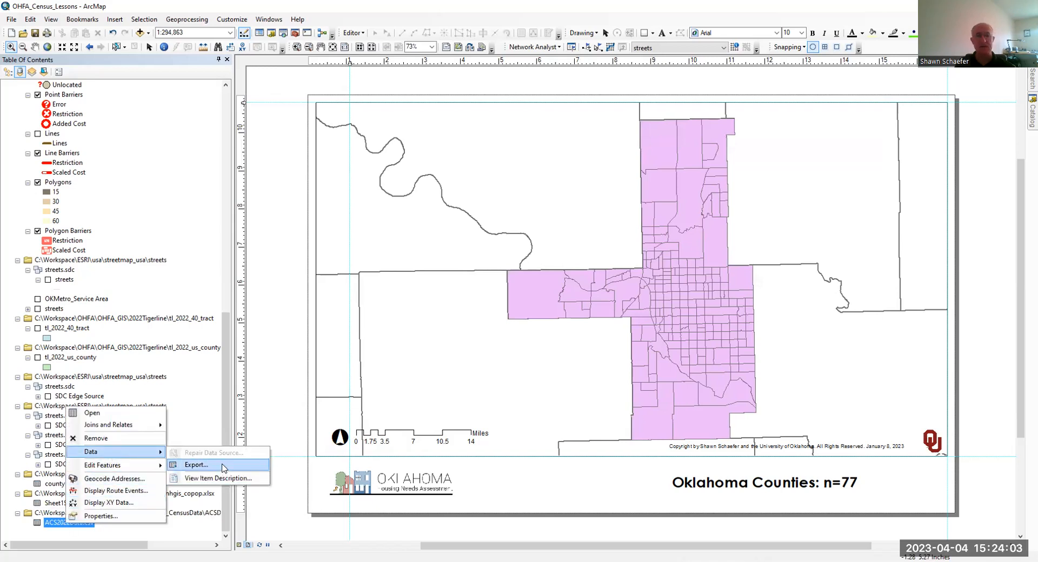
left_click(223, 468)
left_click(611, 305)
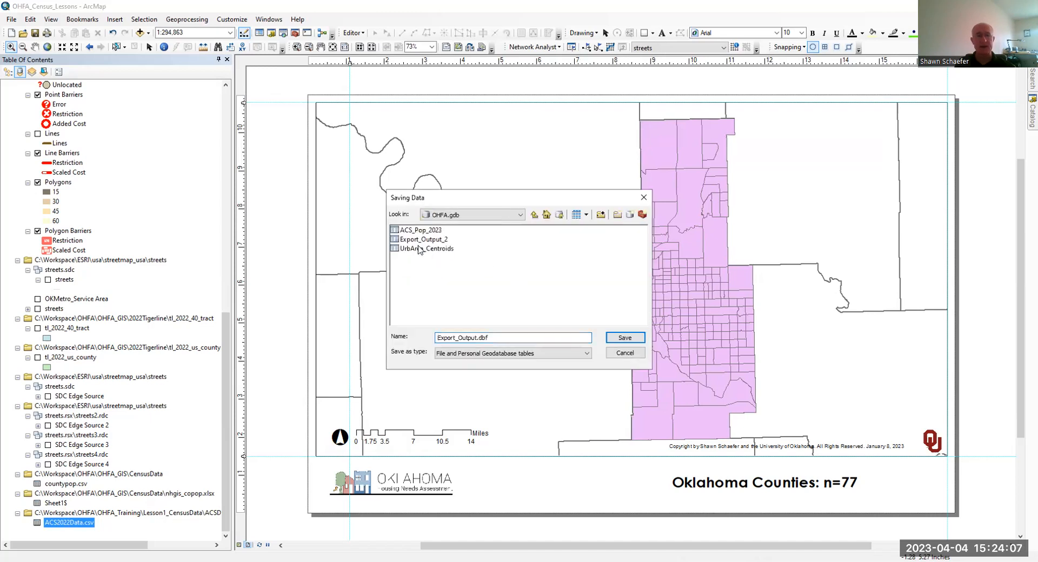
left_click(422, 230)
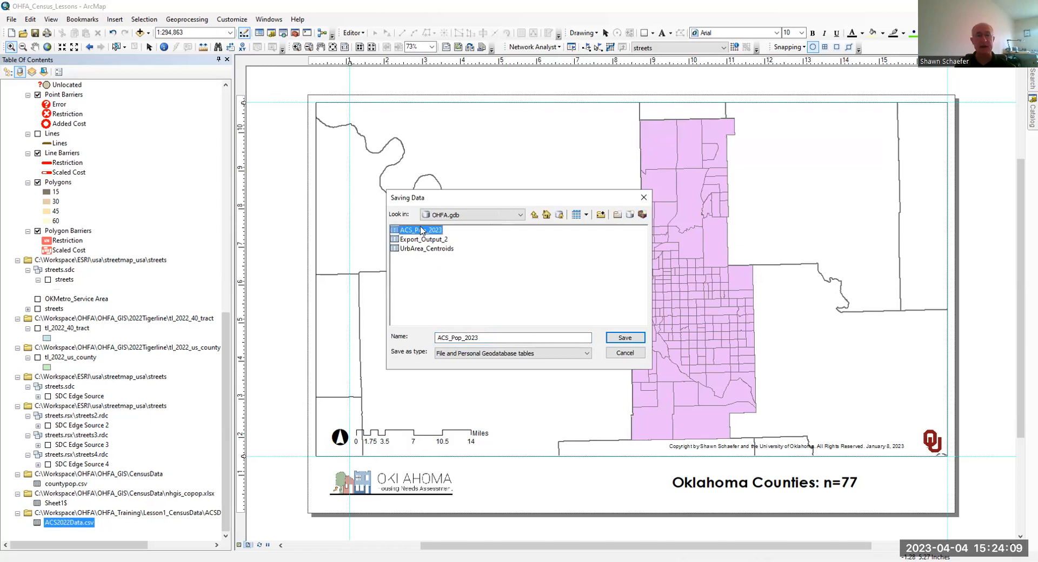
left_click(474, 338)
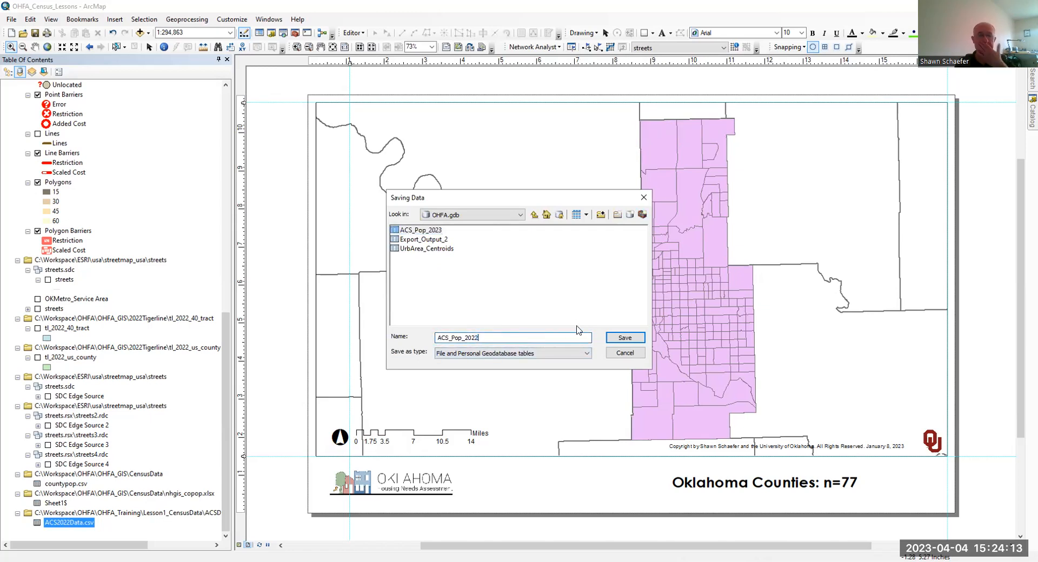
left_click(629, 338)
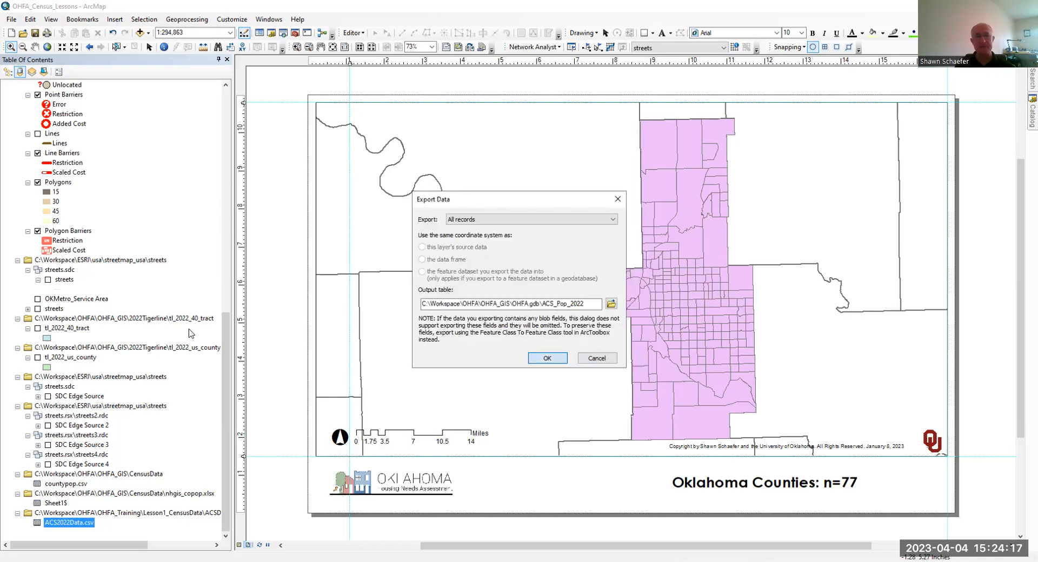
key("Return")
left_click(561, 325)
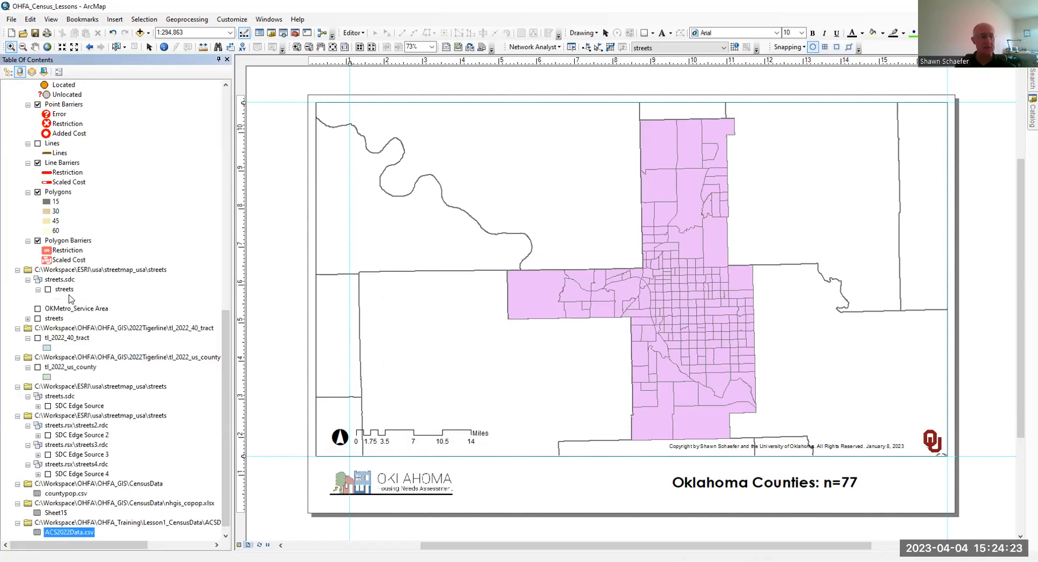
- Find the ACS_Pop_2022 geodatabase table among the map contents and open it
scroll(123, 306, "up", 1)
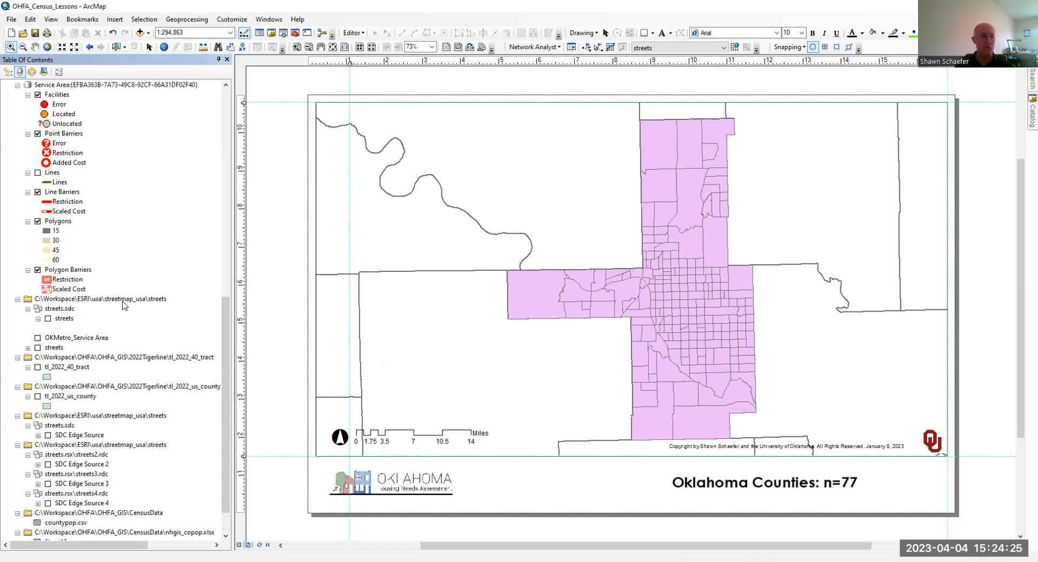
scroll(124, 306, "up", 6)
scroll(125, 306, "up", 4)
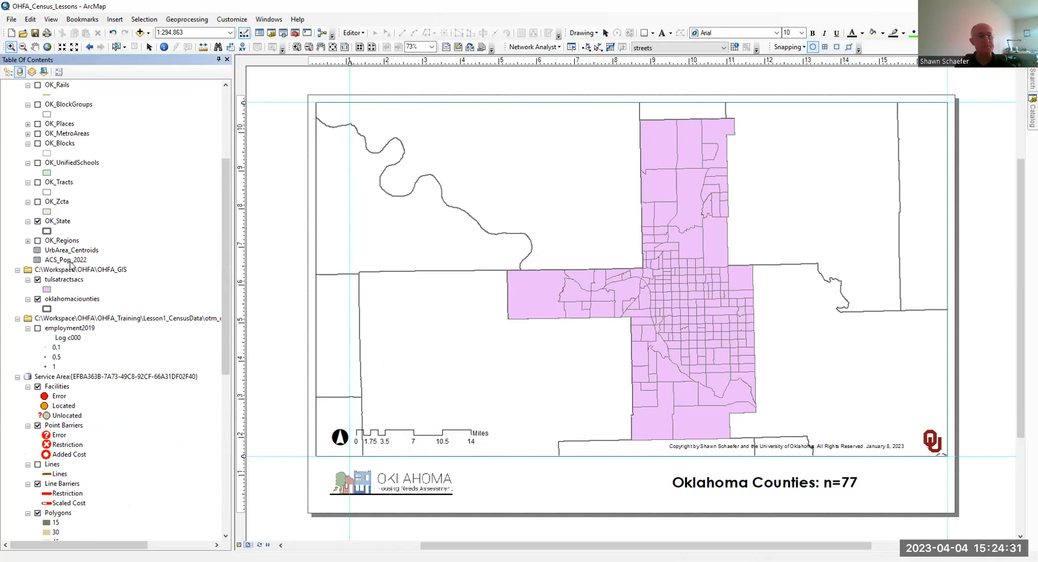
scroll(143, 264, "down", 8)
scroll(143, 264, "down", 2)
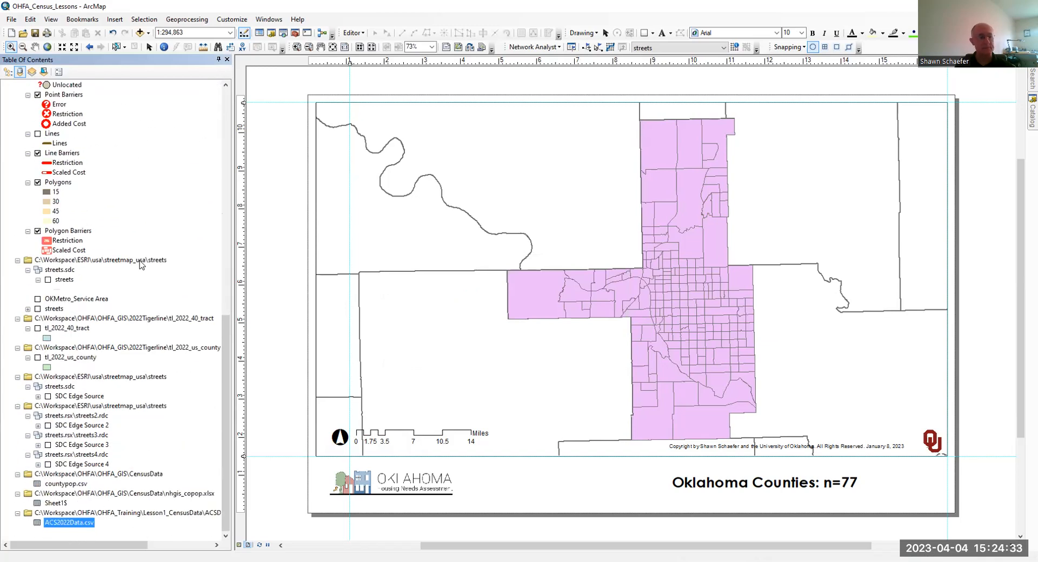
scroll(135, 259, "up", 10)
left_click(75, 279)
right_click(75, 279)
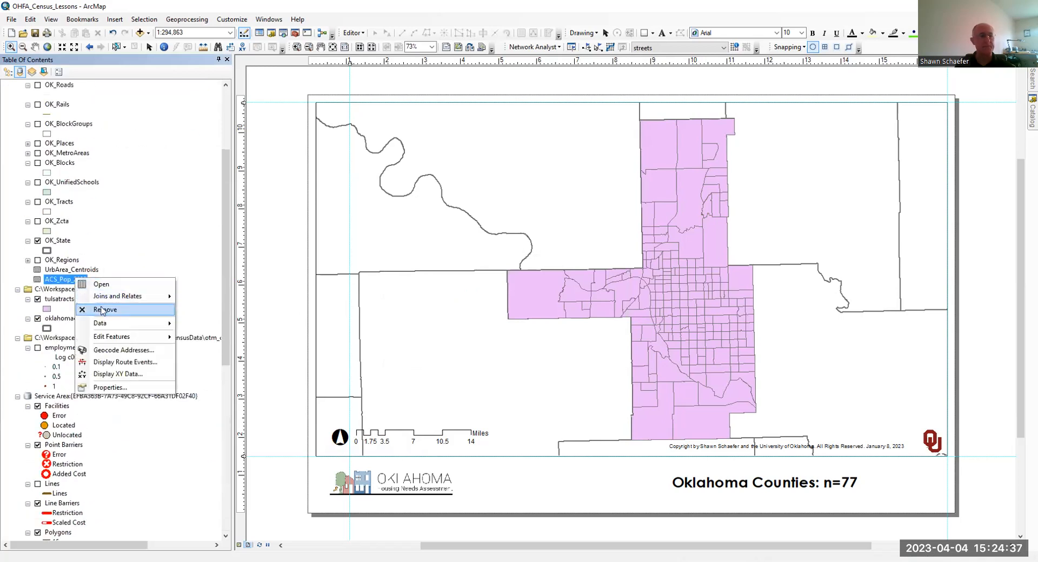
left_click(103, 285)
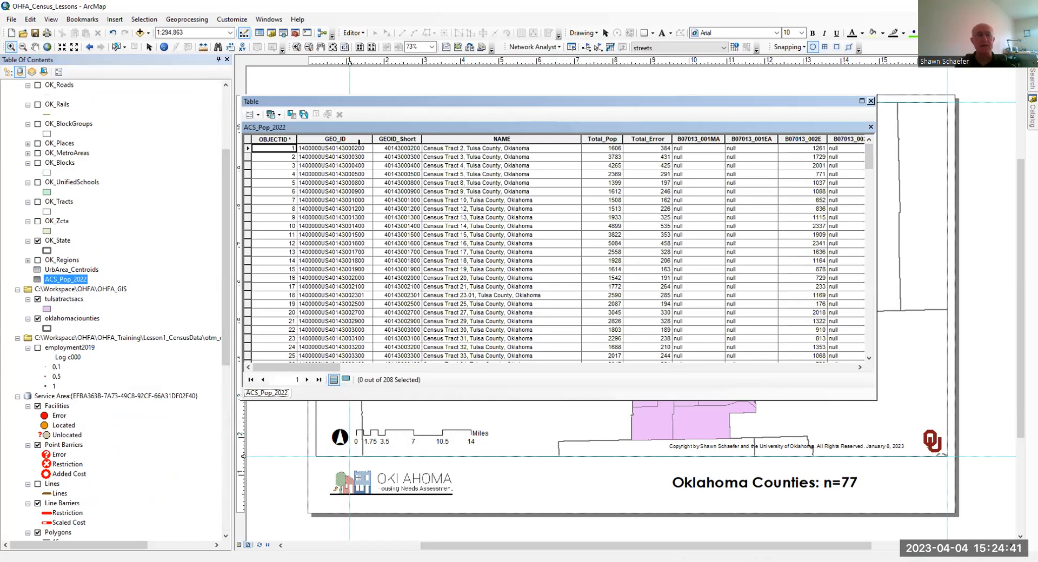
- Inspect the field properties of GEOID_Short in the ACS_Pop_2022 table
left_click(380, 140)
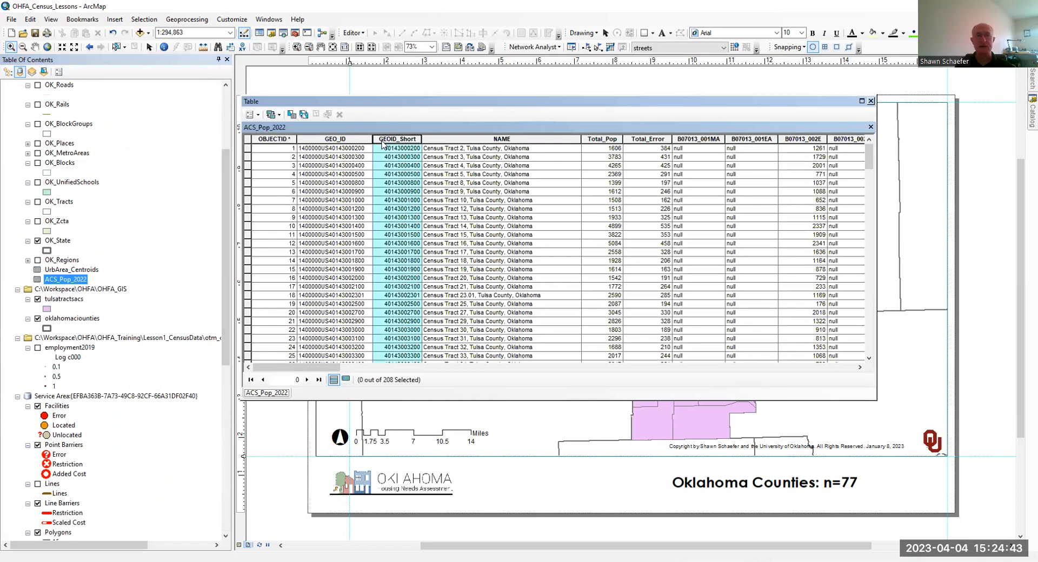
right_click(383, 144)
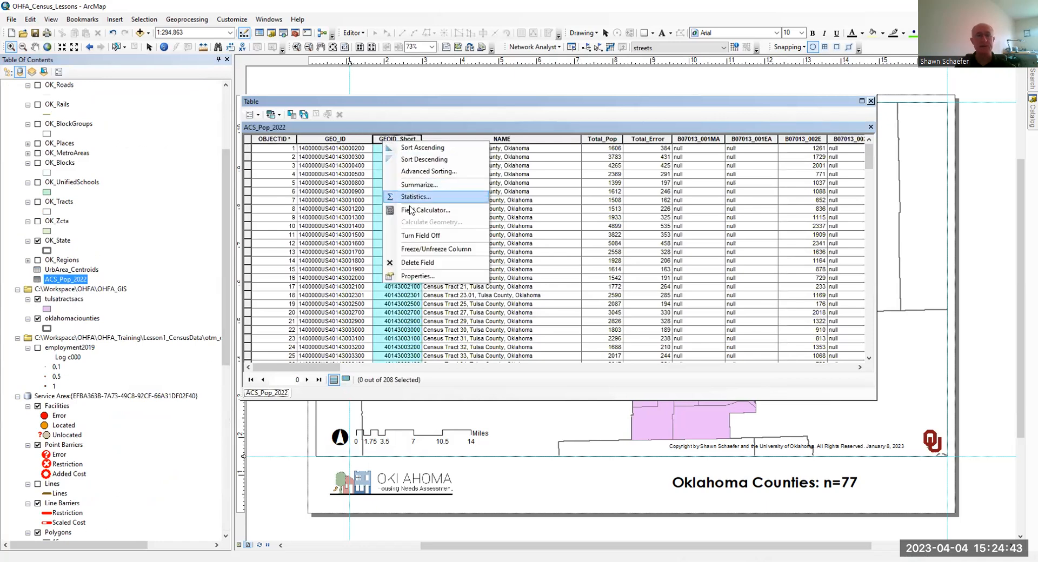
left_click(418, 276)
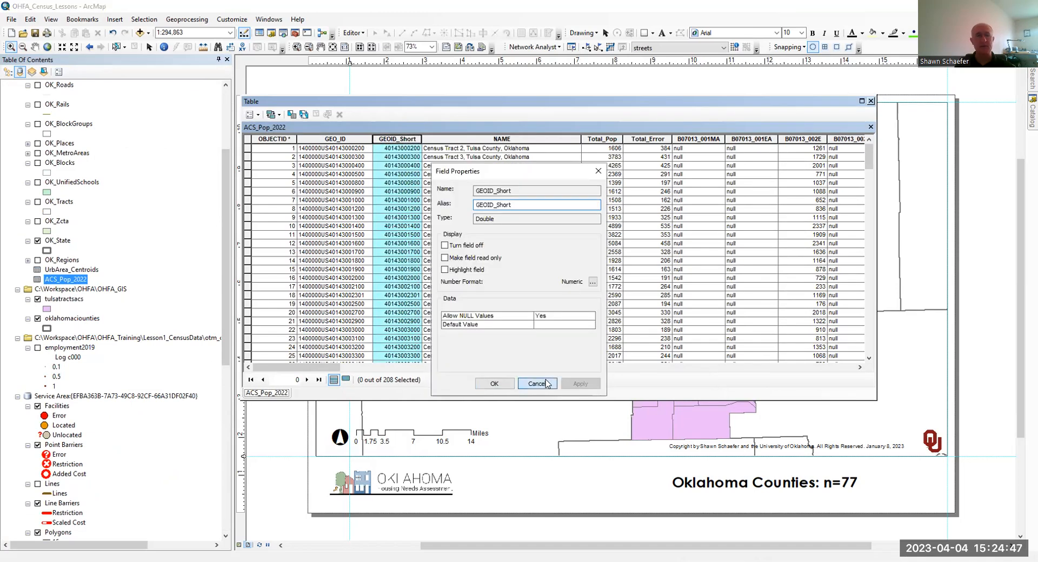
left_click(537, 385)
- Add a Text field named GEOIDMatch with a length of 12 to the ACS_Pop_2022 table
left_click(259, 116)
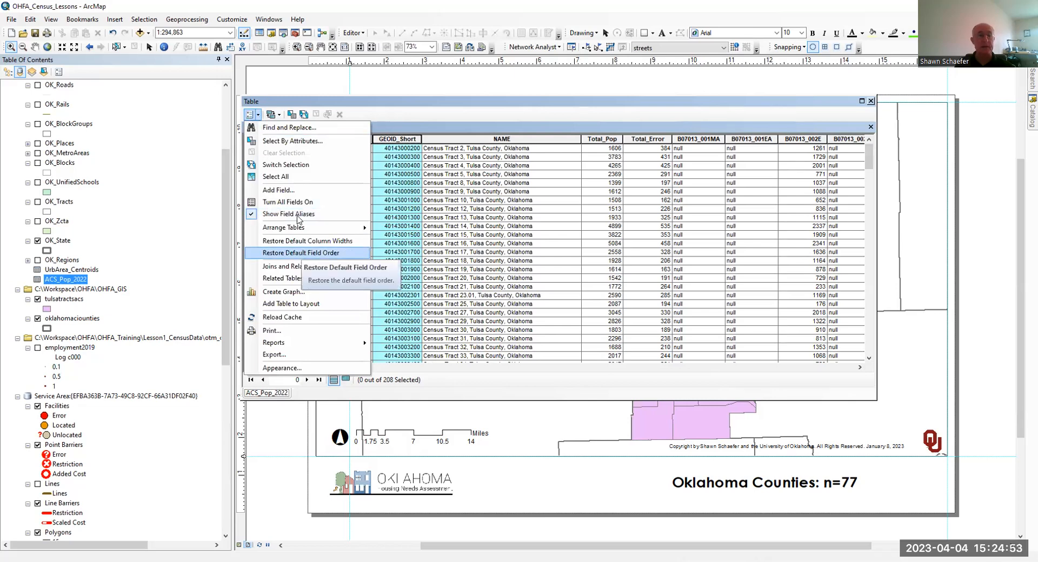
left_click(292, 193)
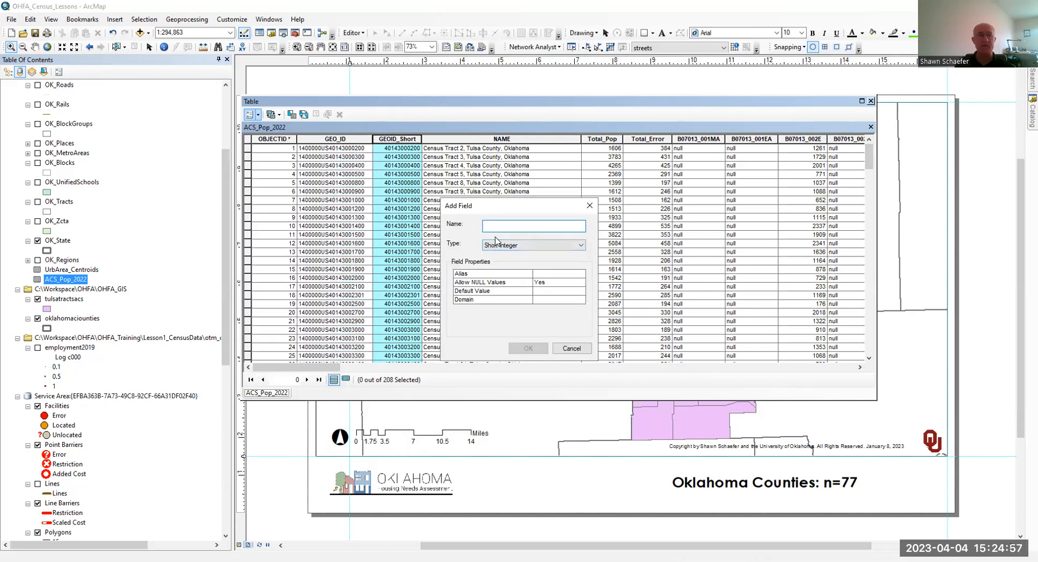
type("GEI")
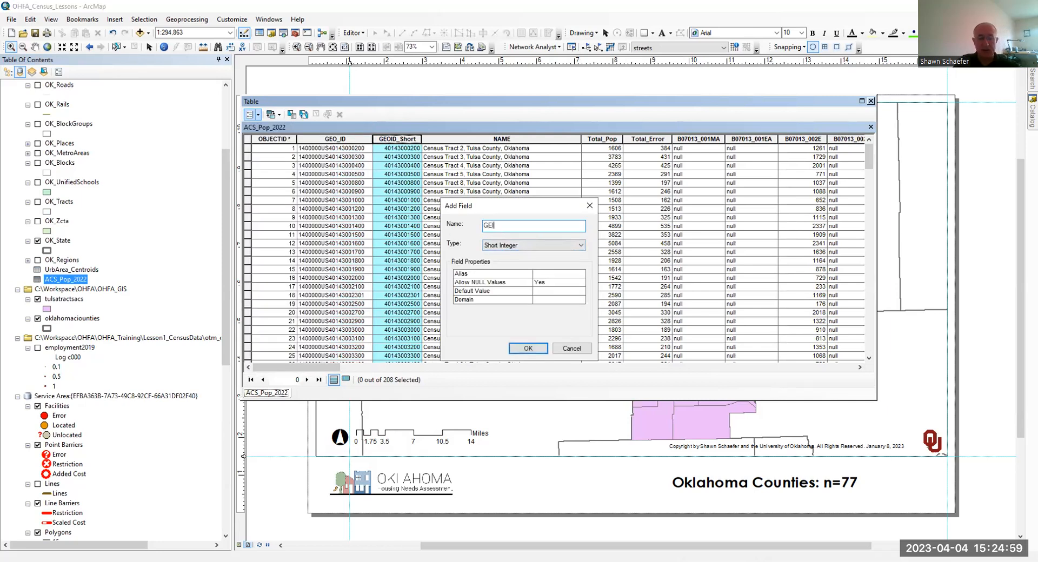
key("BackSpace")
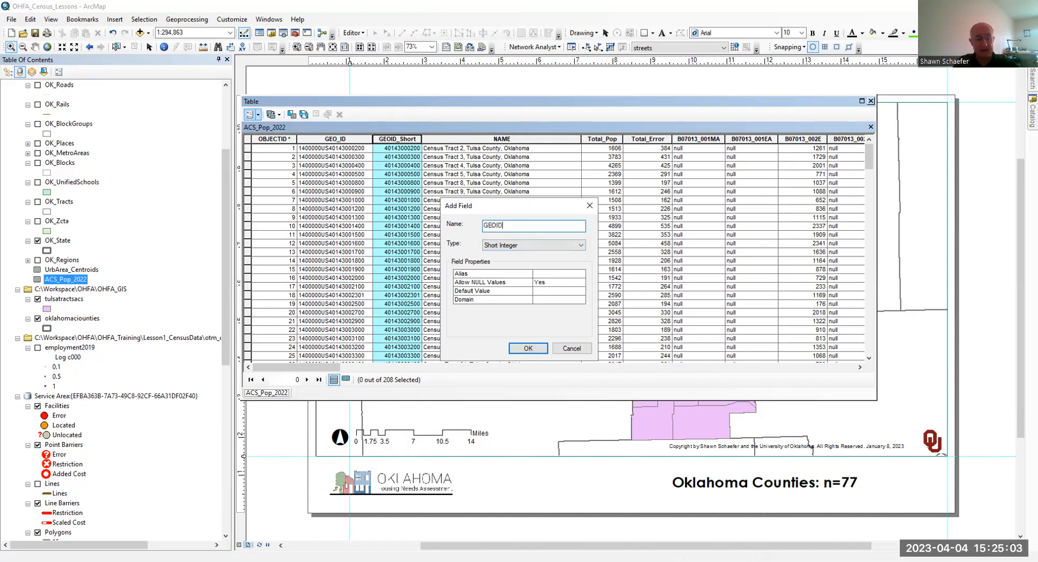
type("OIDMatch")
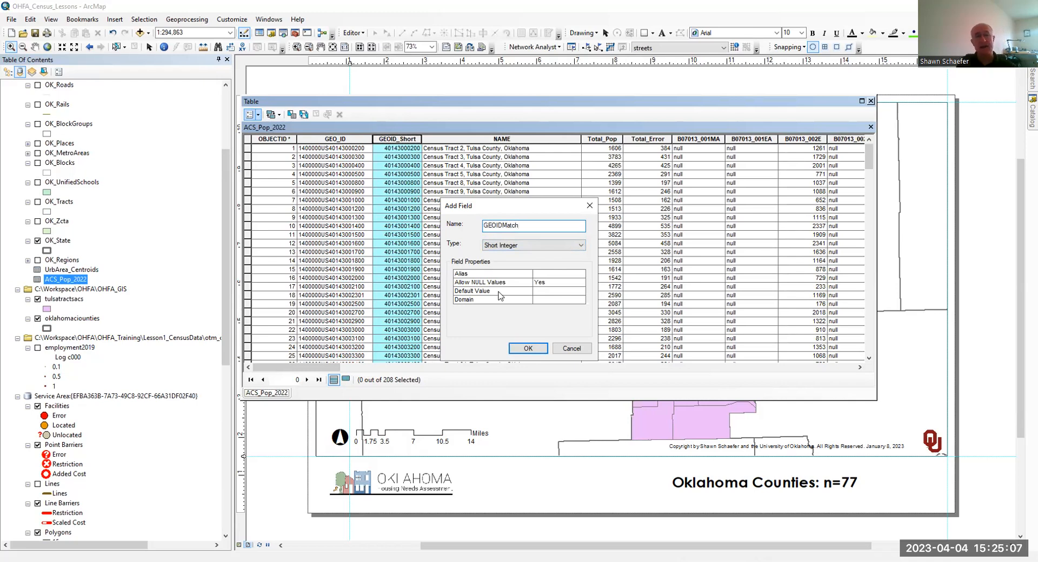
left_click(516, 246)
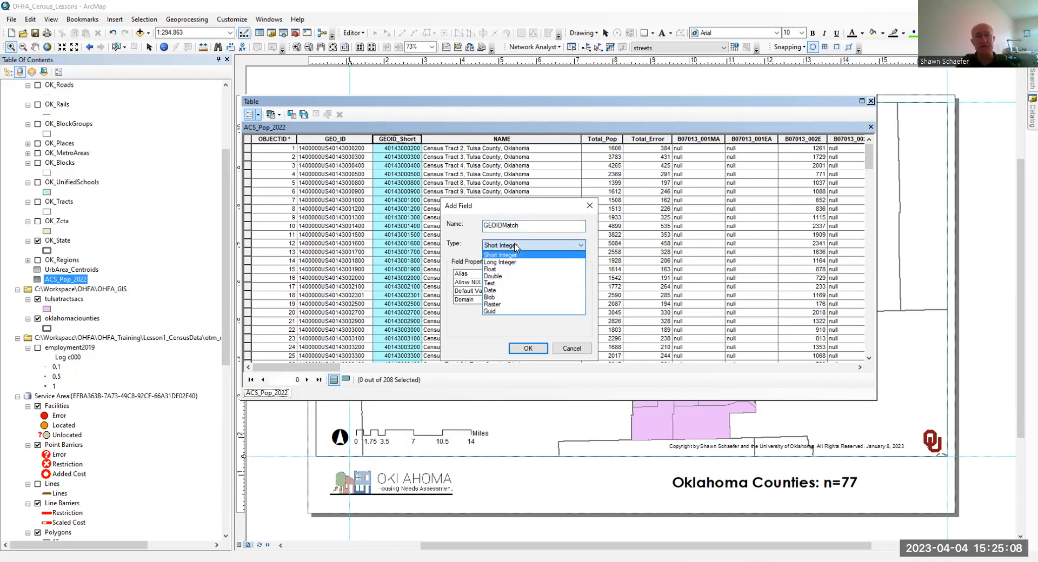
left_click(505, 283)
left_click(539, 299)
left_click_drag(542, 299, 532, 300)
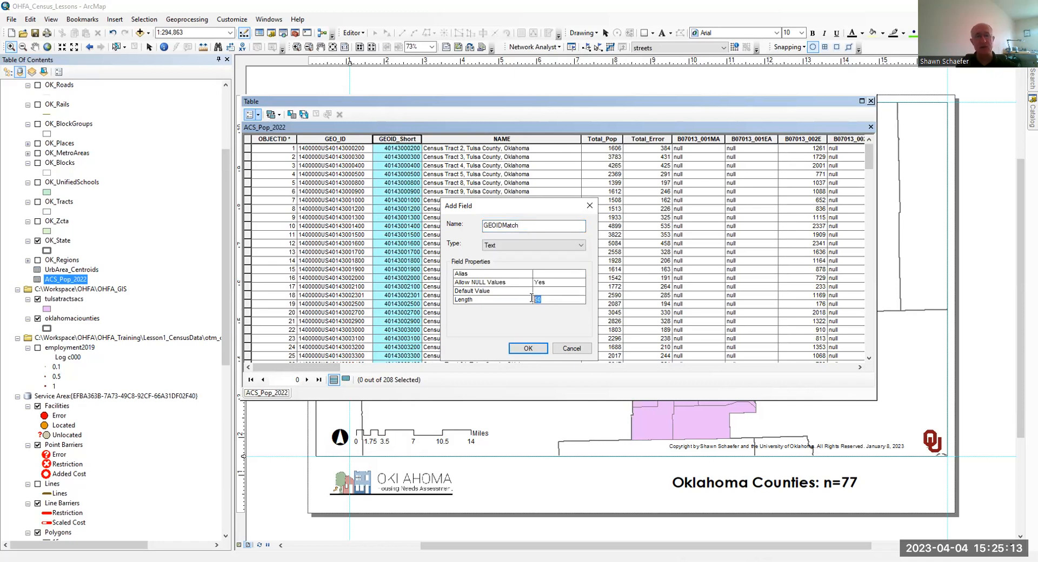
type("12")
left_click(533, 348)
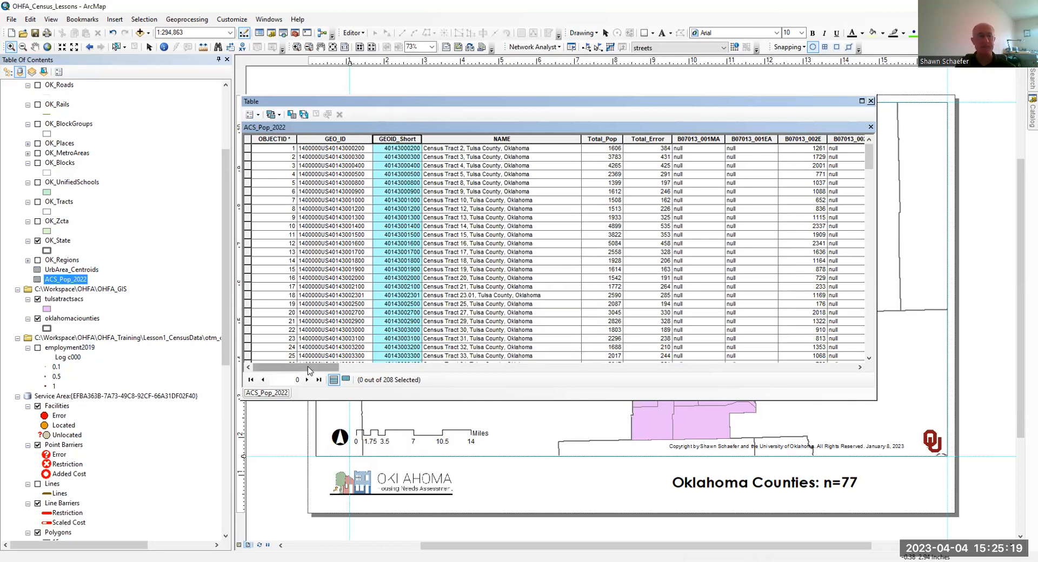
- Calculate the GEOIDMatch field of ACS_Pop_2022 as [GEOID_Short] with the Field Calculator
left_click_drag(310, 370, 882, 359)
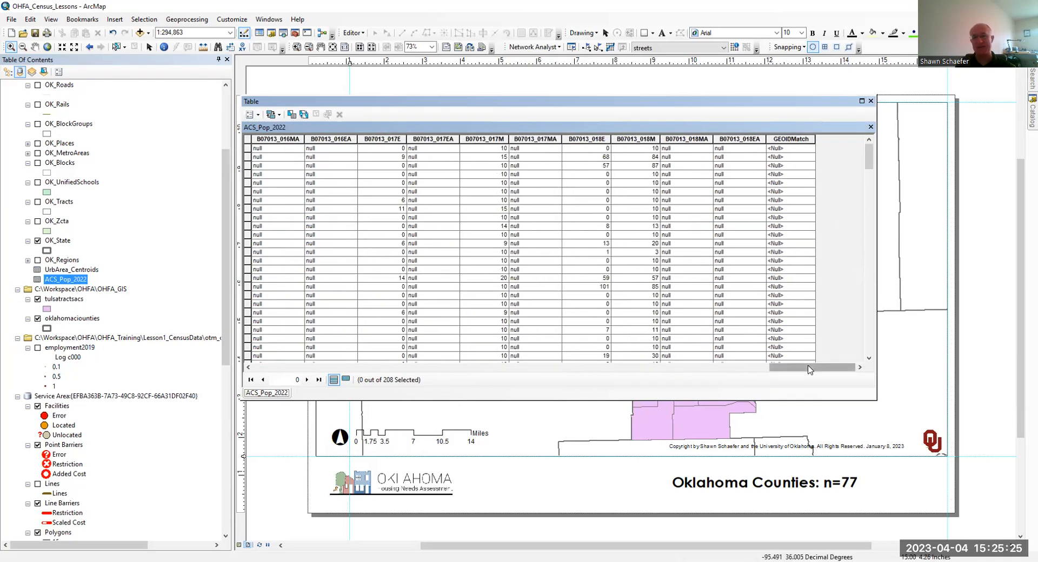
left_click(795, 139)
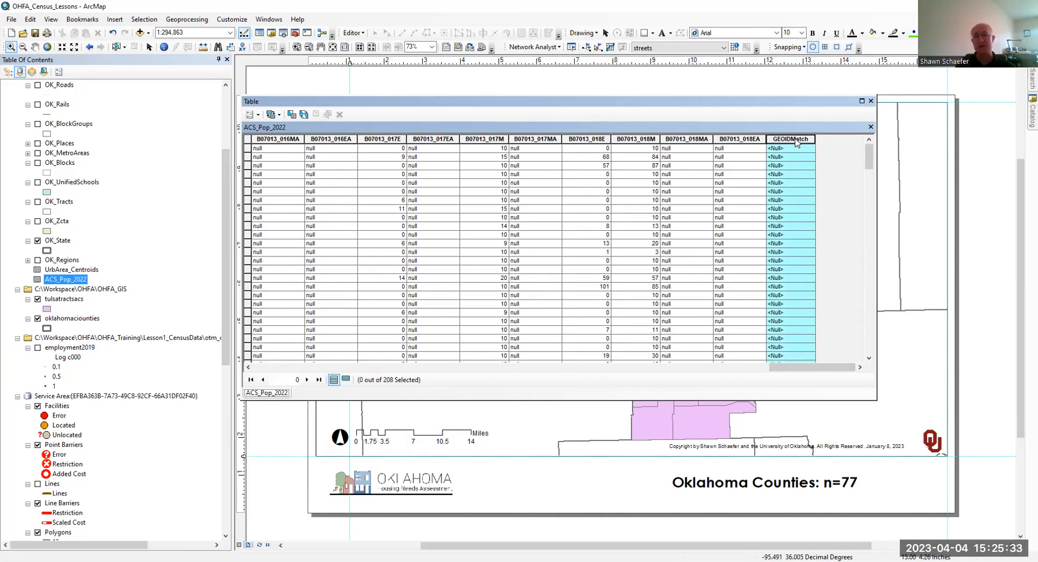
right_click(796, 143)
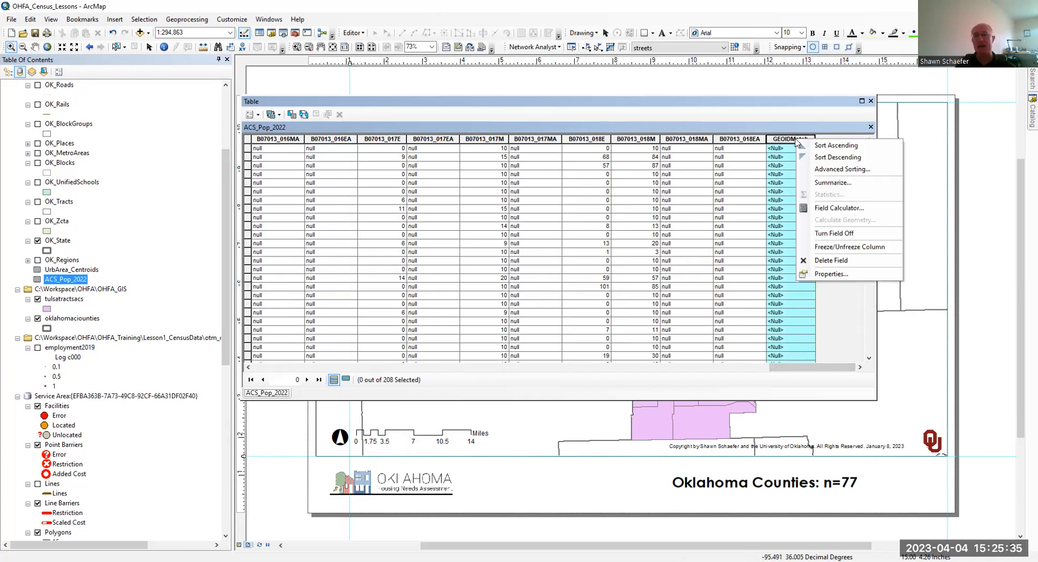
left_click(834, 211)
left_click(502, 312)
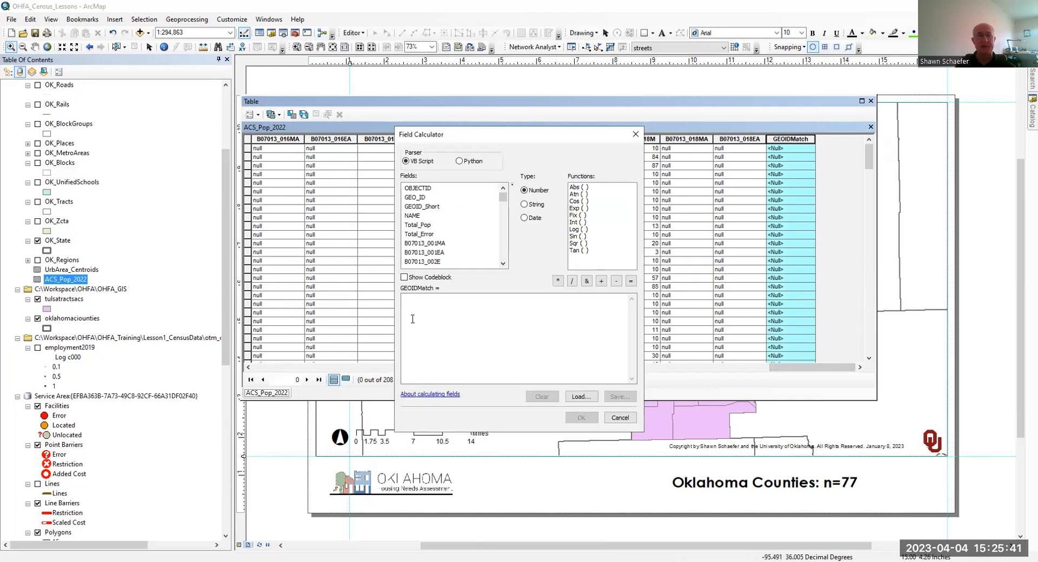
double_click(435, 211)
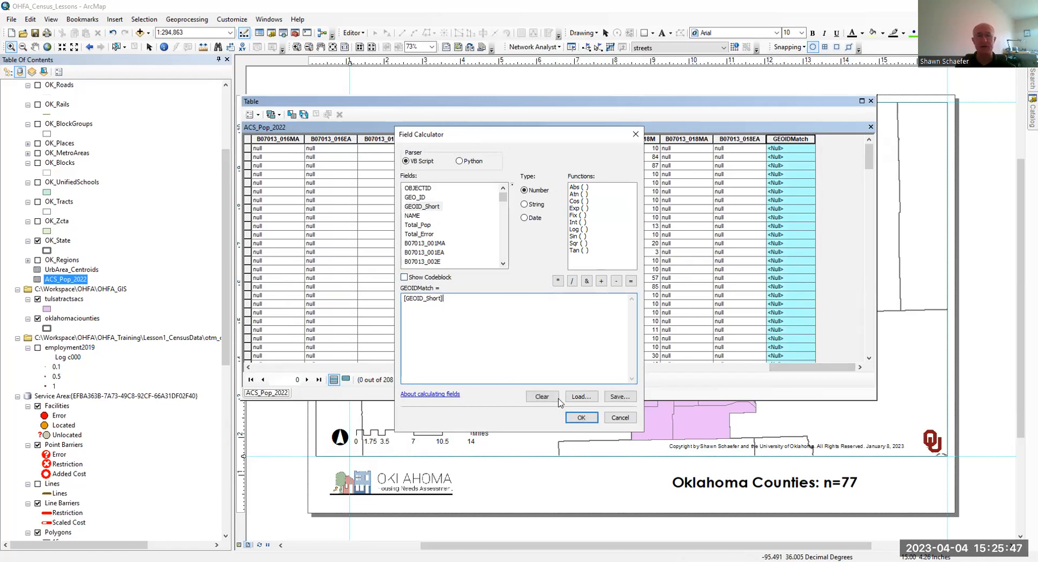
left_click(581, 416)
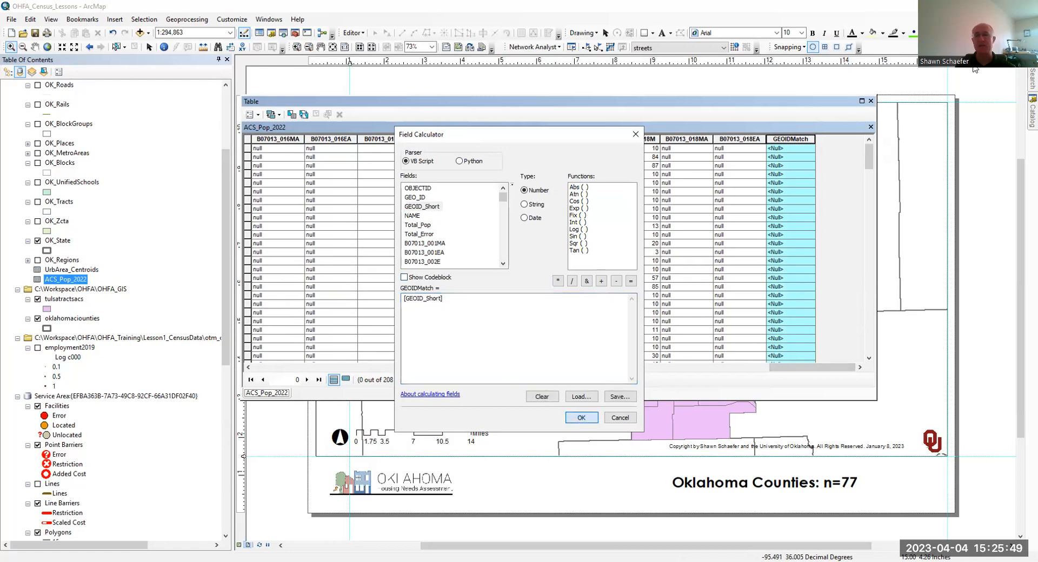
- Check the type and length of the GEOIDMatch field in its field properties
right_click(793, 139)
left_click(816, 268)
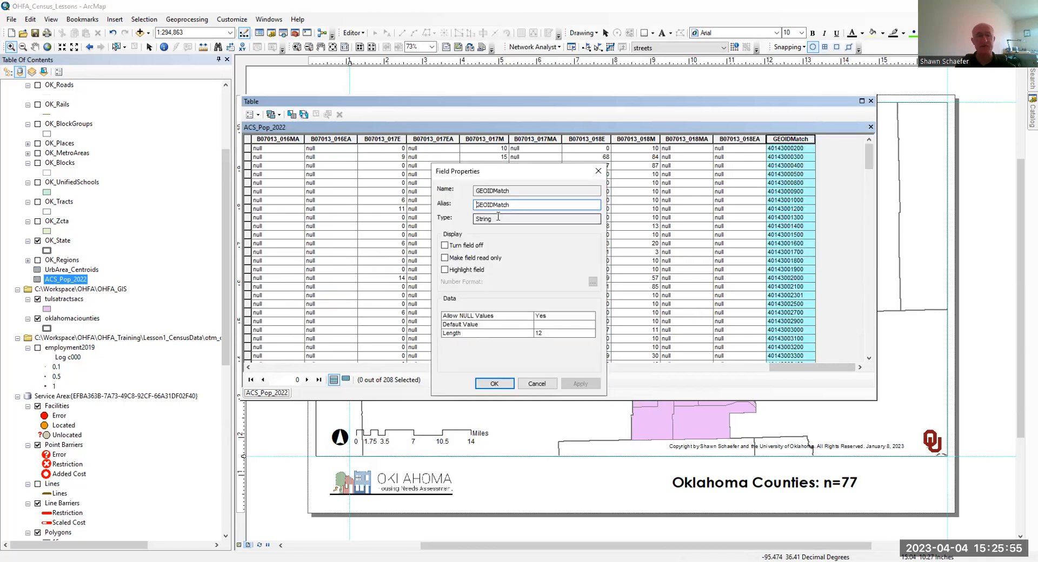
left_click(502, 385)
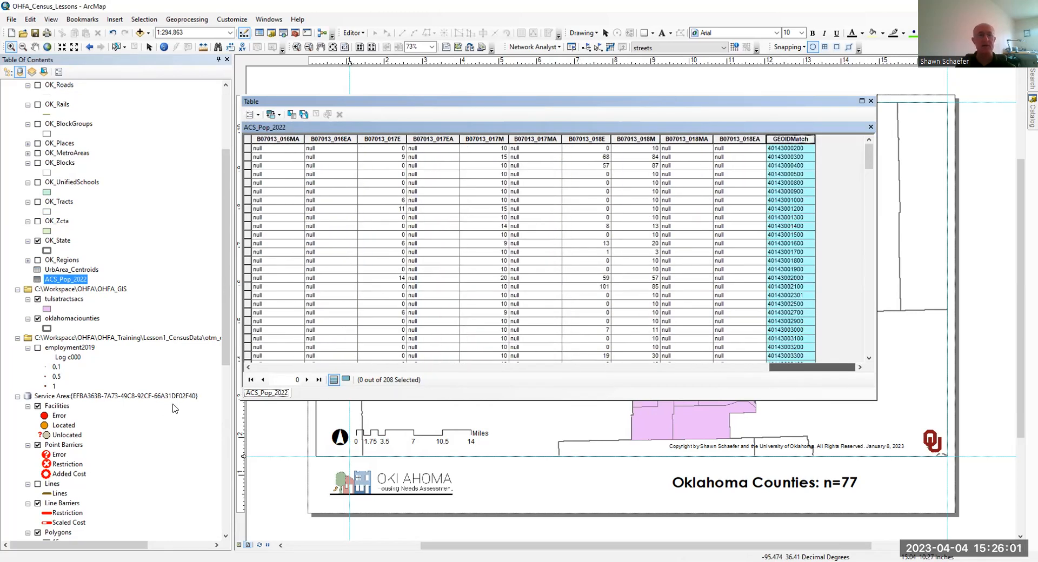
- Set the alias of the B07013_001MA field to Annotation and close the ACS_Pop_2022 table
left_click_drag(773, 370, 292, 370)
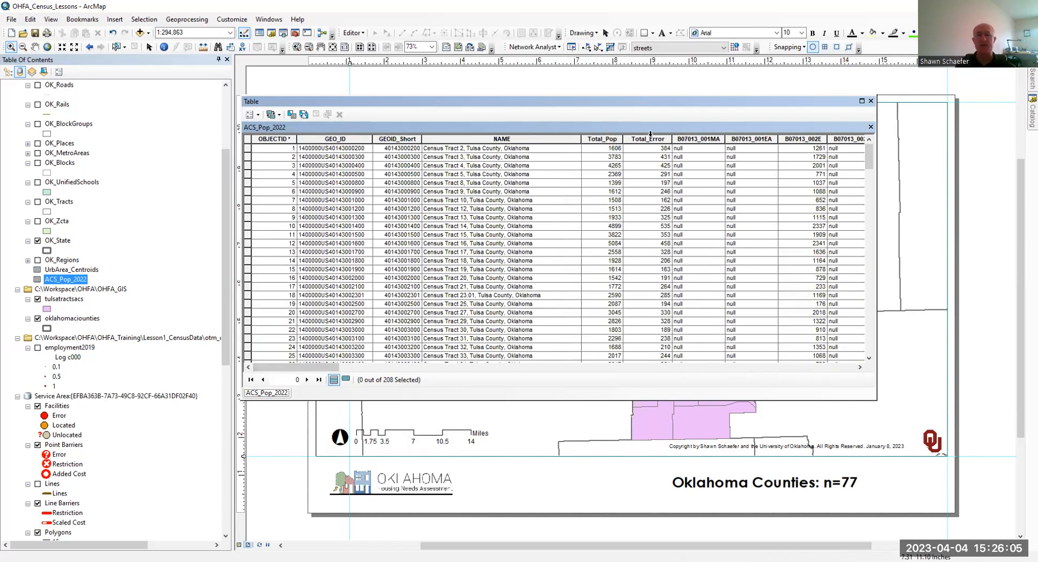
left_click(695, 140)
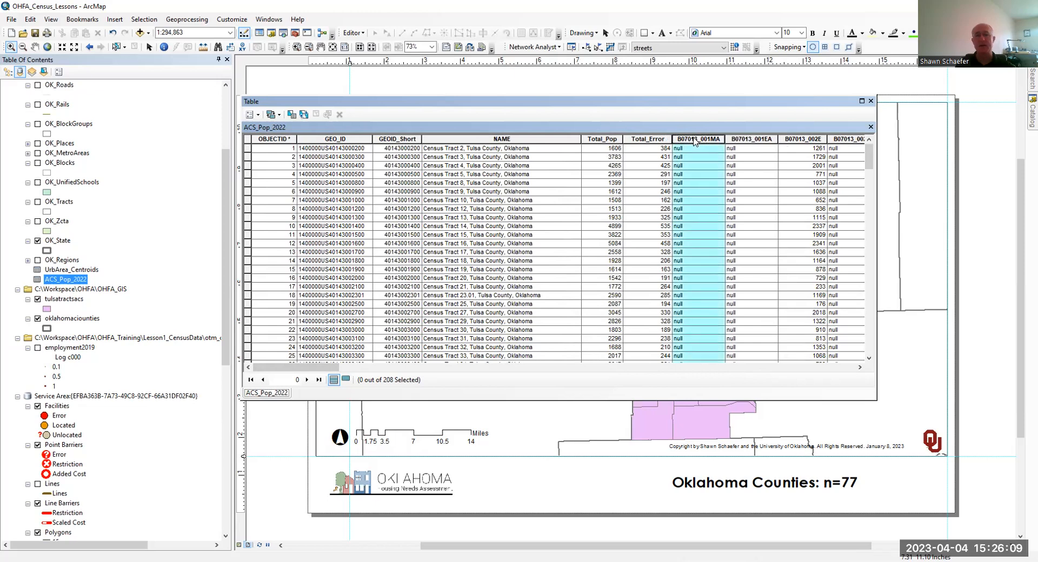
right_click(695, 141)
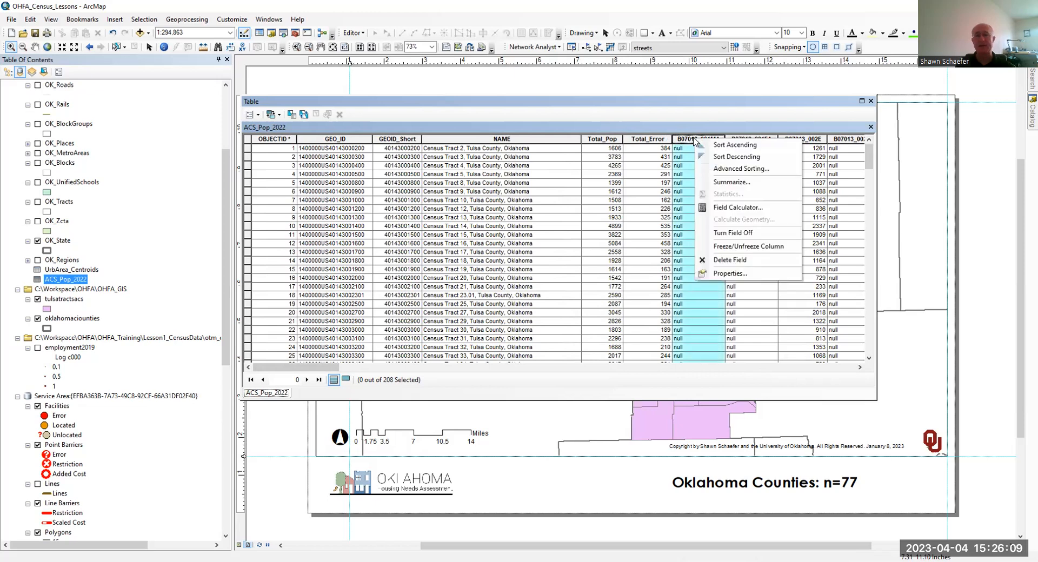
left_click(726, 274)
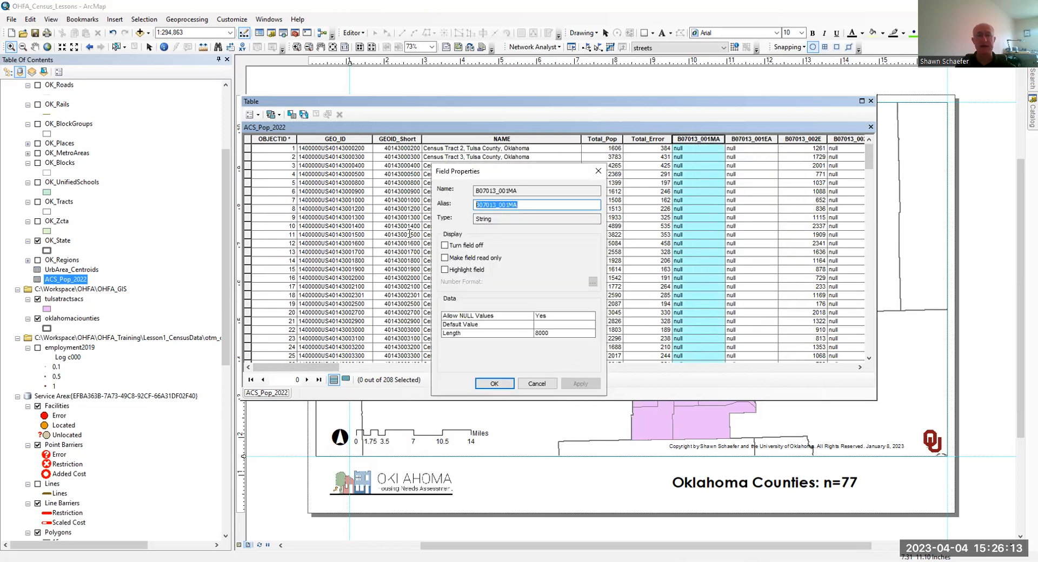
type("Annotation")
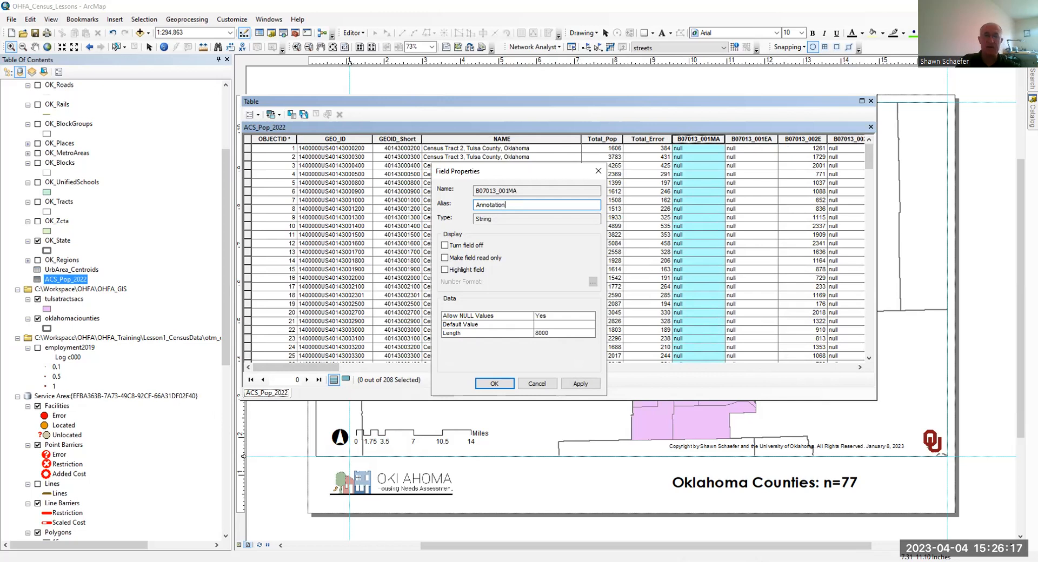
left_click(479, 384)
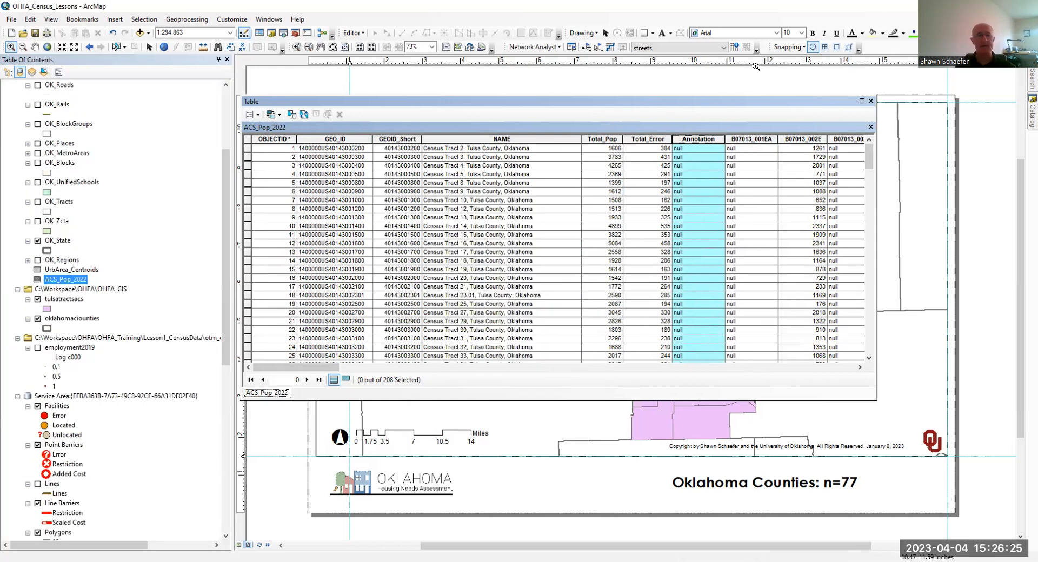
left_click(870, 101)
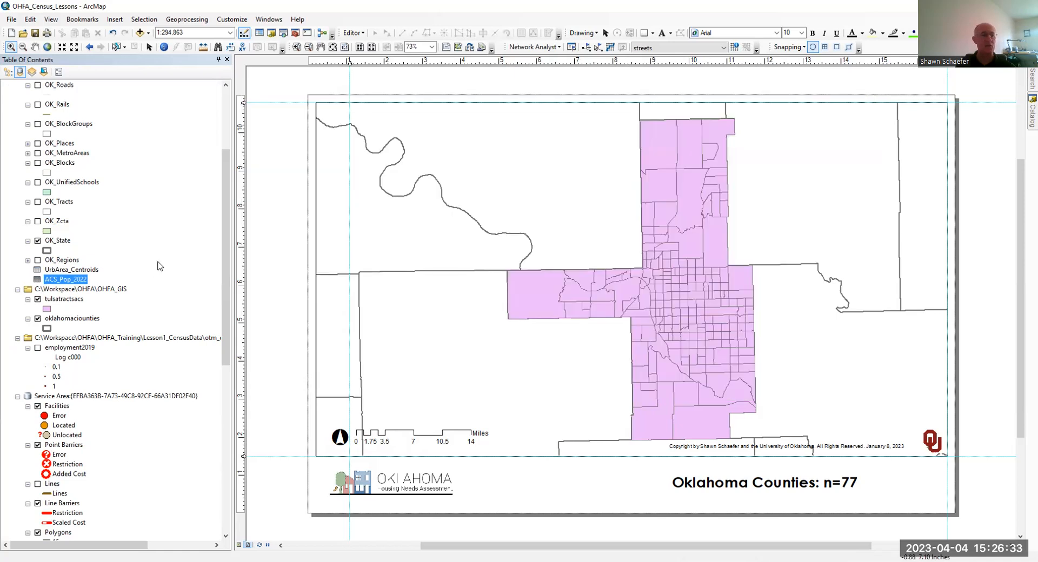
- Set up a table join on the tulsatractsacs layer, matching its GEOID field to the GEOIDMatch field of ACS_Pop_2022
left_click(8, 73)
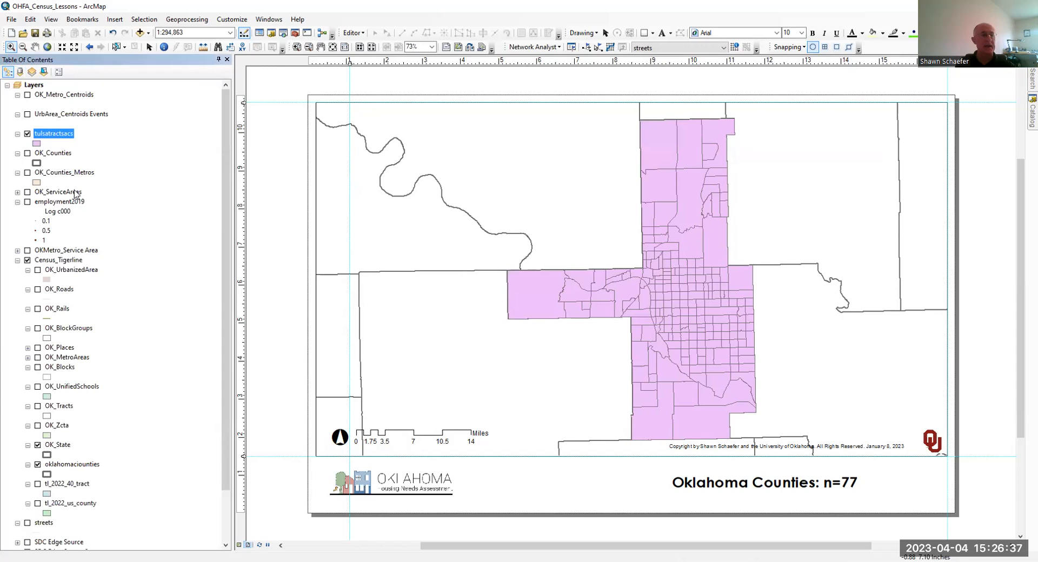
right_click(53, 138)
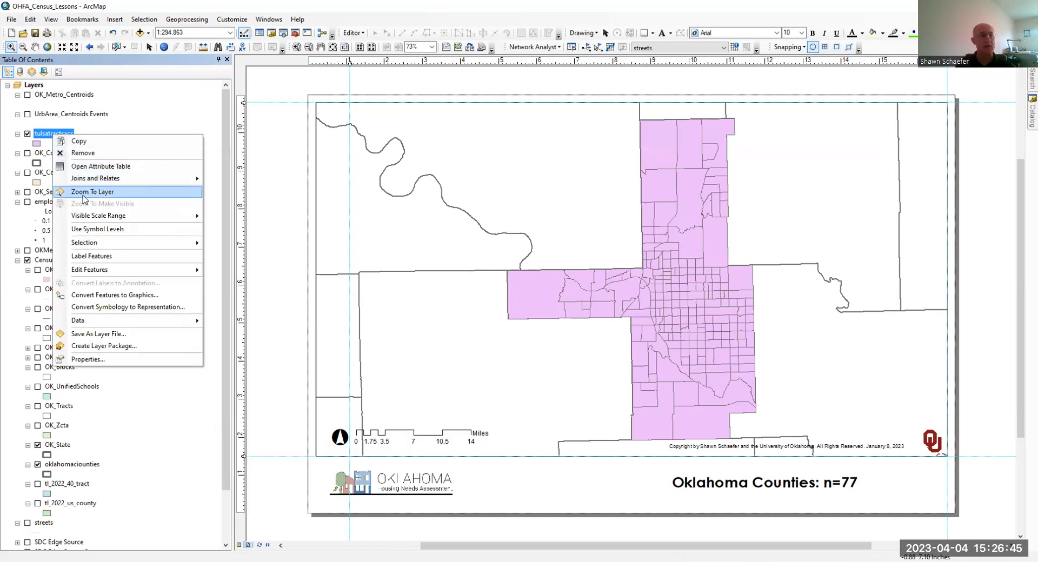
mouse_move(173, 178)
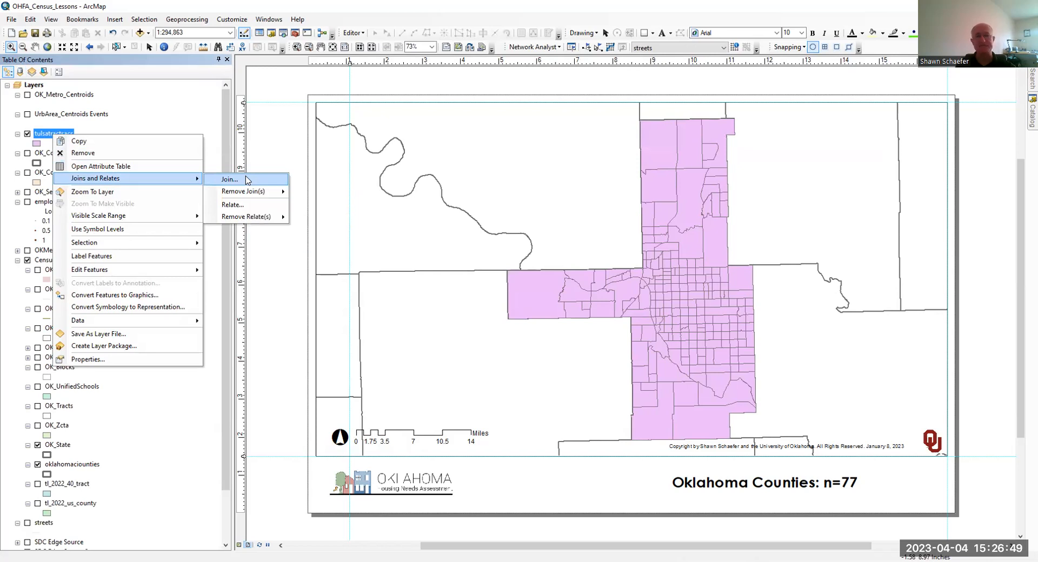
left_click(247, 180)
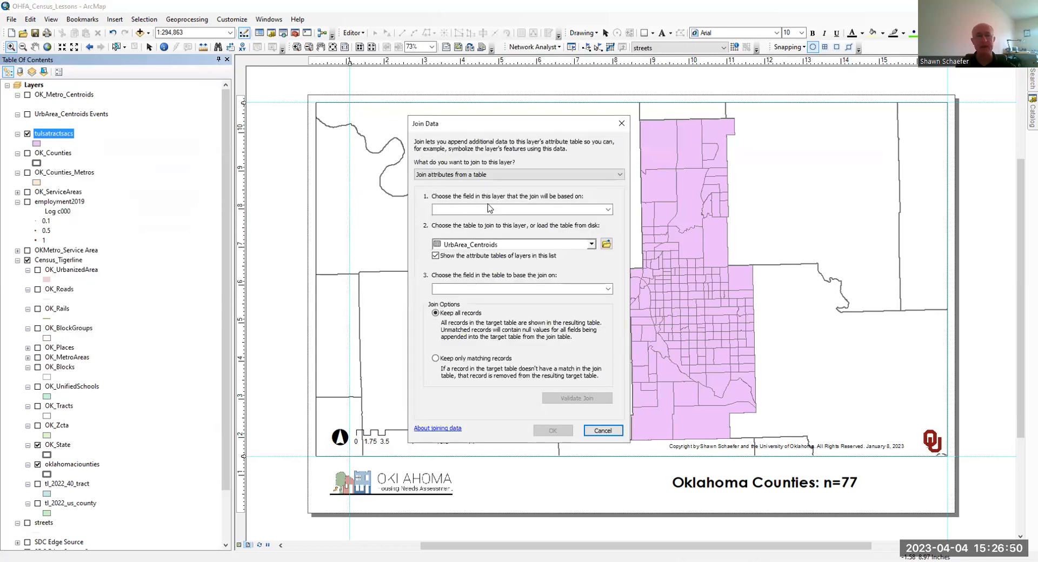
left_click(537, 209)
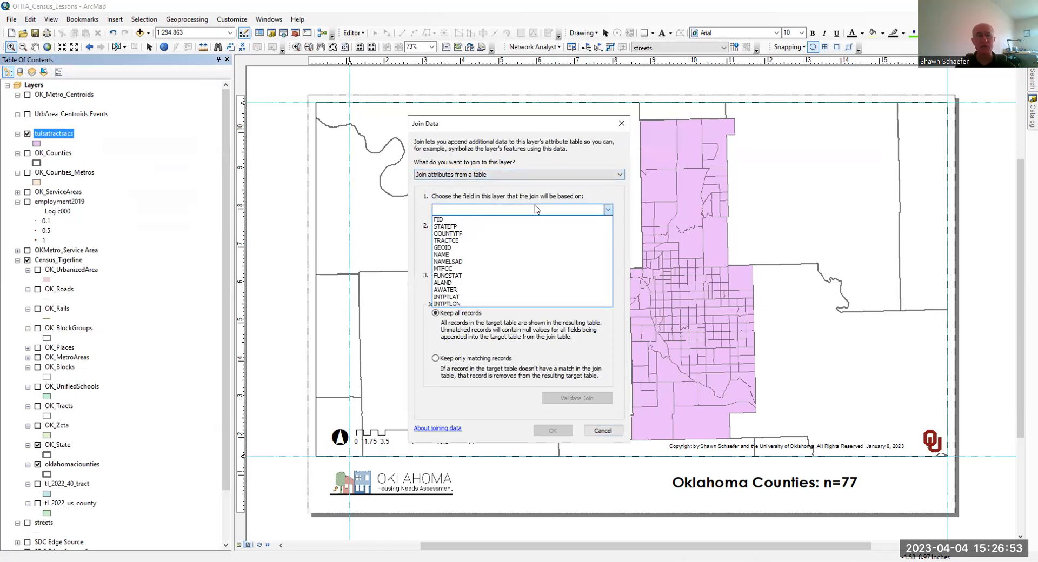
left_click(472, 249)
left_click(487, 244)
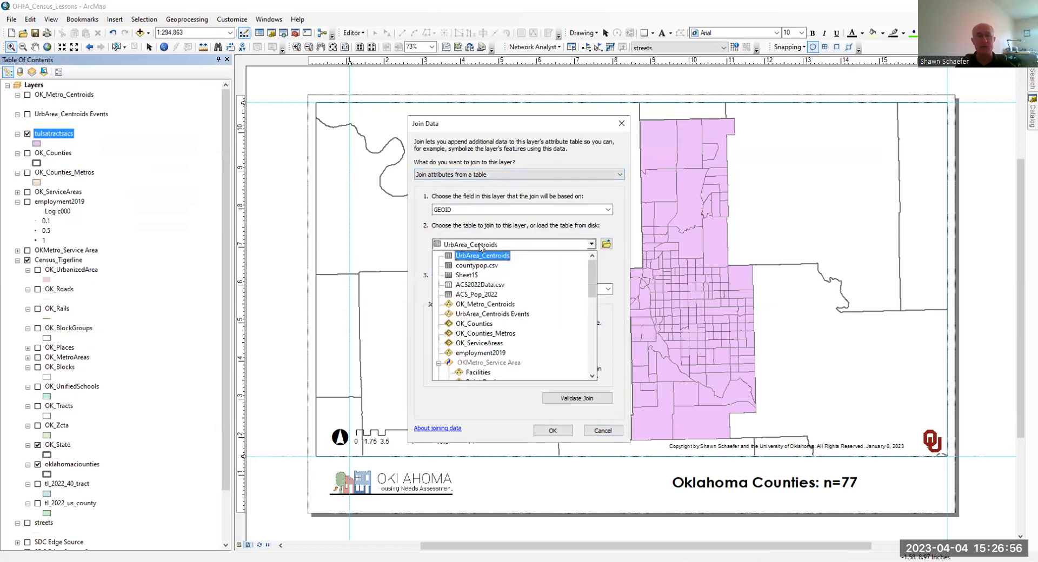
left_click(489, 296)
left_click(492, 290)
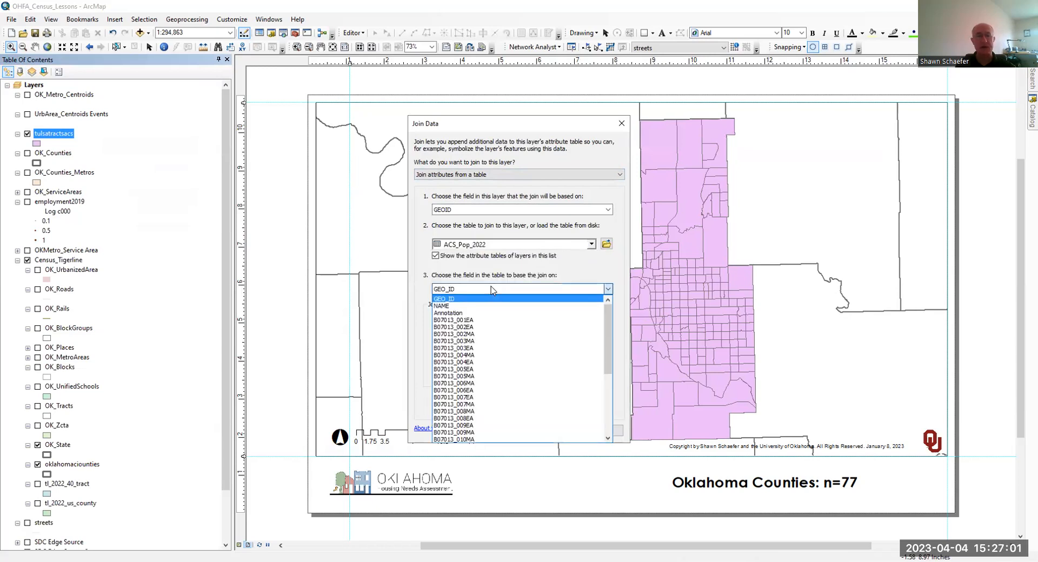
scroll(446, 425, "down", 6)
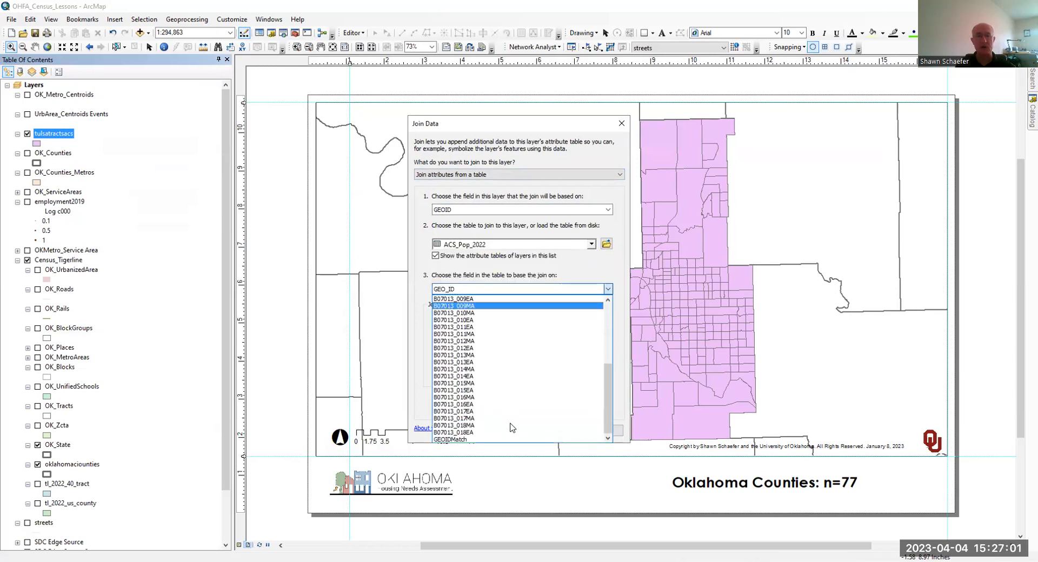
left_click(445, 440)
- Validate the join between tulsatractsacs and ACS_Pop_2022 and carry it out
left_click(558, 399)
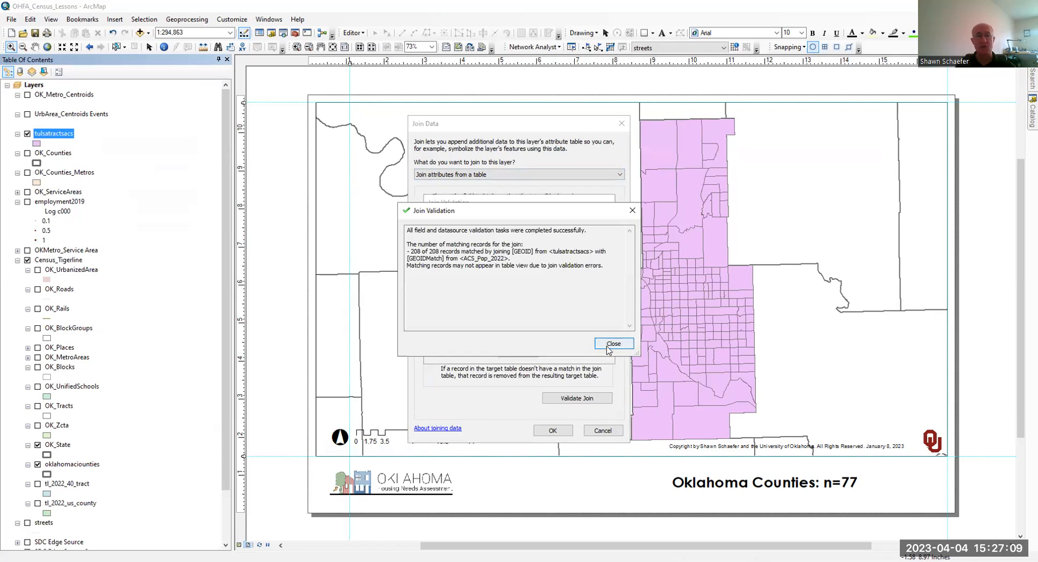
left_click(611, 344)
left_click(552, 431)
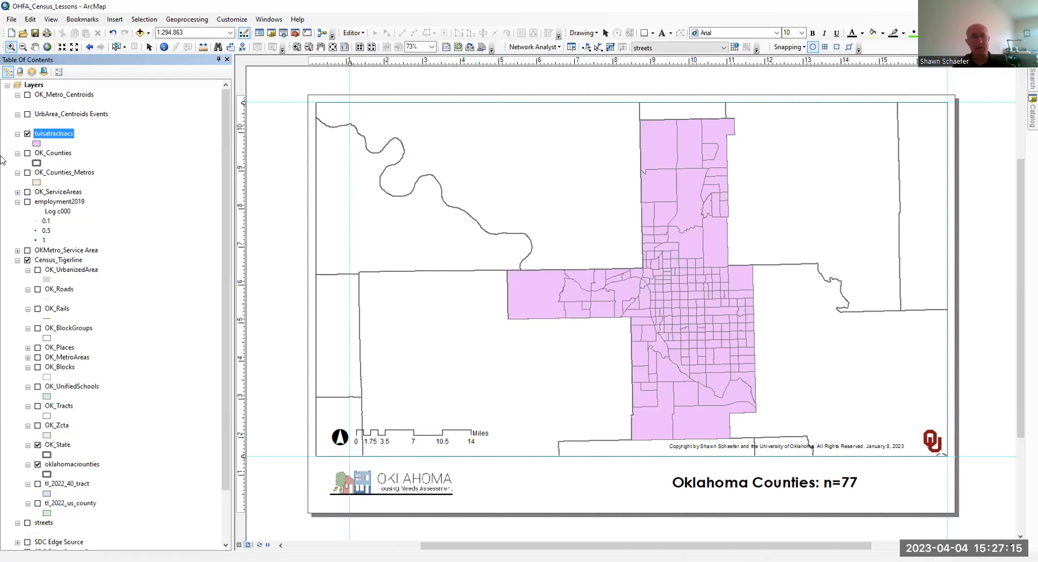
- Examine the joined ACS fields in the tulsatractsacs attribute table and close the table
right_click(45, 139)
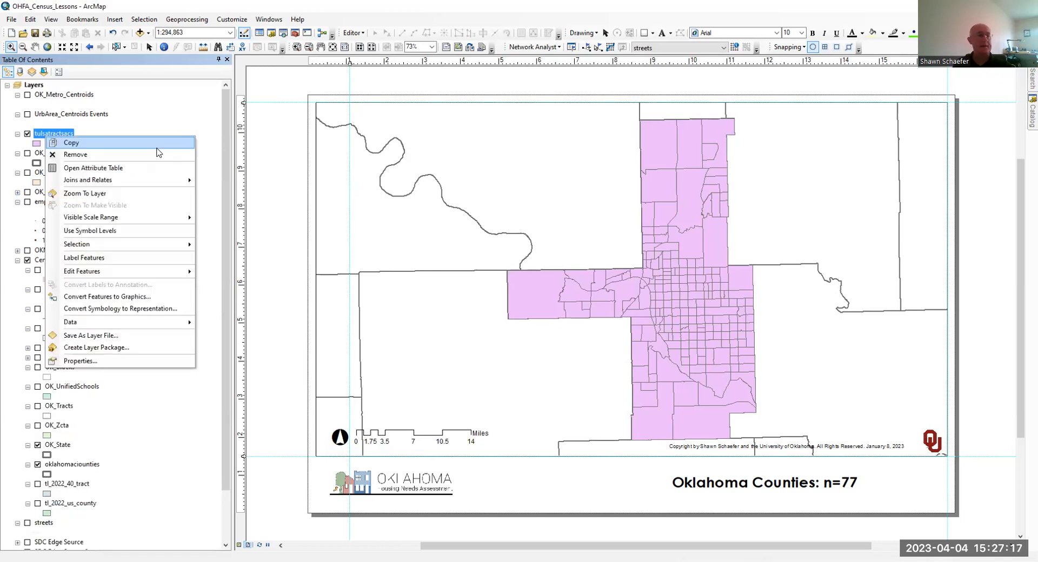
left_click(93, 169)
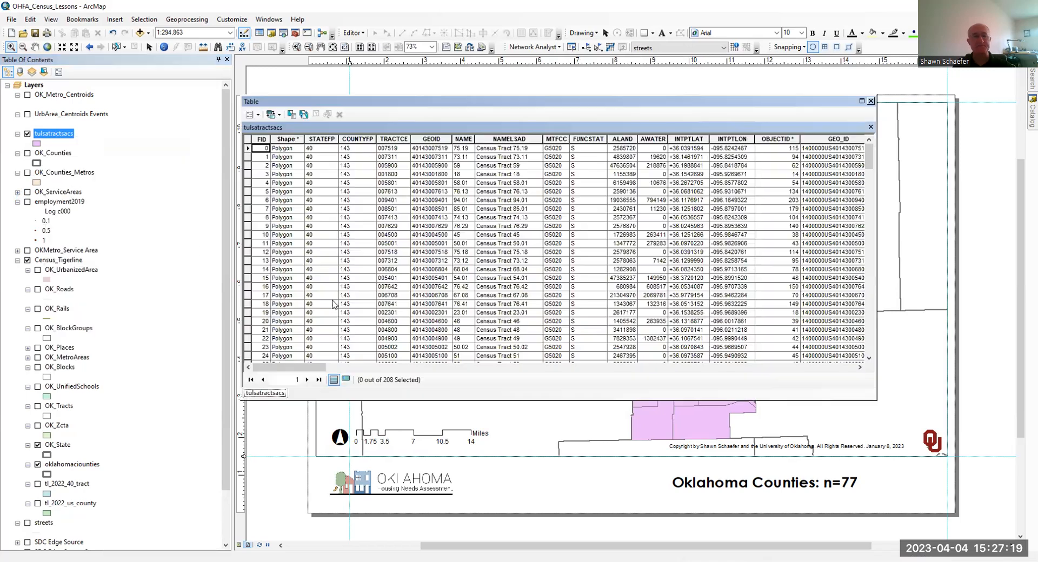
left_click_drag(302, 369, 269, 401)
left_click(872, 101)
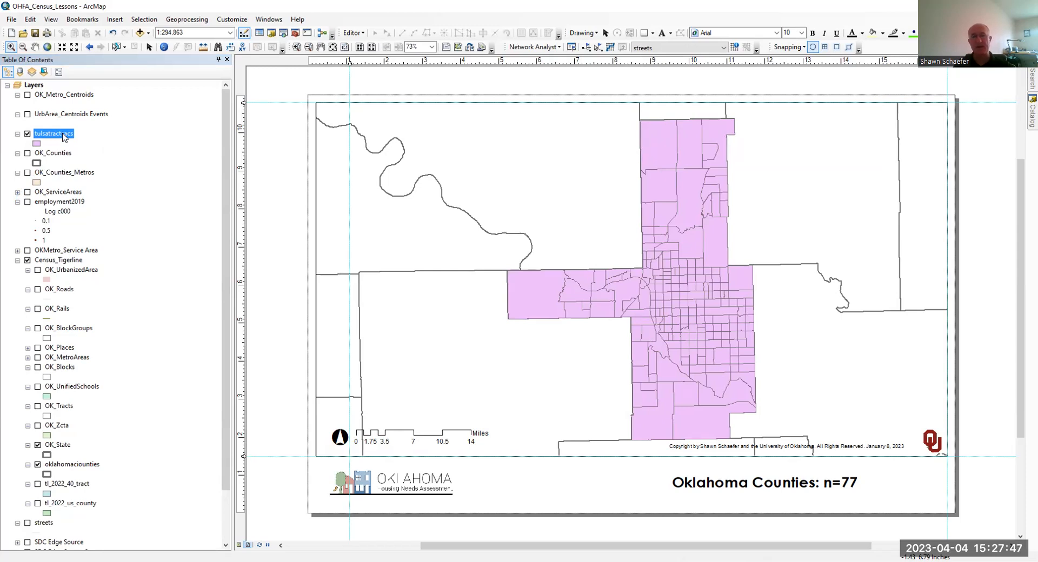
- Symbolize the tulsatractsacs layer with graduated colors based on the Total_Pop field and apply it to the map
right_click(63, 136)
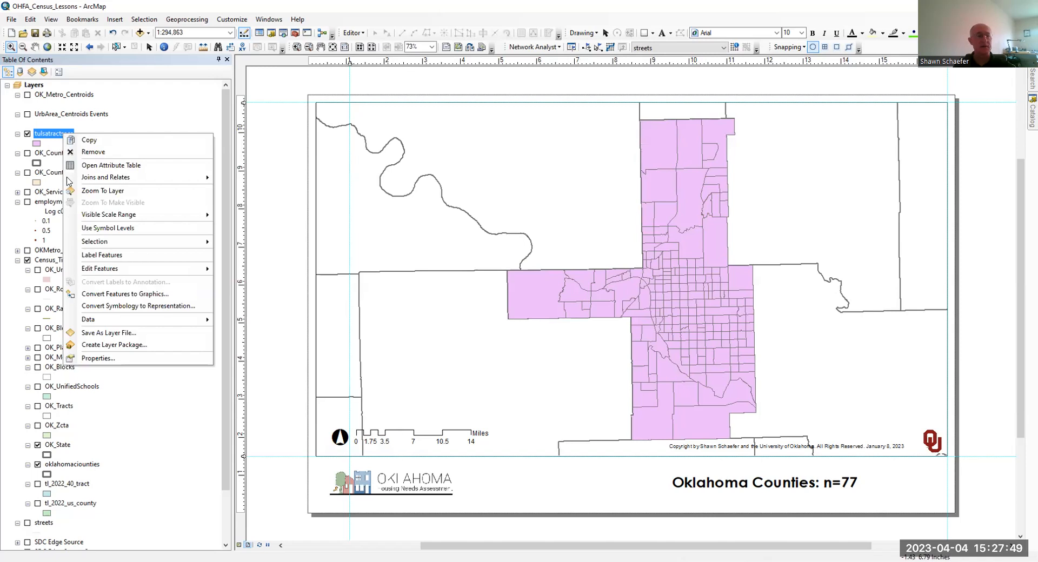
left_click(87, 358)
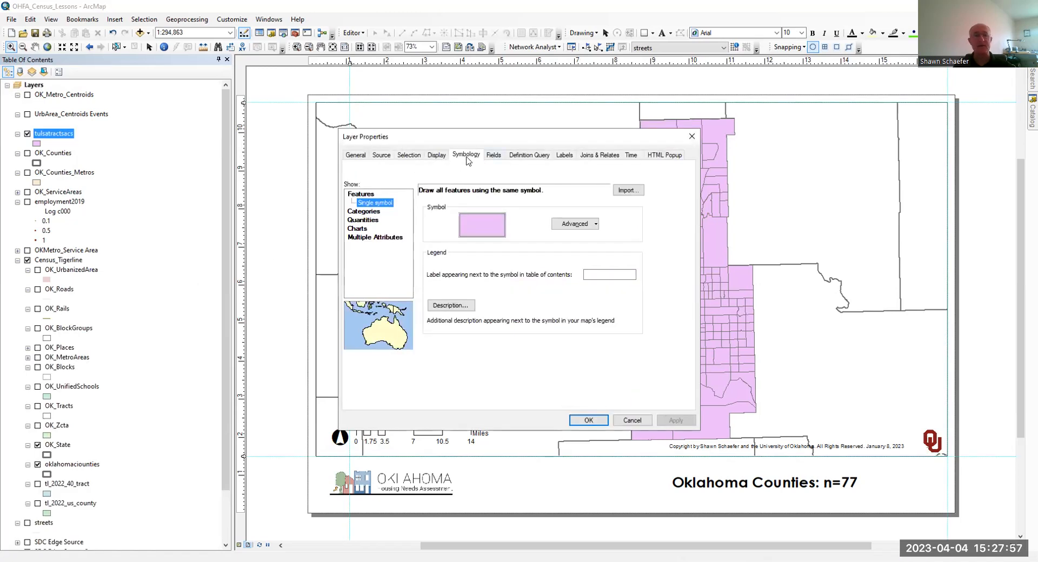
left_click(376, 212)
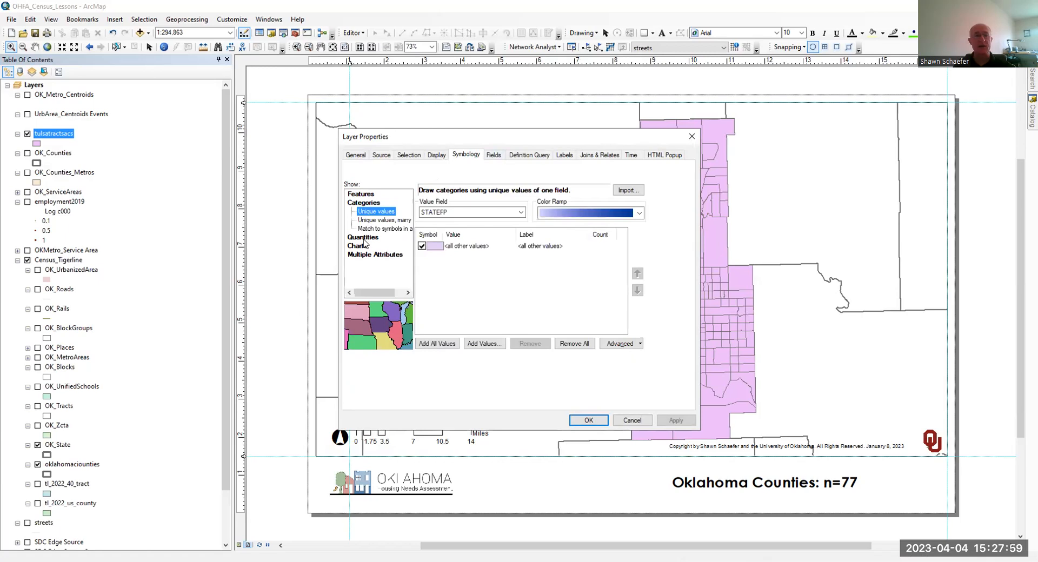
left_click(364, 236)
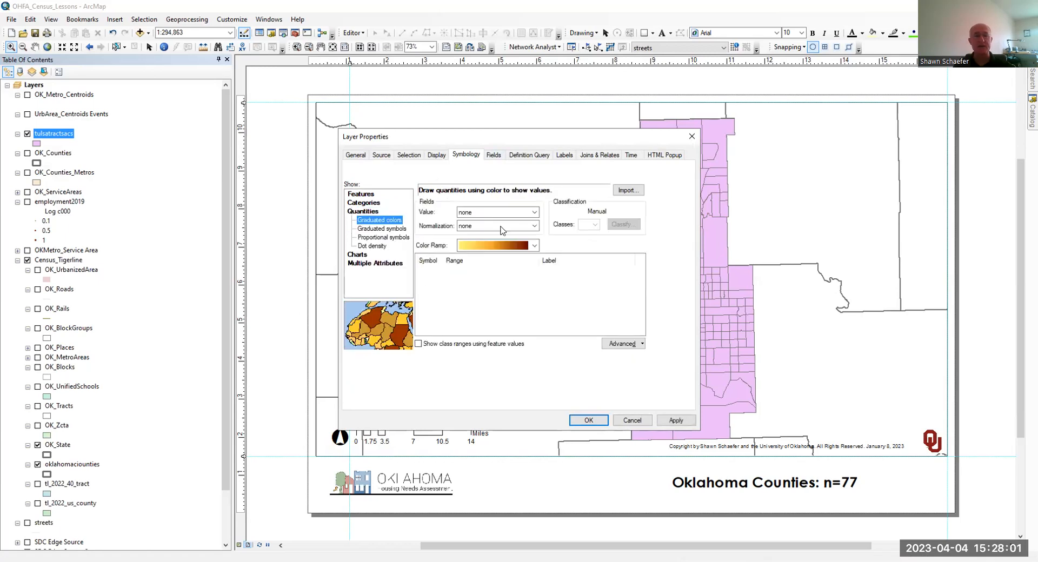
left_click(521, 213)
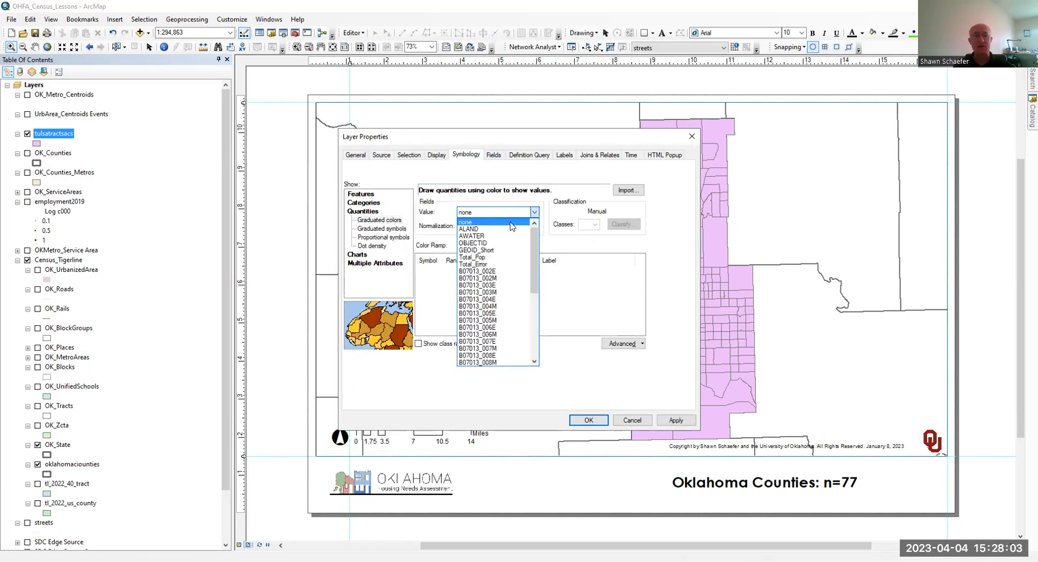
left_click(500, 259)
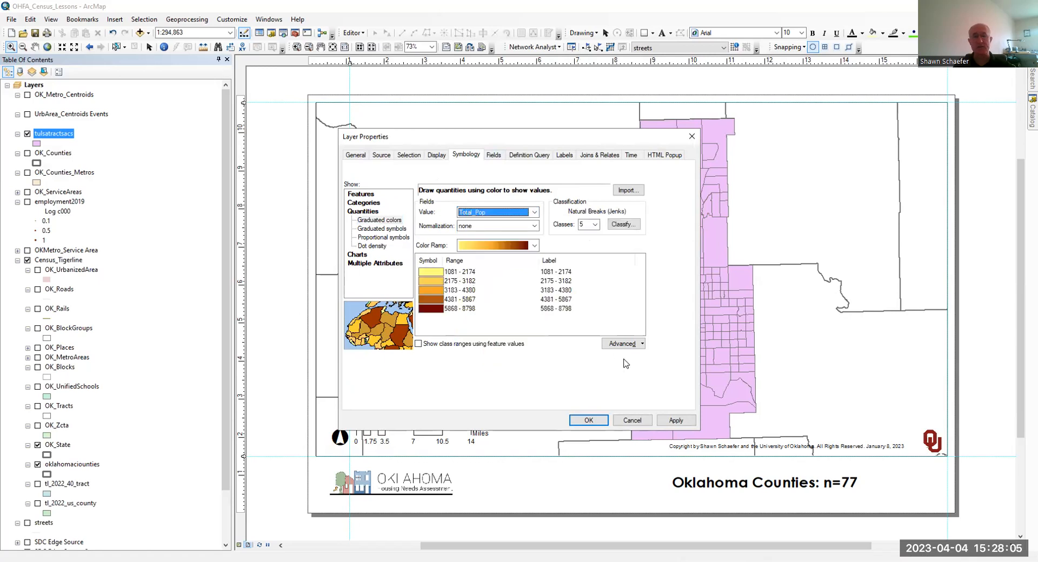
left_click(676, 420)
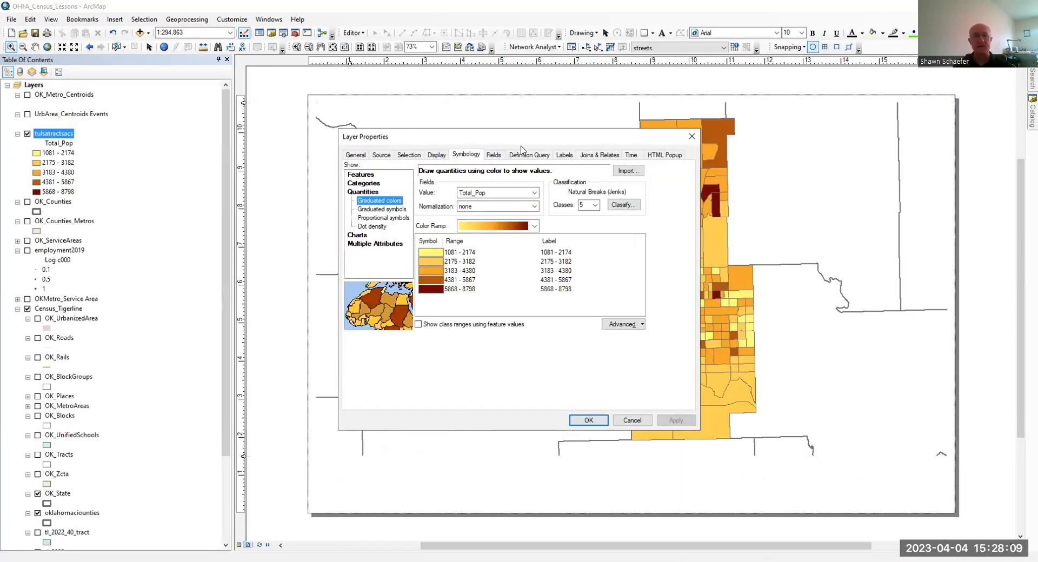
- Normalize the Total_Pop symbology by the ALAND field, apply it, and close the layer properties
left_click_drag(530, 135, 314, 106)
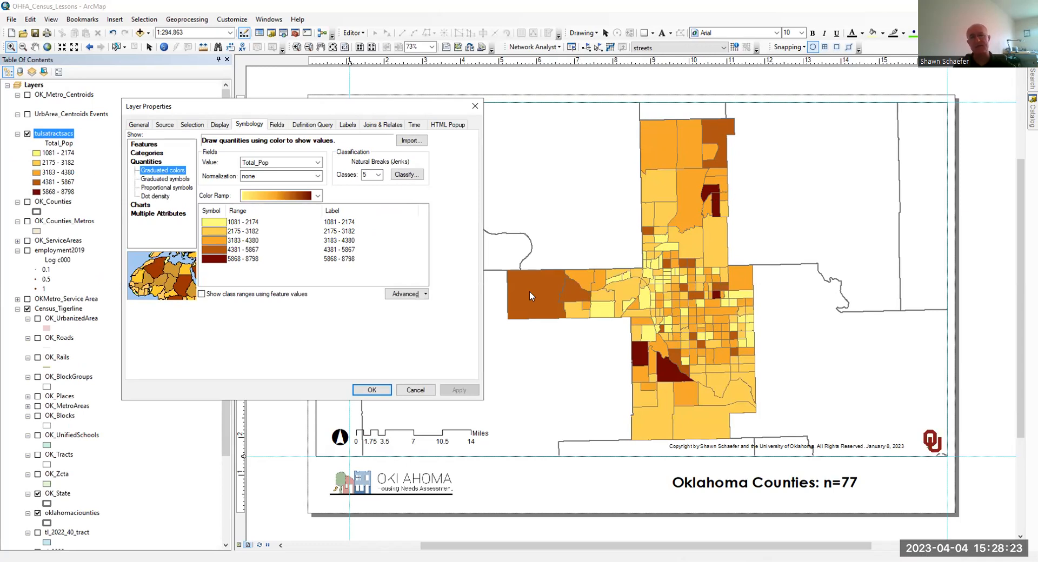
left_click(317, 177)
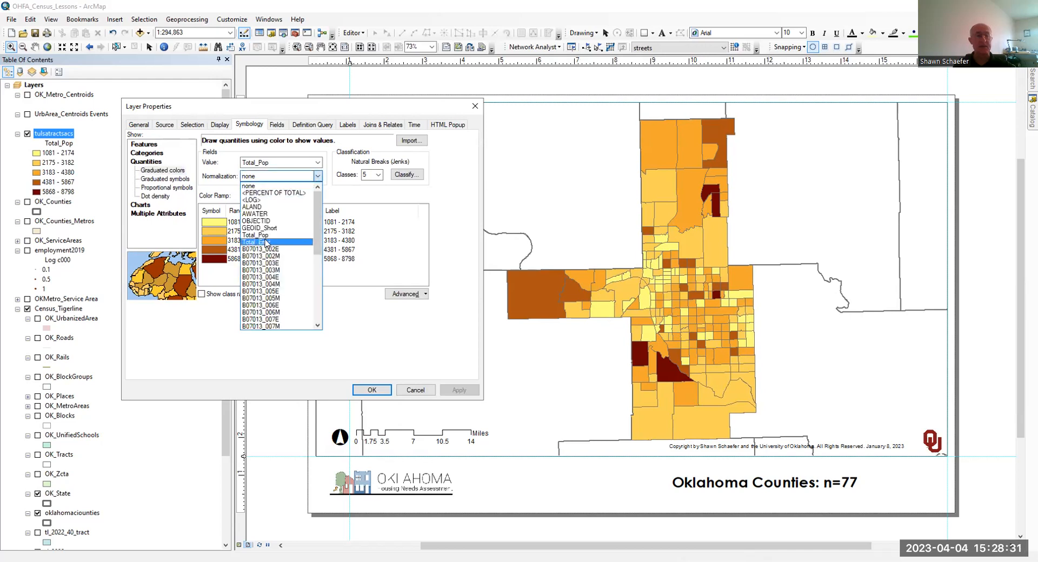
left_click(282, 207)
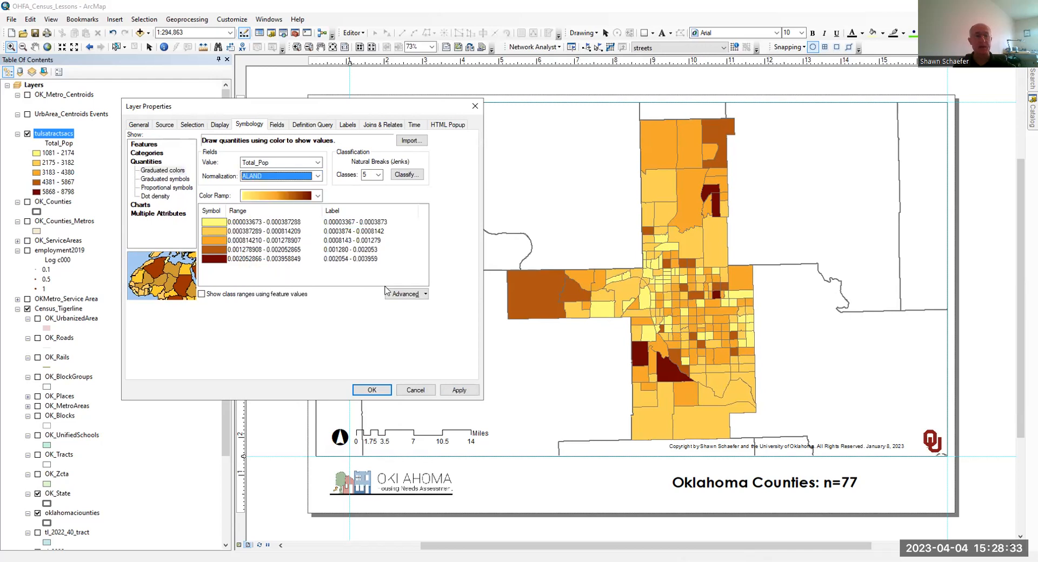
left_click(460, 390)
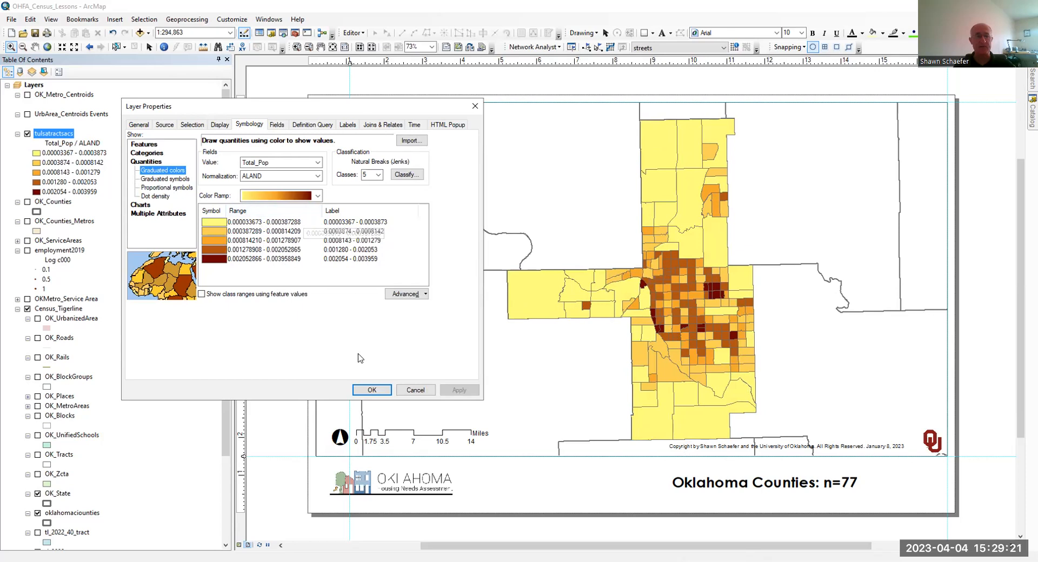
left_click(372, 390)
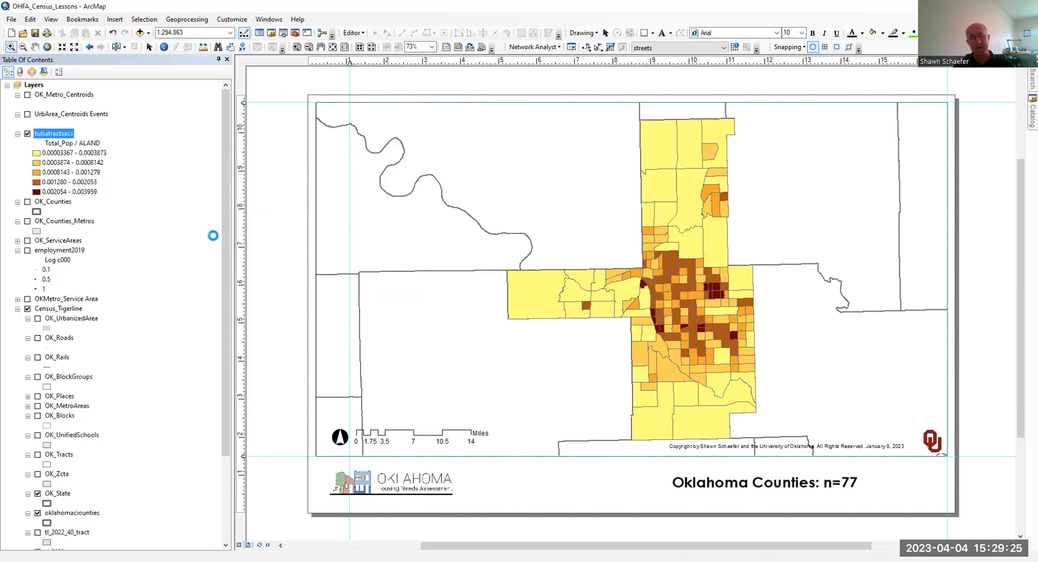